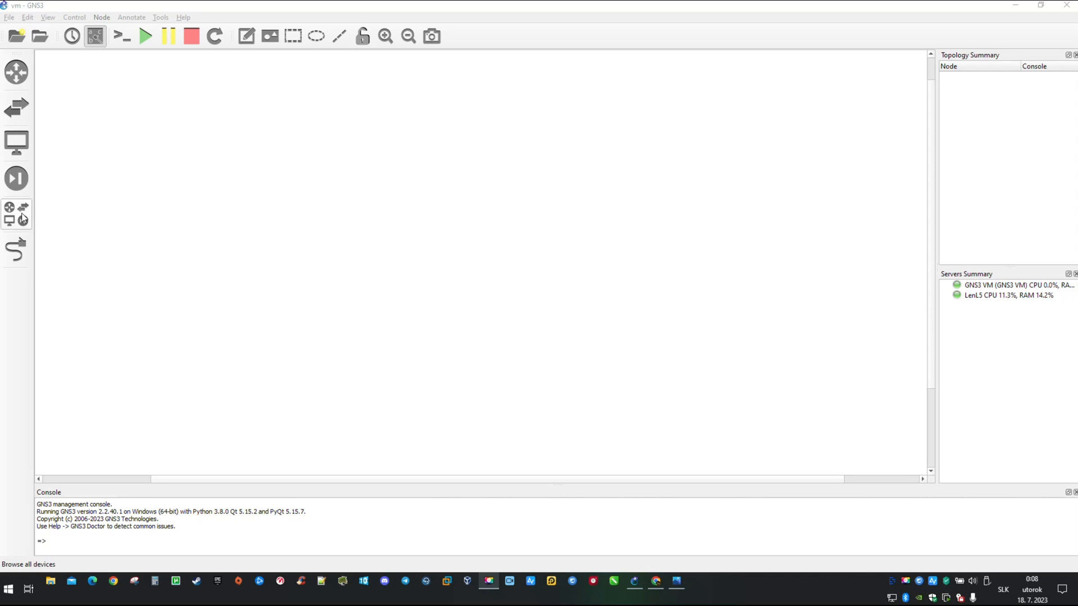
# - Place four Cisco IOSvL2 switches and two FortiGate 7.2.5 firewalls on the canvas
pyautogui.click(18, 214)
pyautogui.moveTo(83, 137); pyautogui.dragTo(360, 192)
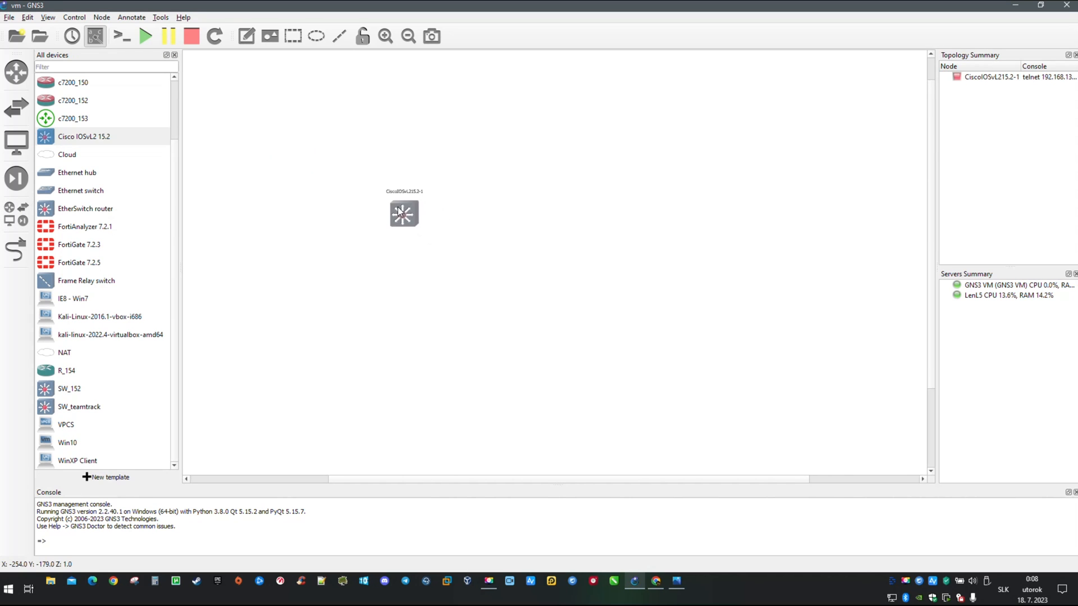
pyautogui.moveTo(84, 137); pyautogui.dragTo(362, 315)
pyautogui.moveTo(80, 262); pyautogui.dragTo(539, 226)
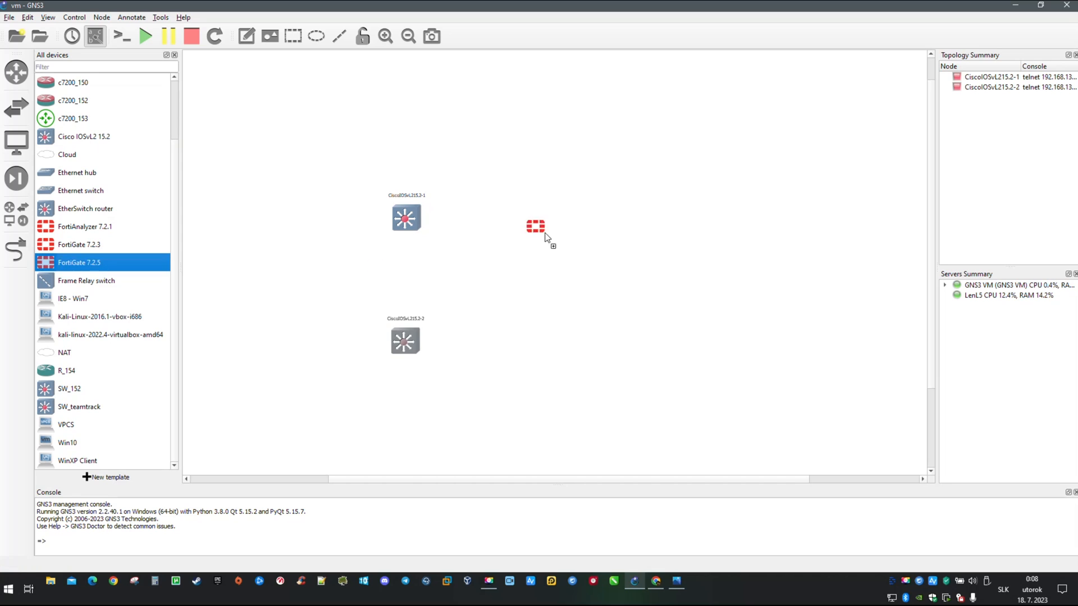
pyautogui.moveTo(80, 262); pyautogui.dragTo(589, 346)
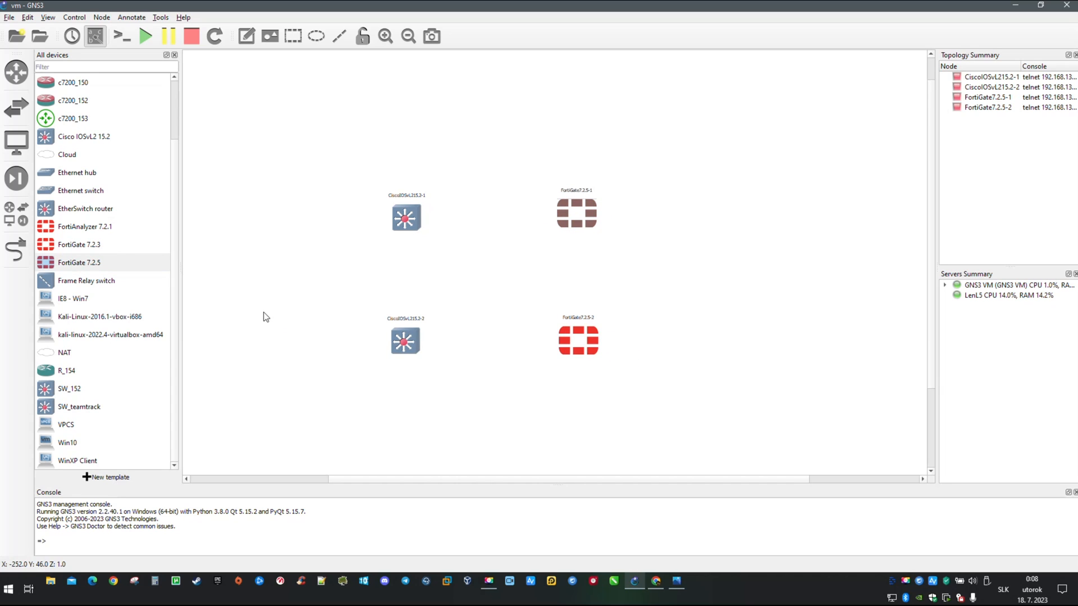
pyautogui.moveTo(84, 137); pyautogui.dragTo(589, 286)
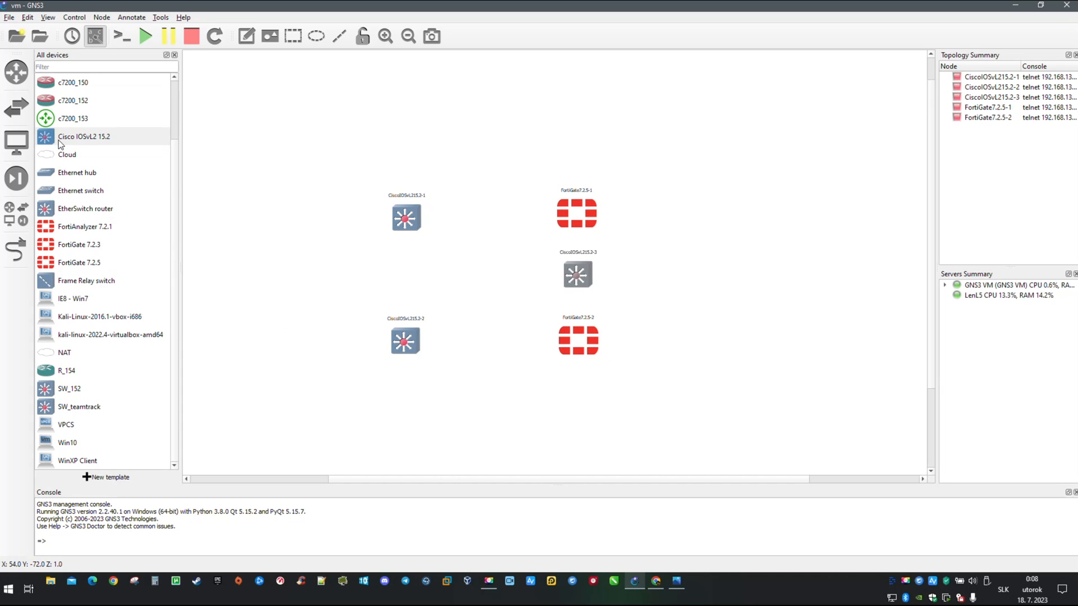
pyautogui.moveTo(84, 136); pyautogui.dragTo(687, 274)
# - Add three c7200_153 routers and a Cloud node at the top right, arranging their positions
pyautogui.moveTo(73, 118)
pyautogui.mouseDown()
pyautogui.moveTo(455, 267)
pyautogui.moveTo(855, 182)
pyautogui.moveTo(795, 268)
pyautogui.mouseUp()
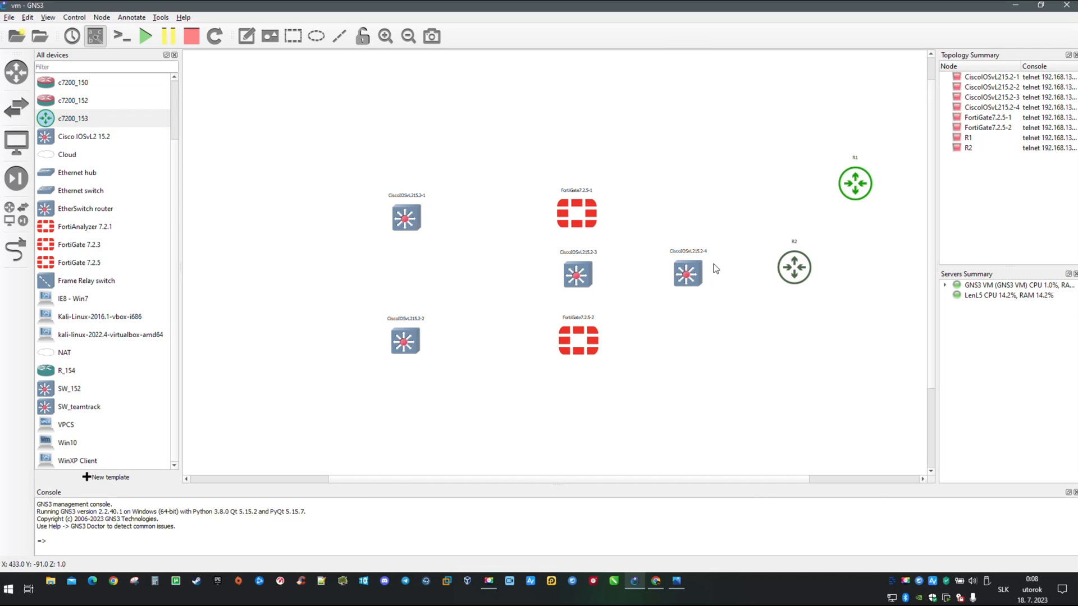
pyautogui.moveTo(73, 118); pyautogui.dragTo(906, 263)
pyautogui.moveTo(855, 183); pyautogui.dragTo(846, 181)
pyautogui.moveTo(794, 268); pyautogui.dragTo(779, 271)
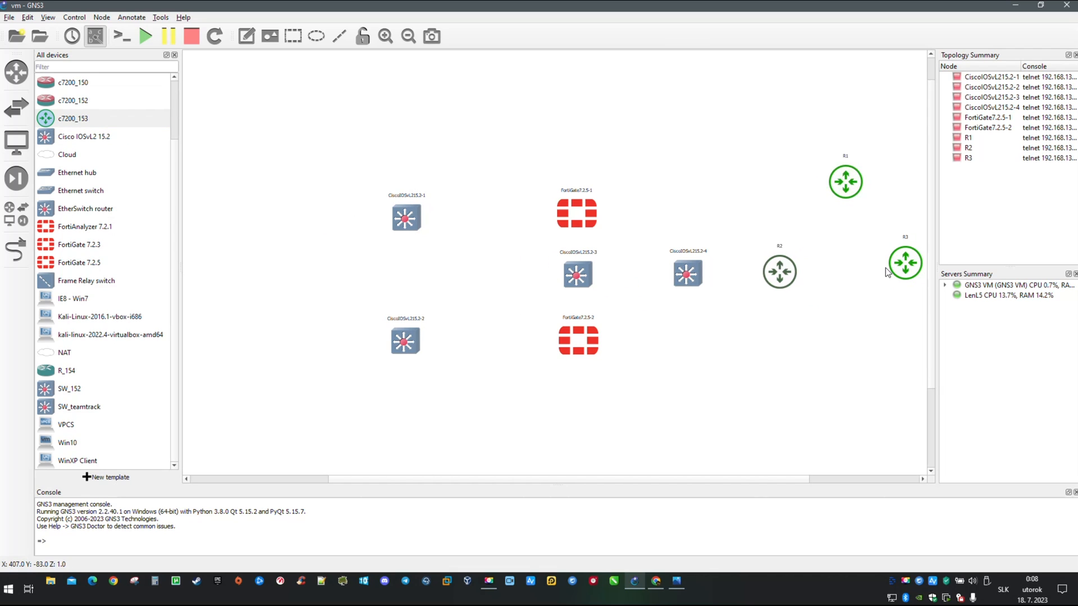
pyautogui.moveTo(905, 263); pyautogui.dragTo(888, 271)
pyautogui.moveTo(846, 181); pyautogui.dragTo(829, 185)
pyautogui.moveTo(66, 154)
pyautogui.mouseDown()
pyautogui.moveTo(854, 109)
pyautogui.moveTo(826, 108)
pyautogui.mouseUp()
pyautogui.click(518, 305)
pyautogui.moveTo(830, 186); pyautogui.dragTo(833, 191)
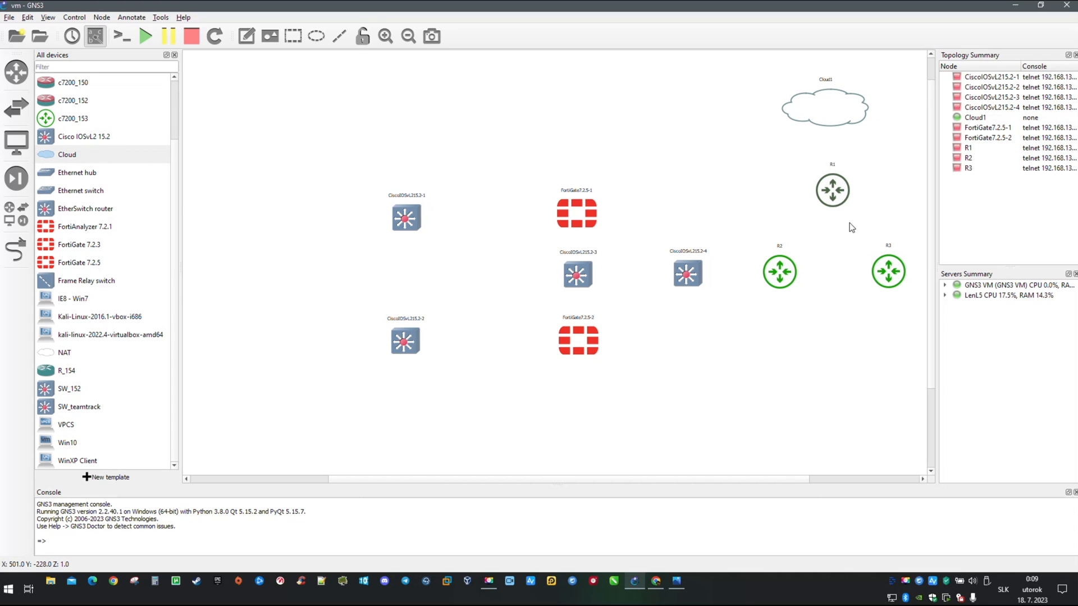
# - Replace the mistaken Kali 2016.1 node with Kali 2022.4 and add an IE8-Win7 host below it
pyautogui.moveTo(93, 317); pyautogui.dragTo(308, 320)
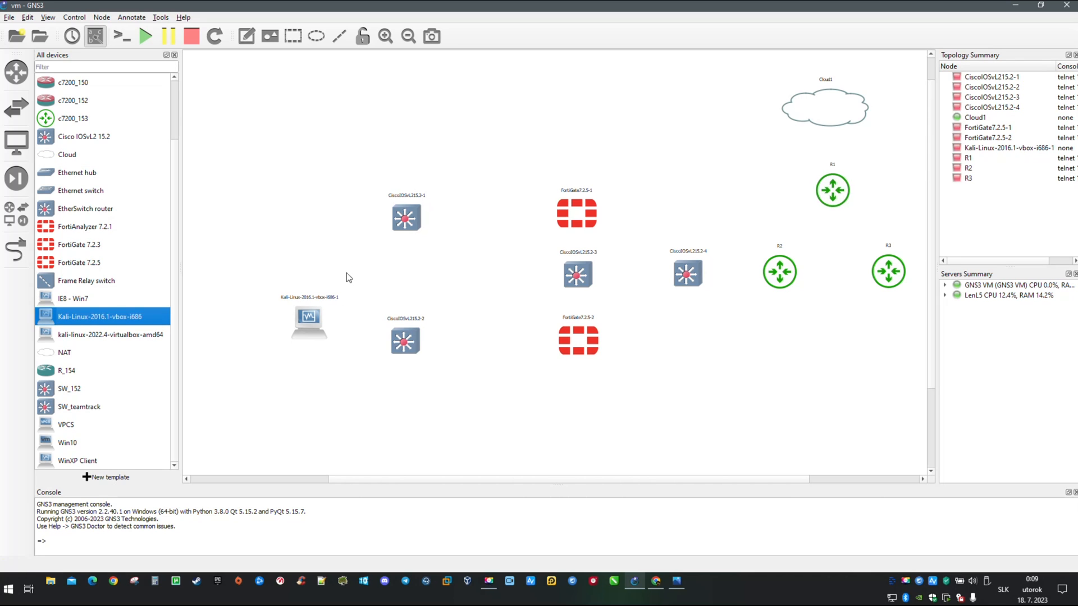
pyautogui.press('Delete')
pyautogui.press('Return')
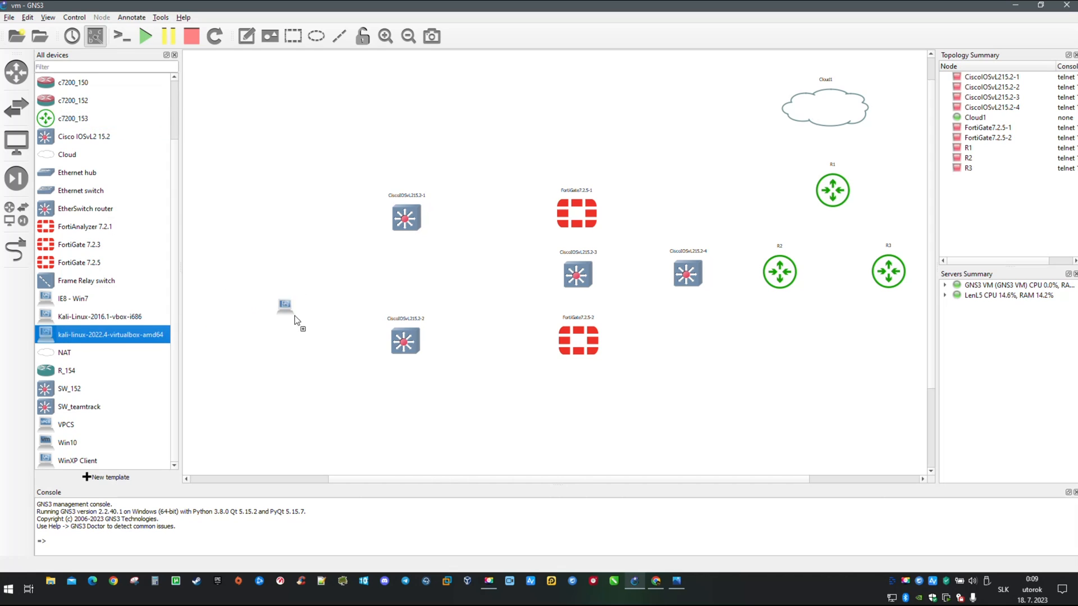
pyautogui.moveTo(101, 334); pyautogui.dragTo(304, 303)
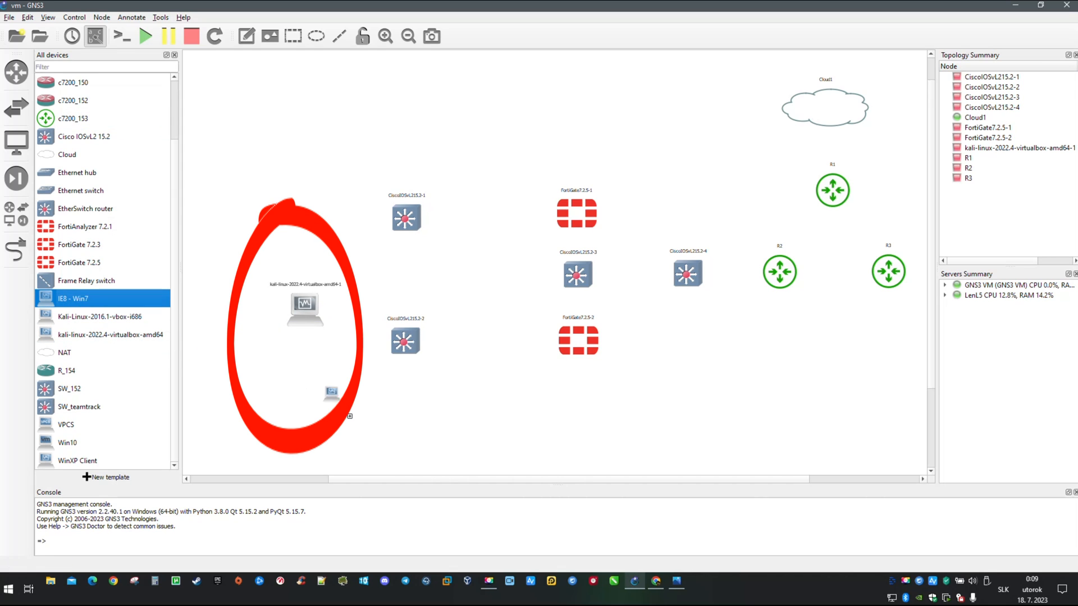
pyautogui.moveTo(73, 298); pyautogui.dragTo(304, 392)
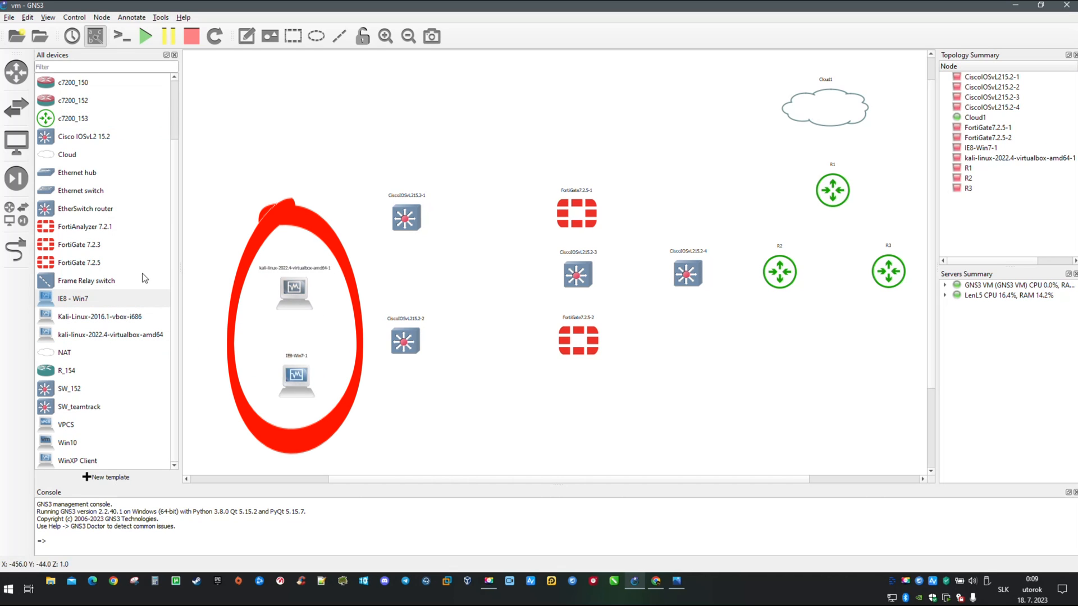
pyautogui.click(13, 252)
pyautogui.click(302, 390)
# - Link IE8-Win7 to the lower switch on Gi1/0 and run a Gi0/0 link to FortiGate 2
pyautogui.click(404, 341)
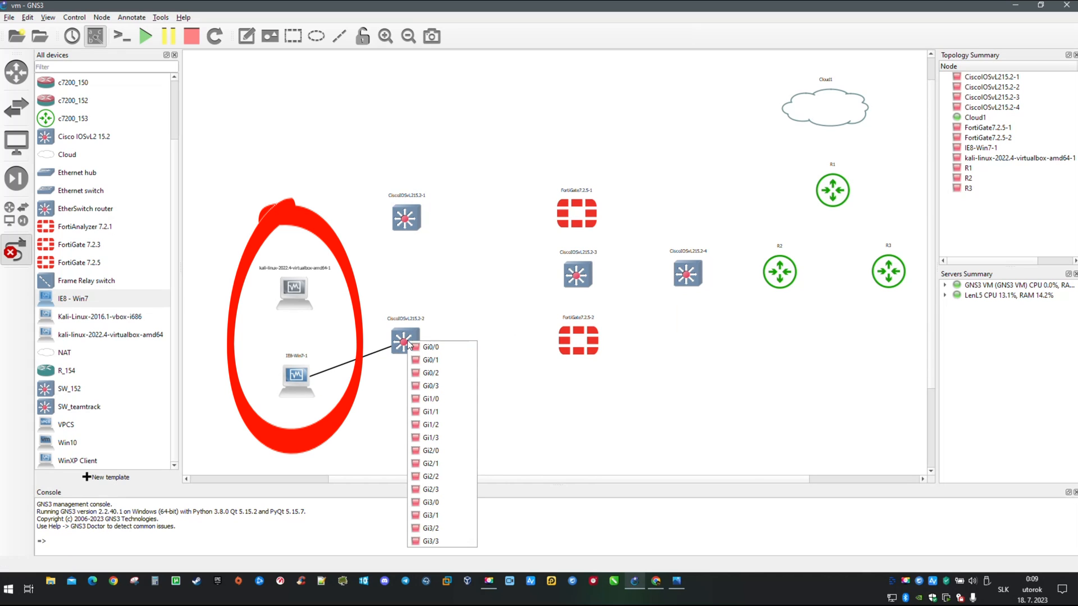
pyautogui.click(430, 399)
pyautogui.click(413, 348)
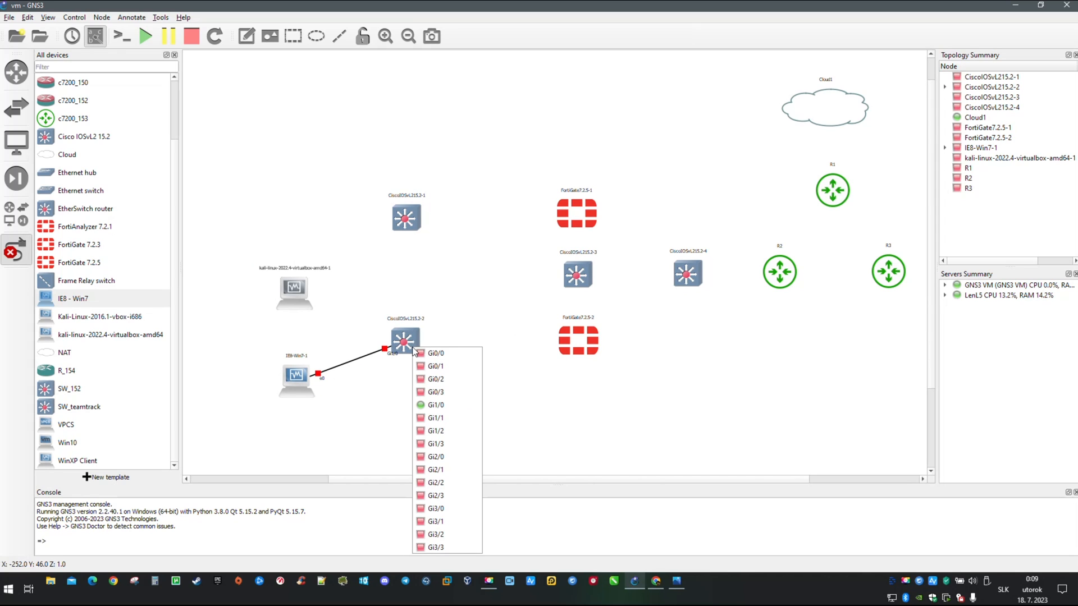
pyautogui.click(436, 352)
pyautogui.click(579, 341)
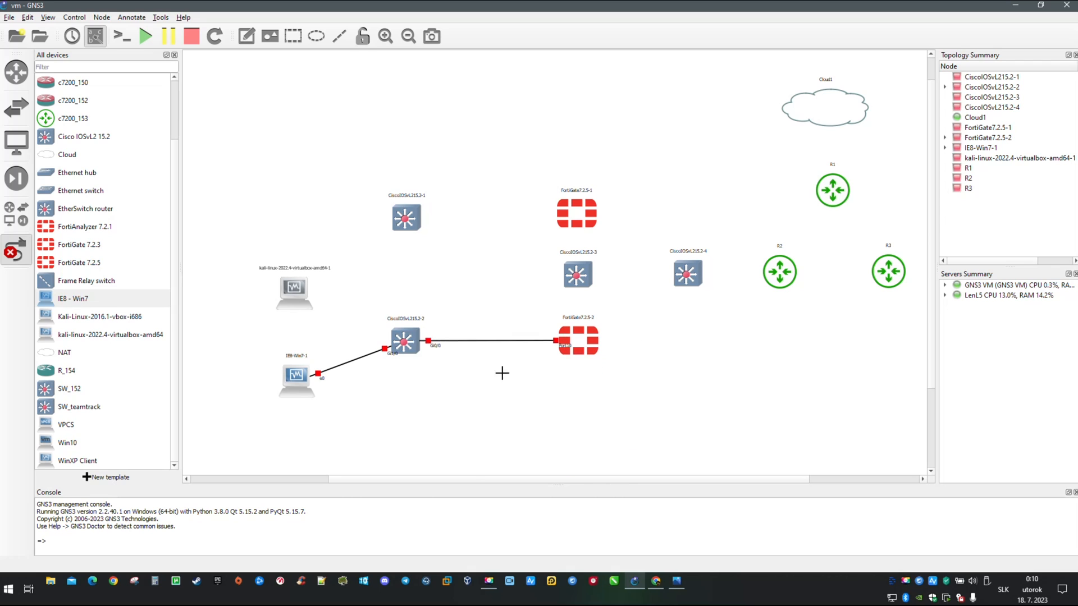
# - Add a second switch-to-FortiGate 2 link and leave link mode with nothing selected
pyautogui.click(405, 341)
pyautogui.click(435, 407)
pyautogui.click(578, 341)
pyautogui.click(602, 439)
pyautogui.press('Escape')
pyautogui.click(431, 330)
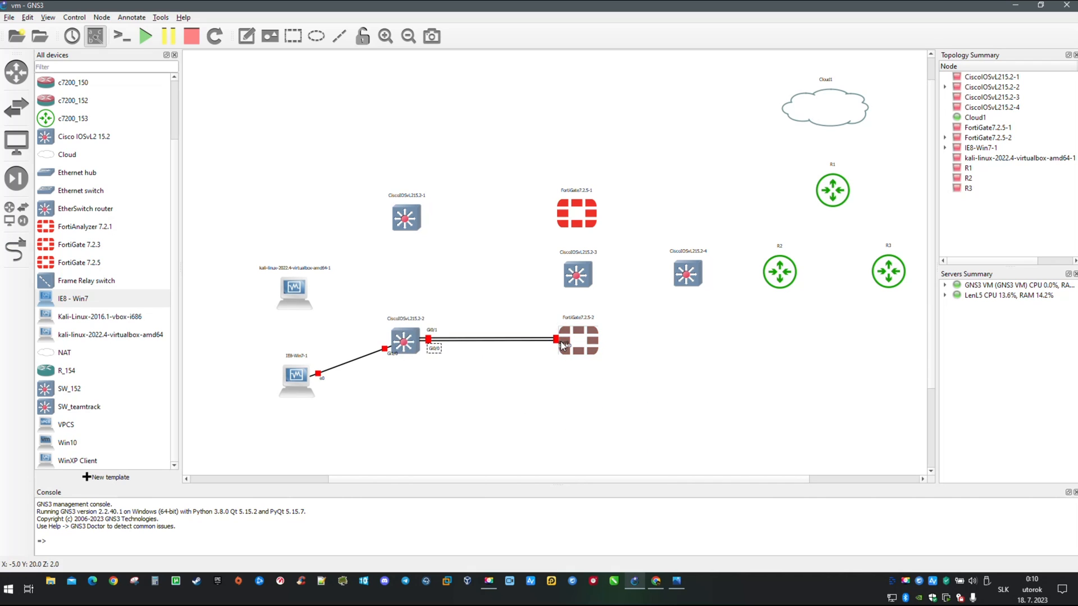
pyautogui.click(686, 389)
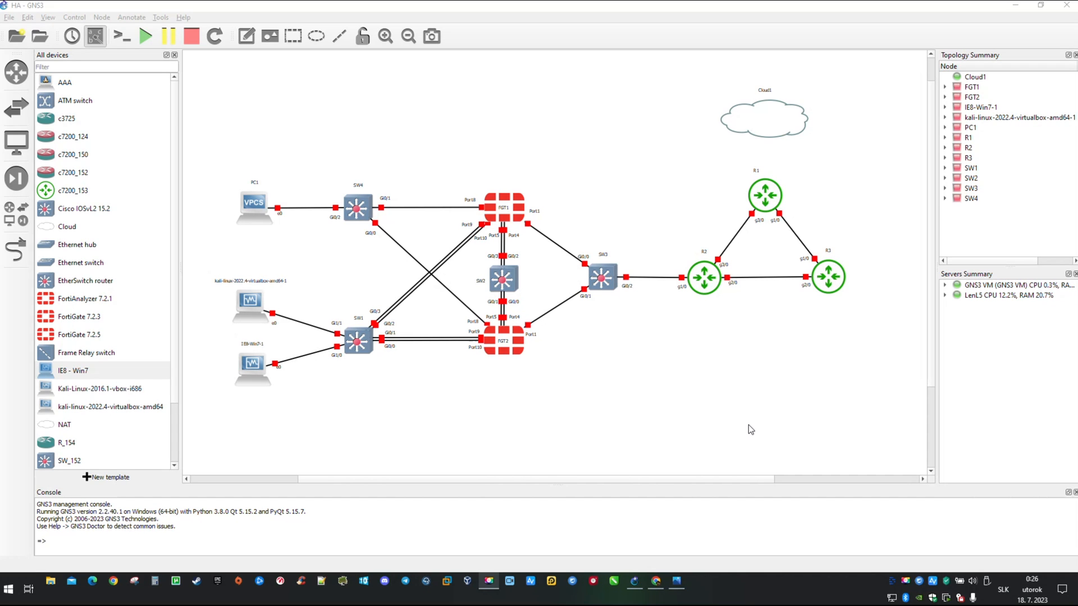
# - Configure Cloud1 to use the host's Ethernet adapter
pyautogui.rightClick(757, 118)
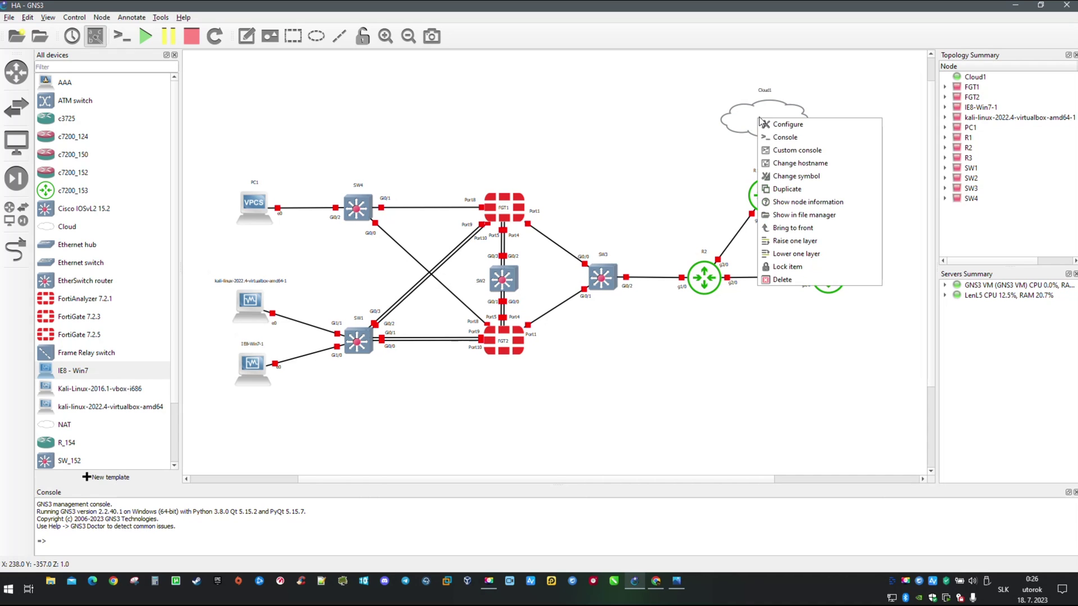
pyautogui.click(788, 126)
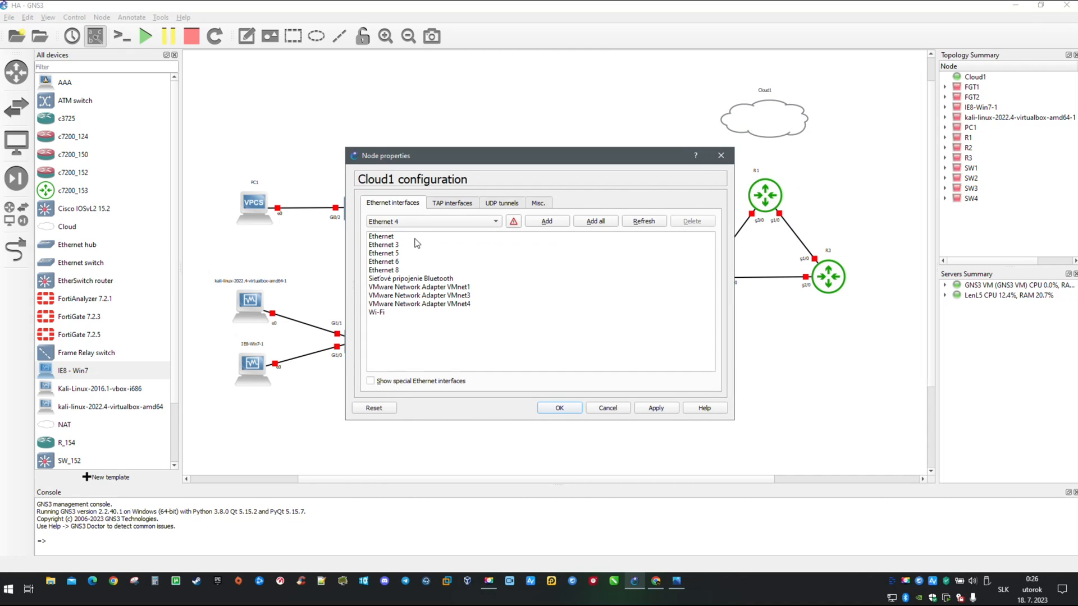
pyautogui.click(381, 237)
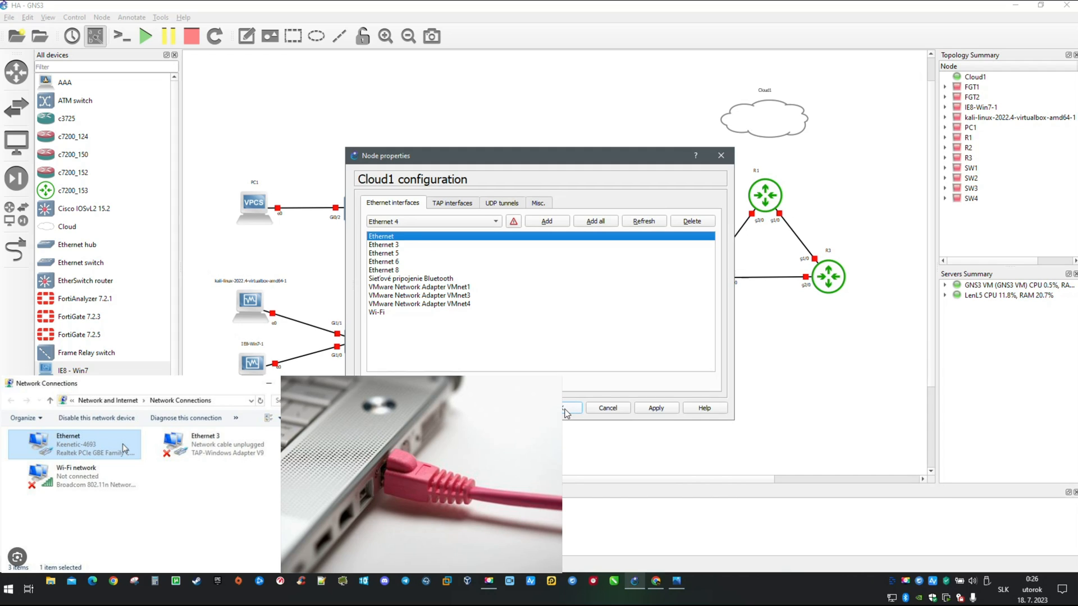
pyautogui.click(566, 413)
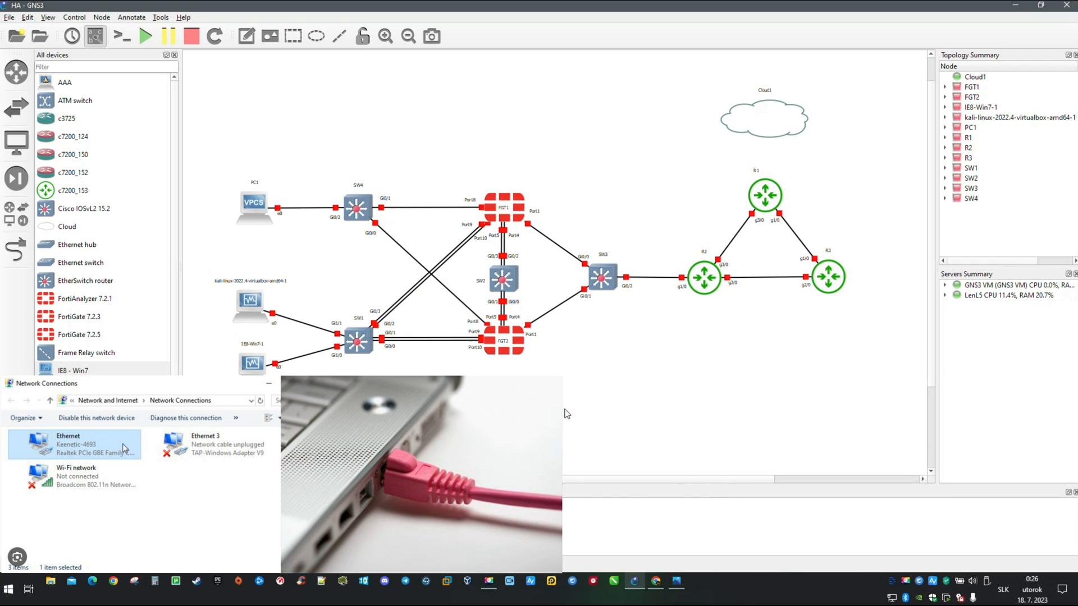
# - Link Cloud1's Ethernet interface to router R1 on GigabitEthernet2/0
pyautogui.click(18, 249)
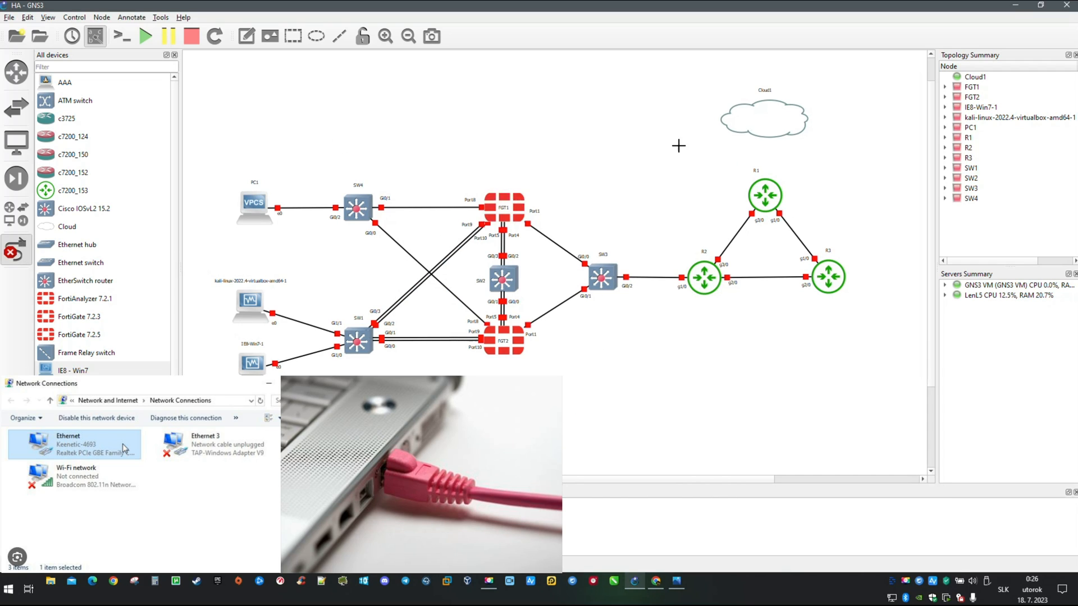
pyautogui.click(764, 122)
pyautogui.click(808, 128)
pyautogui.click(765, 195)
pyautogui.click(815, 235)
pyautogui.press('Escape')
pyautogui.click(779, 175)
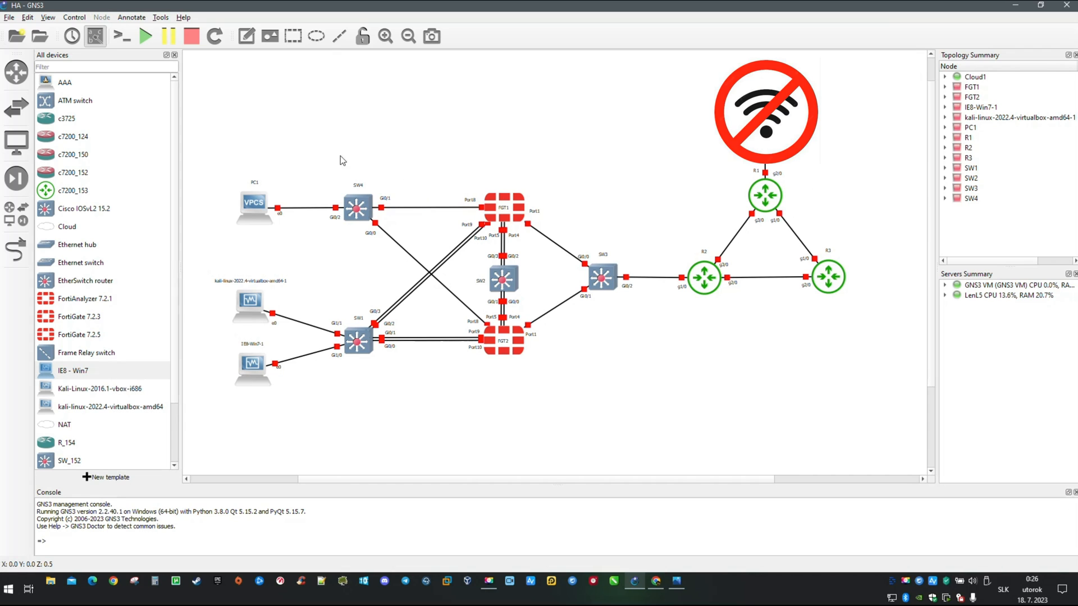
# - Start all nodes in the lab and confirm
pyautogui.click(146, 36)
pyautogui.click(544, 304)
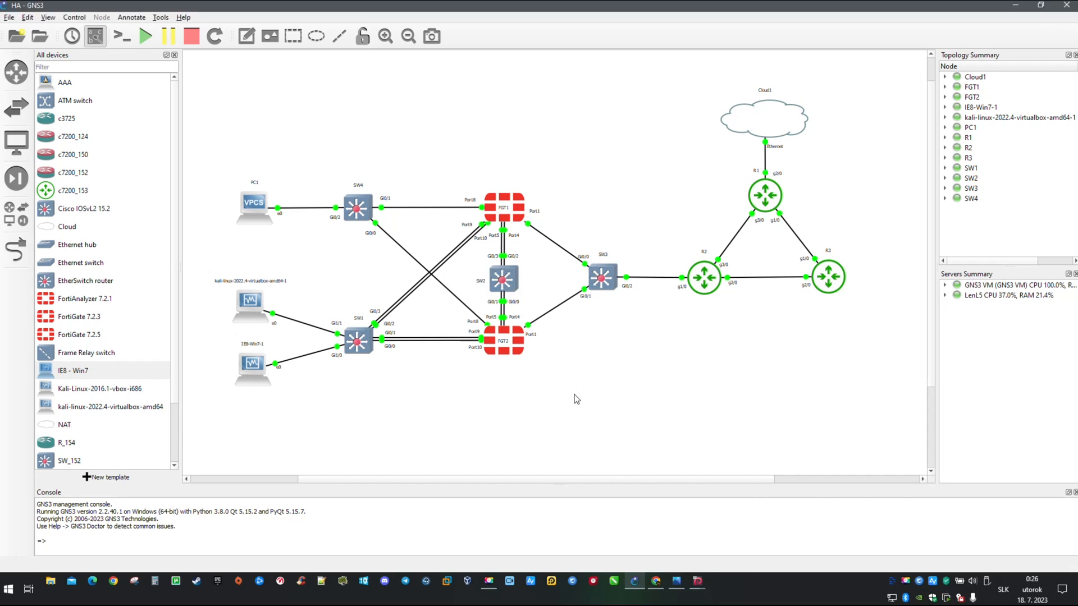
# - Tidy the host positions, then open a console to SW1 and wake its Switch> prompt
pyautogui.moveTo(300, 433); pyautogui.dragTo(175, 233)
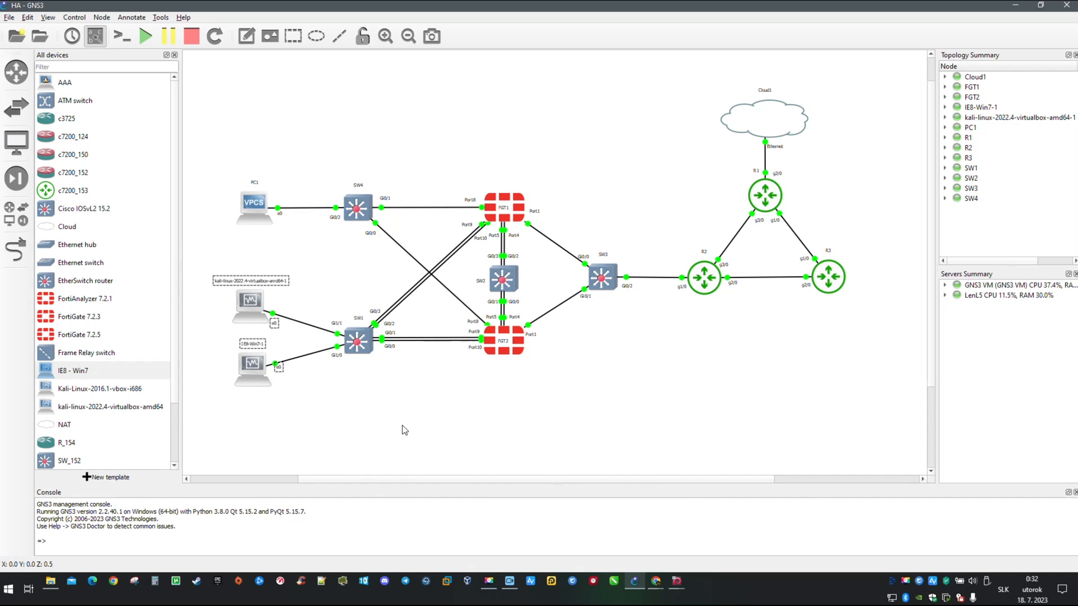
pyautogui.click(459, 427)
pyautogui.moveTo(656, 581)
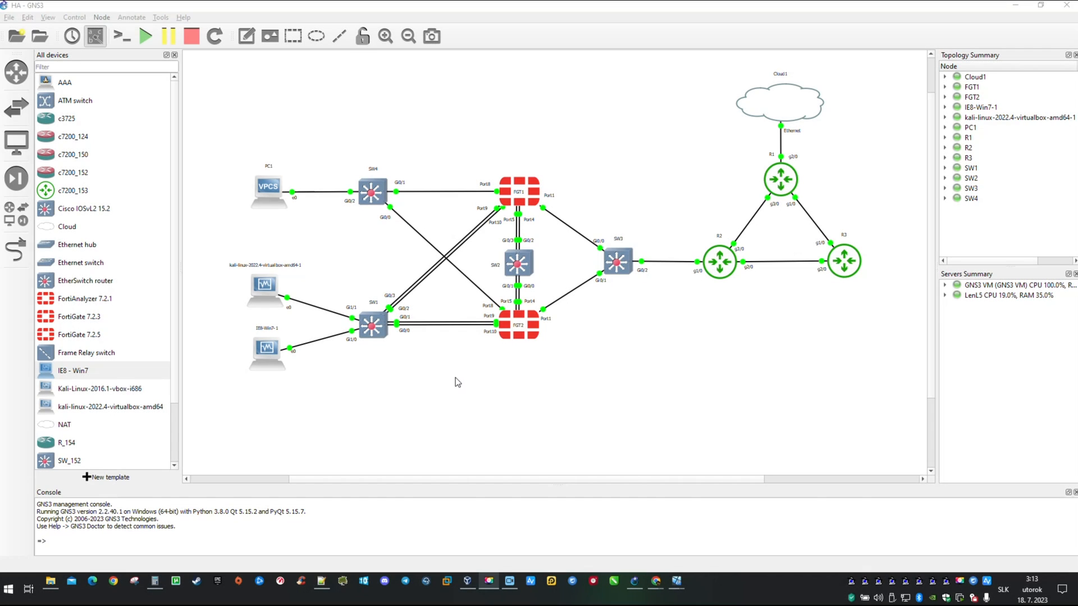
pyautogui.moveTo(455, 337); pyautogui.dragTo(422, 278)
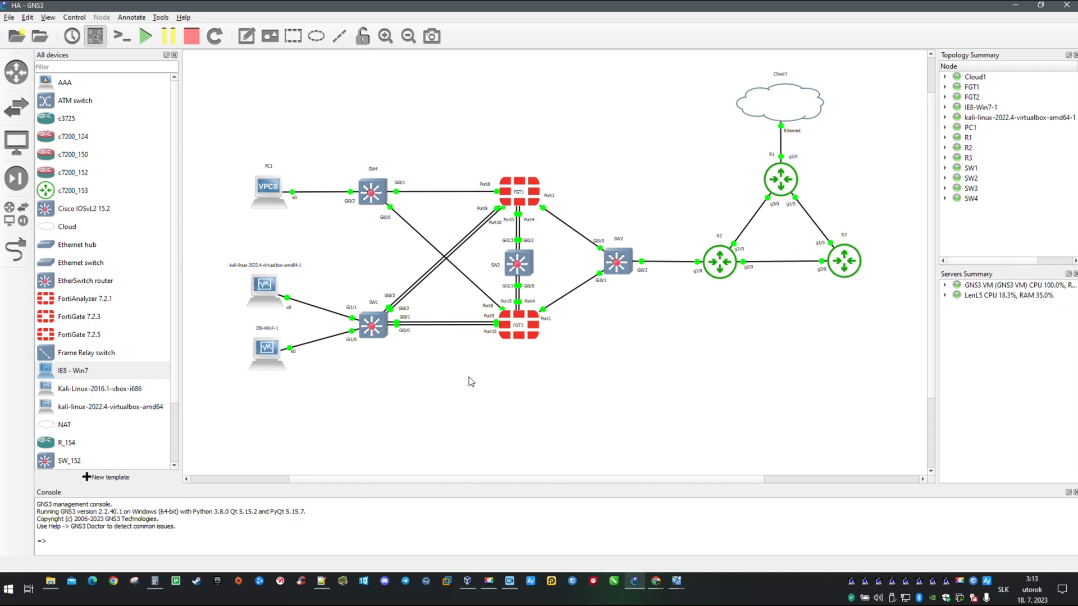
pyautogui.rightClick(382, 340)
pyautogui.click(500, 405)
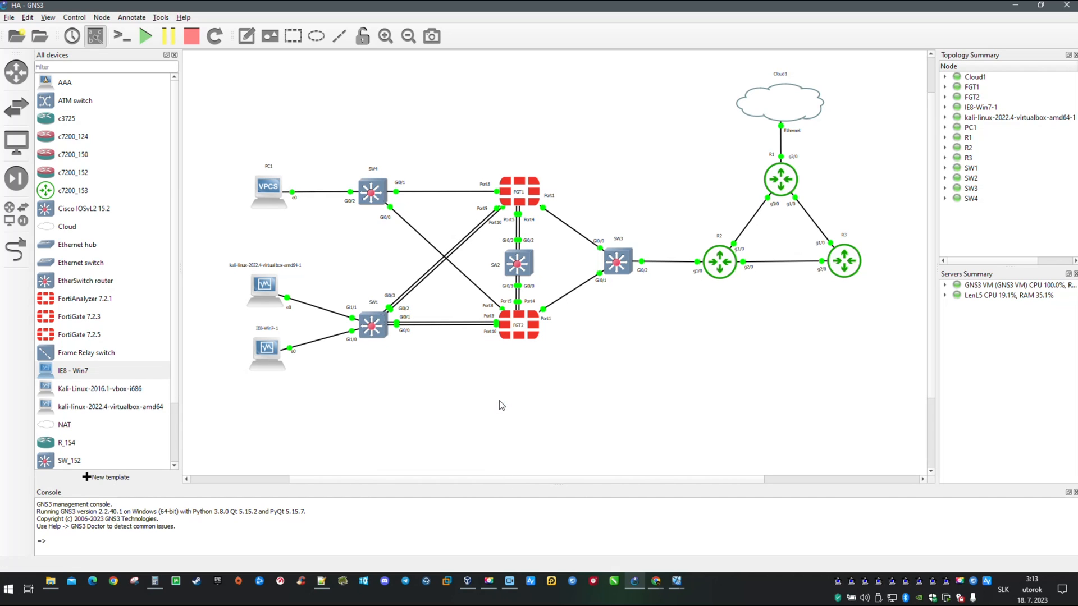
pyautogui.press('Return')
pyautogui.write('en')
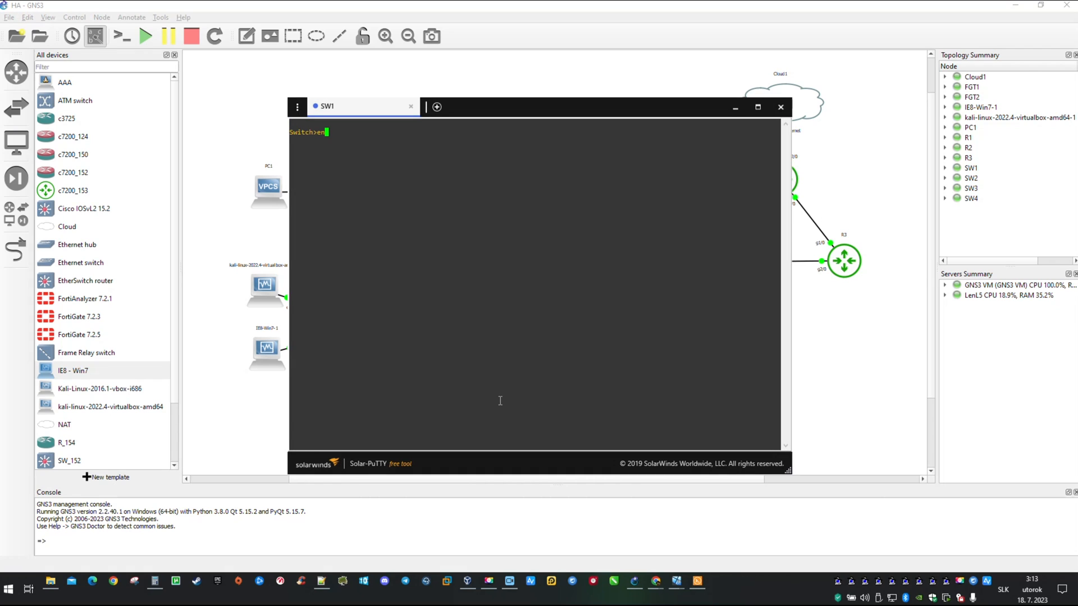
# - Enter privileged mode on SW1 and display its running configuration with show run
pyautogui.press('Return')
pyautogui.write('show r')
pyautogui.write('un')
pyautogui.press('Return')
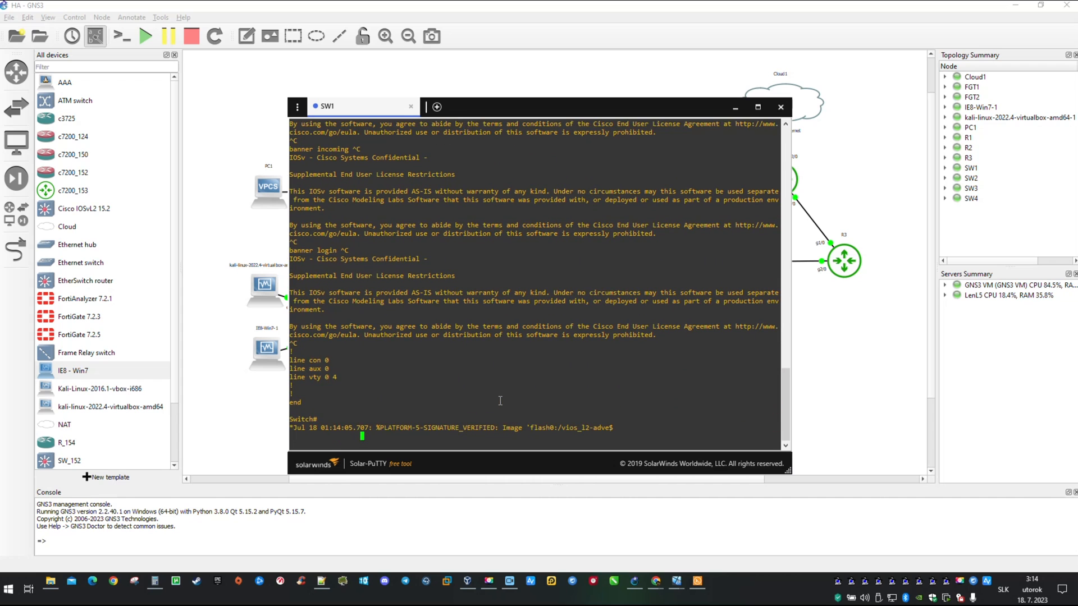
pyautogui.press('Return')
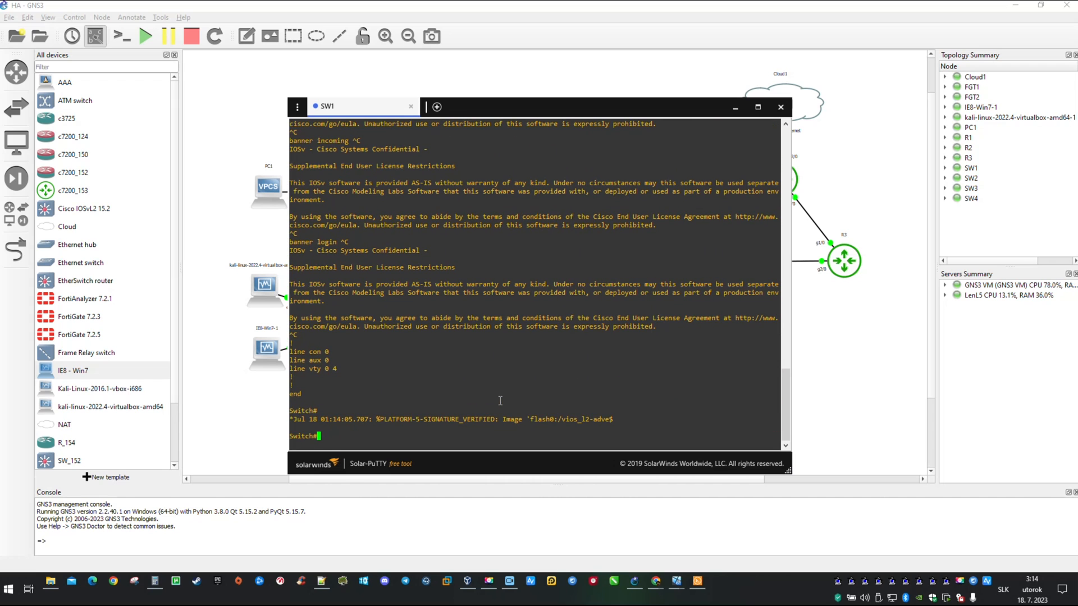
pyautogui.write('conf t')
# - Enter line console 0 configuration and disable the exec timeout (exec-timeout 0 0)
pyautogui.press('Return')
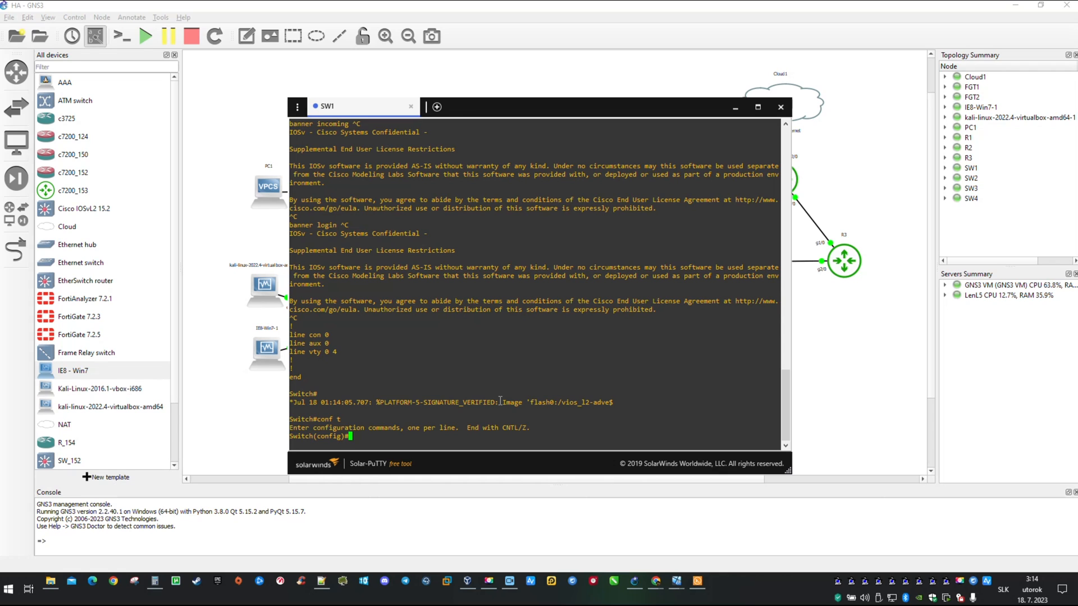
pyautogui.write('exit')
pyautogui.press('Return')
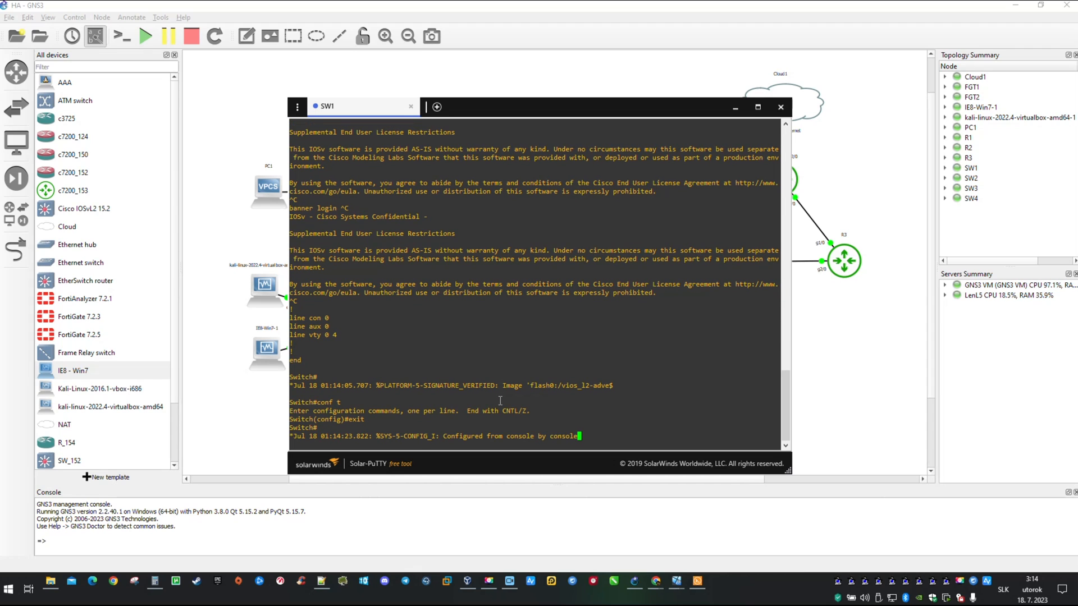
pyautogui.write('111111')
pyautogui.press('Return')
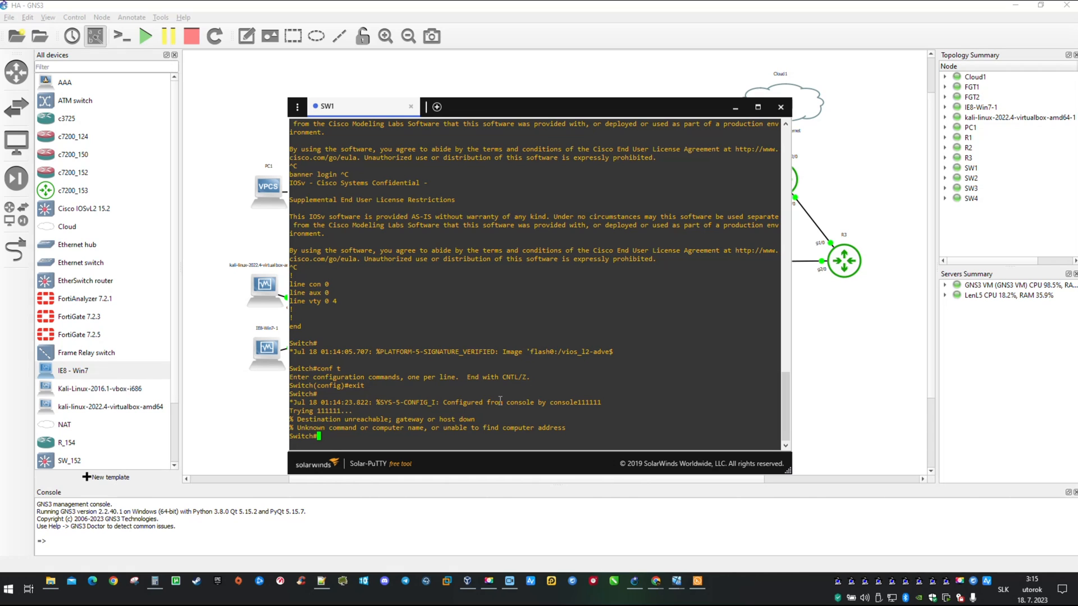
pyautogui.write('conf t')
pyautogui.press('Return')
pyautogui.write('li')
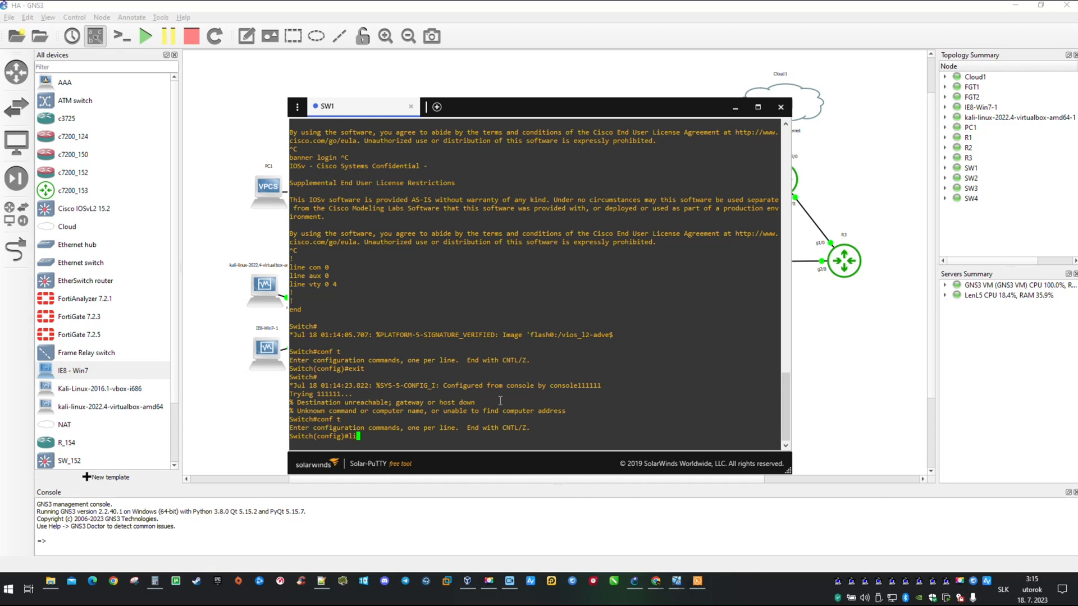
pyautogui.press('Tab')
pyautogui.write('con')
pyautogui.press('Tab')
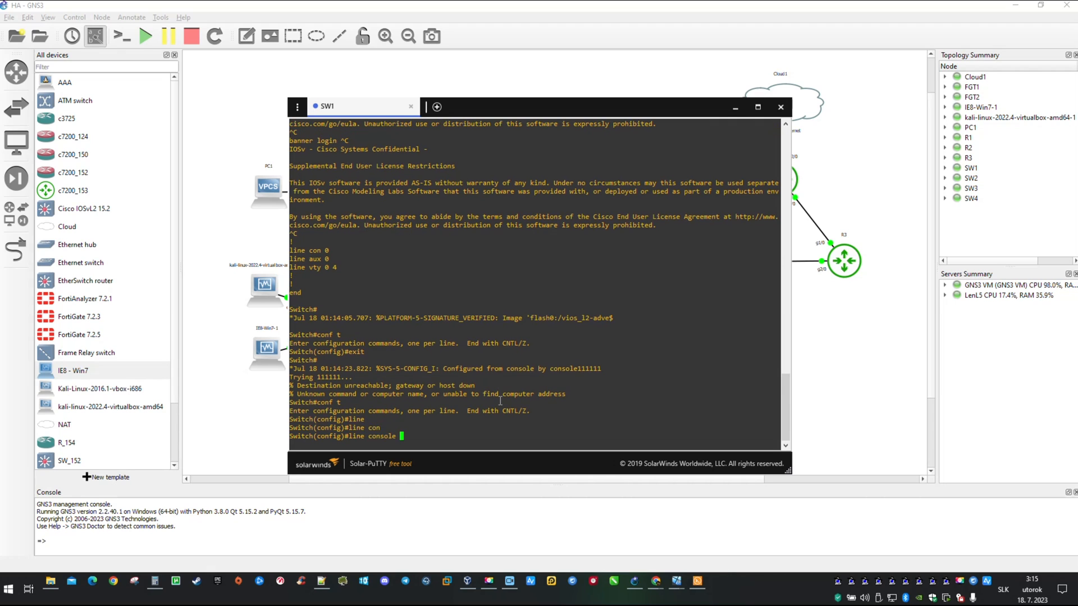
pyautogui.write('0')
pyautogui.press('Return')
pyautogui.write('exe')
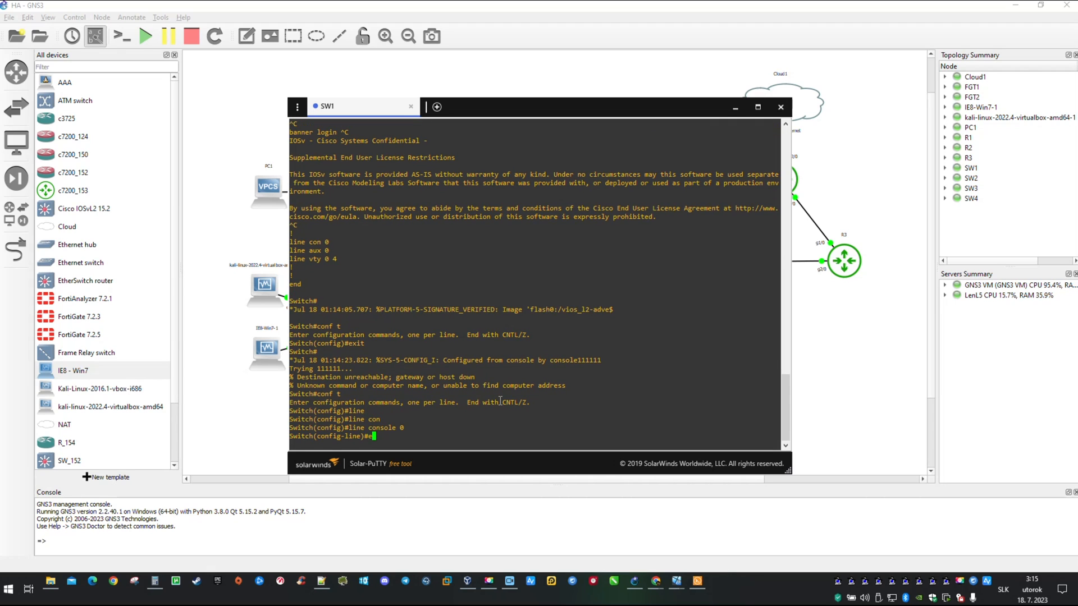
pyautogui.press('Tab')
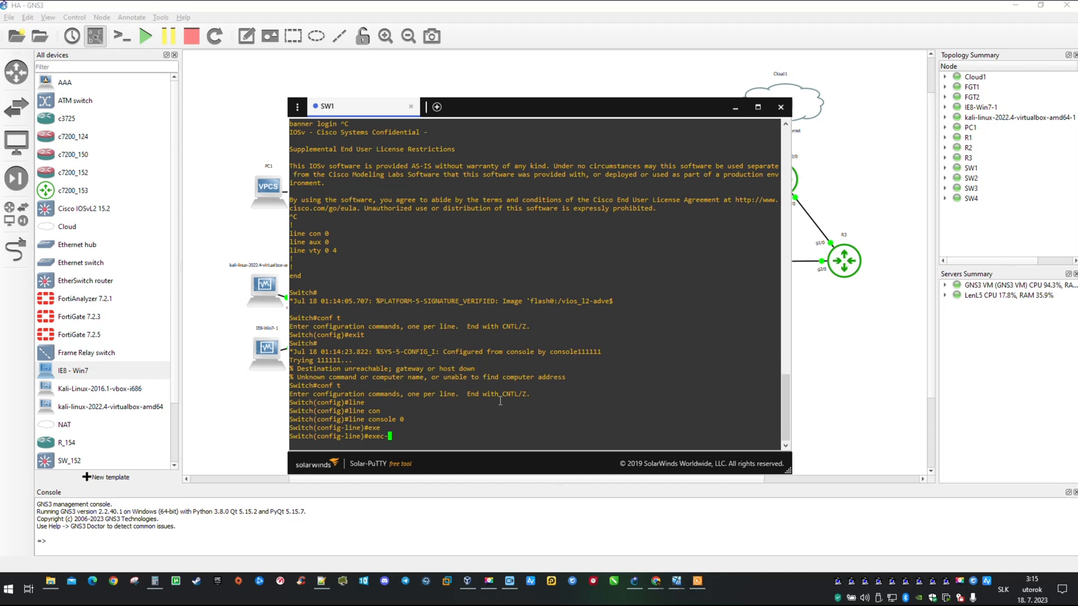
pyautogui.write('tim')
pyautogui.press('Tab')
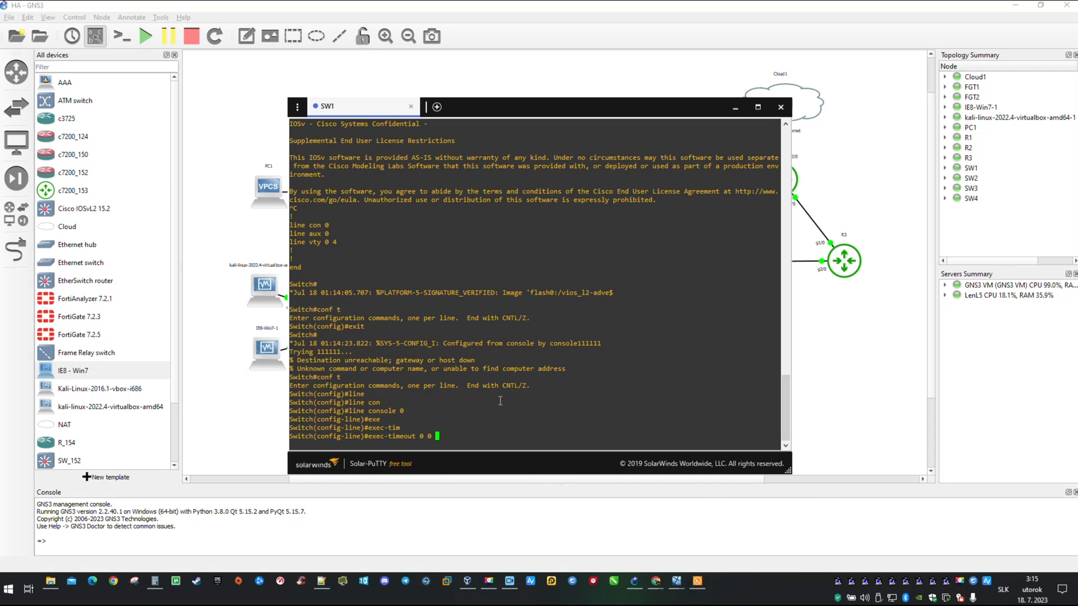
pyautogui.press('Return')
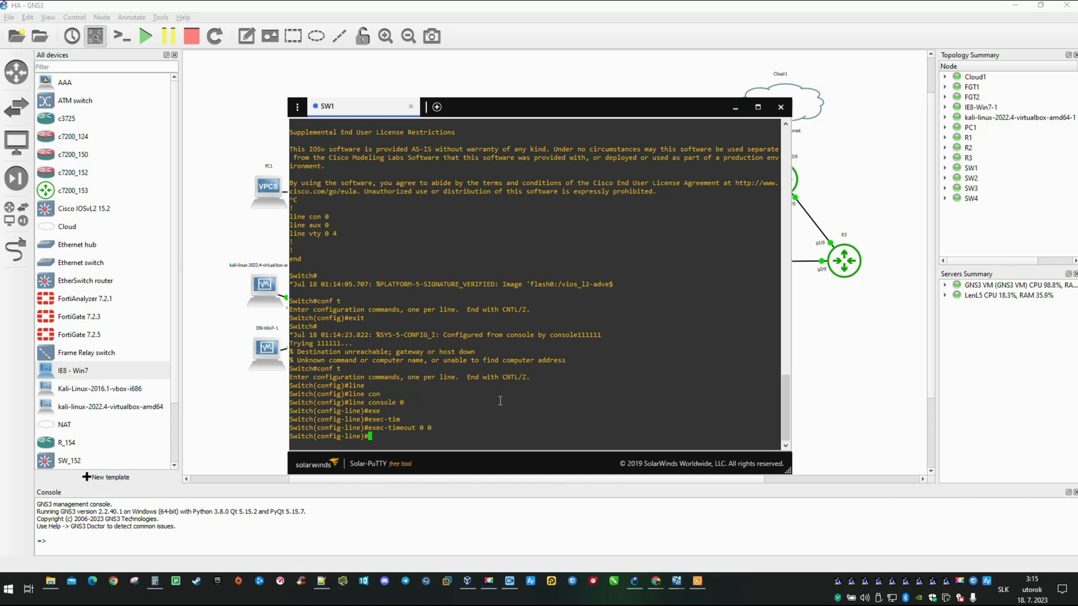
pyautogui.write('no lo')
# - Set the console line to no login and privilege level 15
pyautogui.press('Tab')
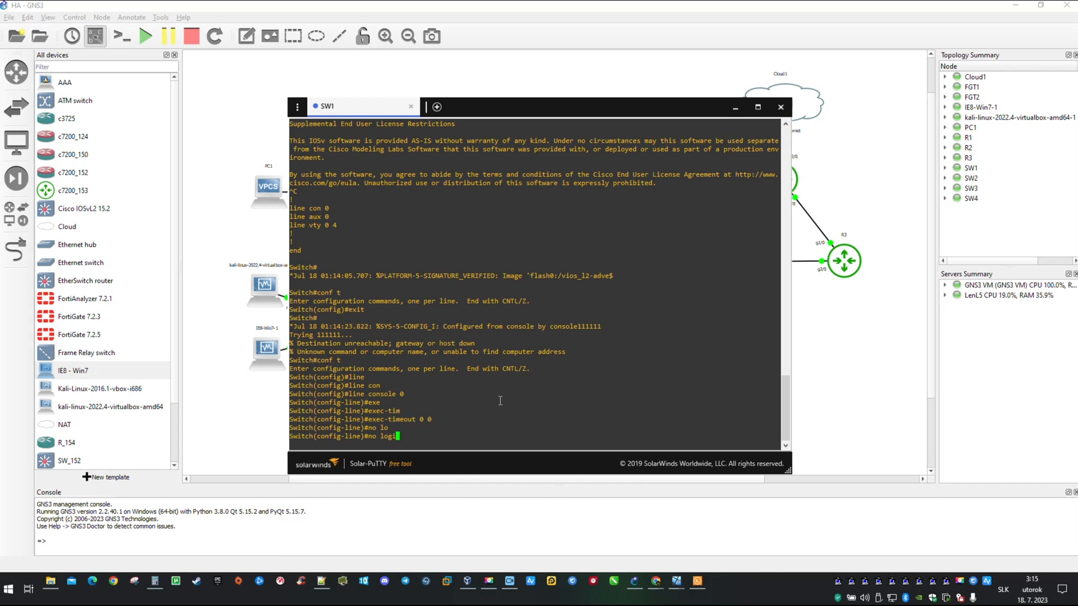
pyautogui.press('Tab')
pyautogui.press('Return')
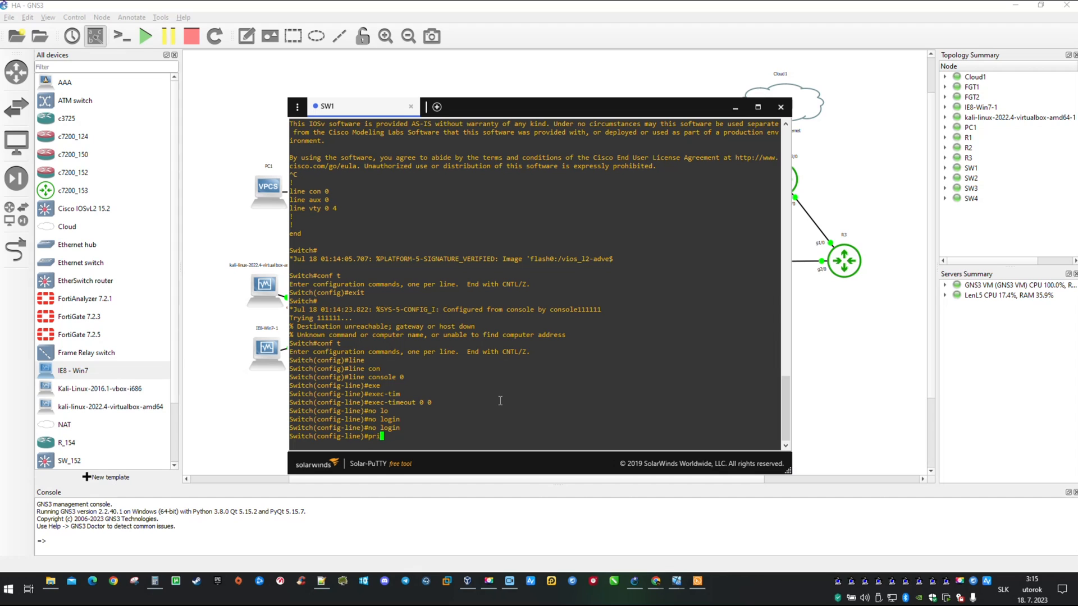
pyautogui.press('Tab')
pyautogui.write('vi')
pyautogui.write('l')
pyautogui.press('Tab')
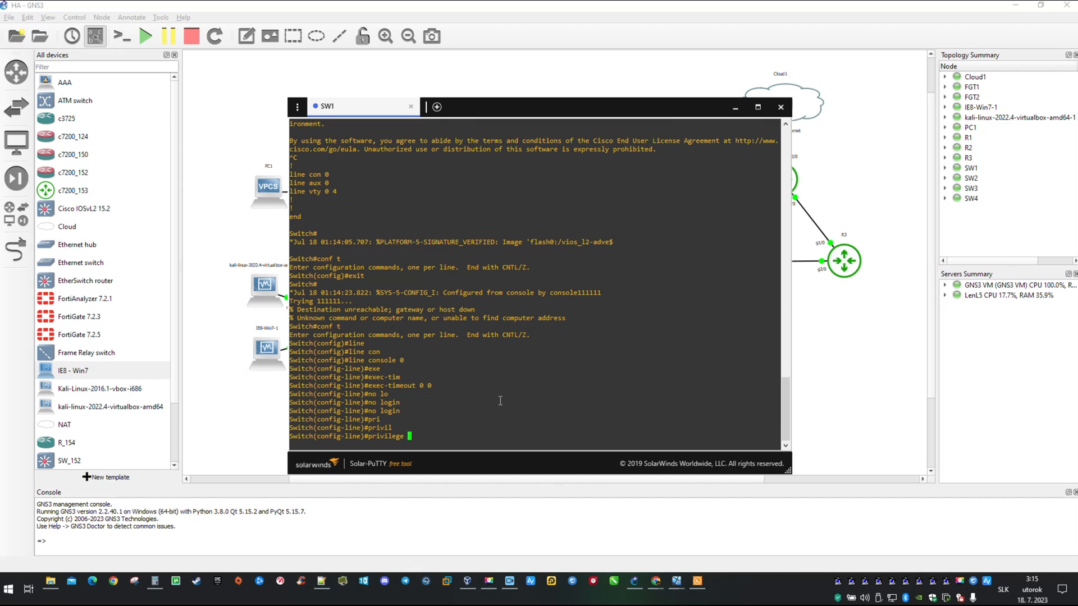
pyautogui.write('lev')
pyautogui.press('Tab')
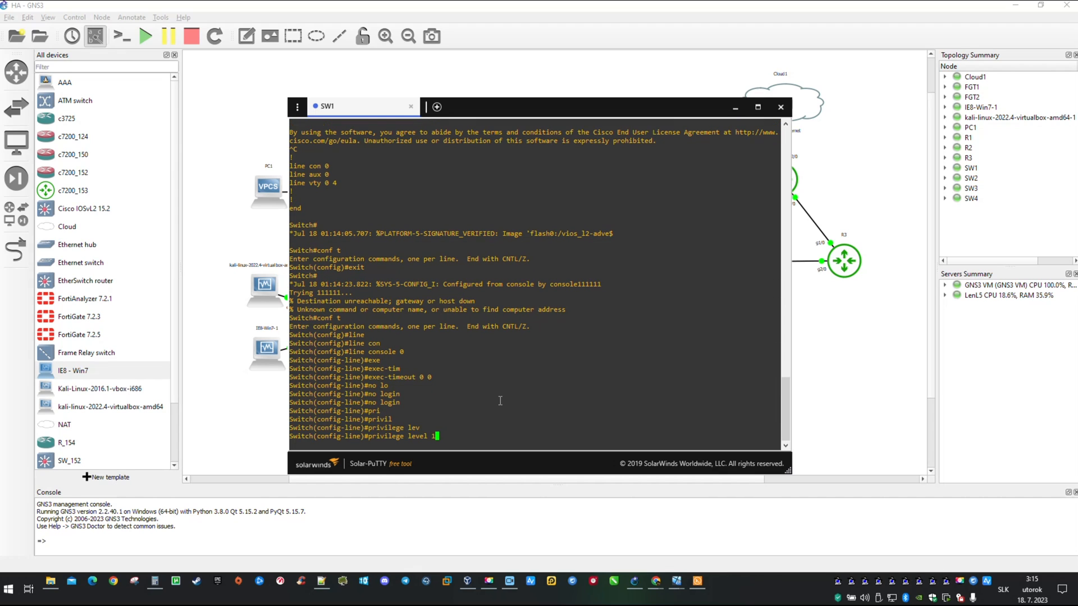
pyautogui.write('5')
pyautogui.press('Return')
pyautogui.write('loggi')
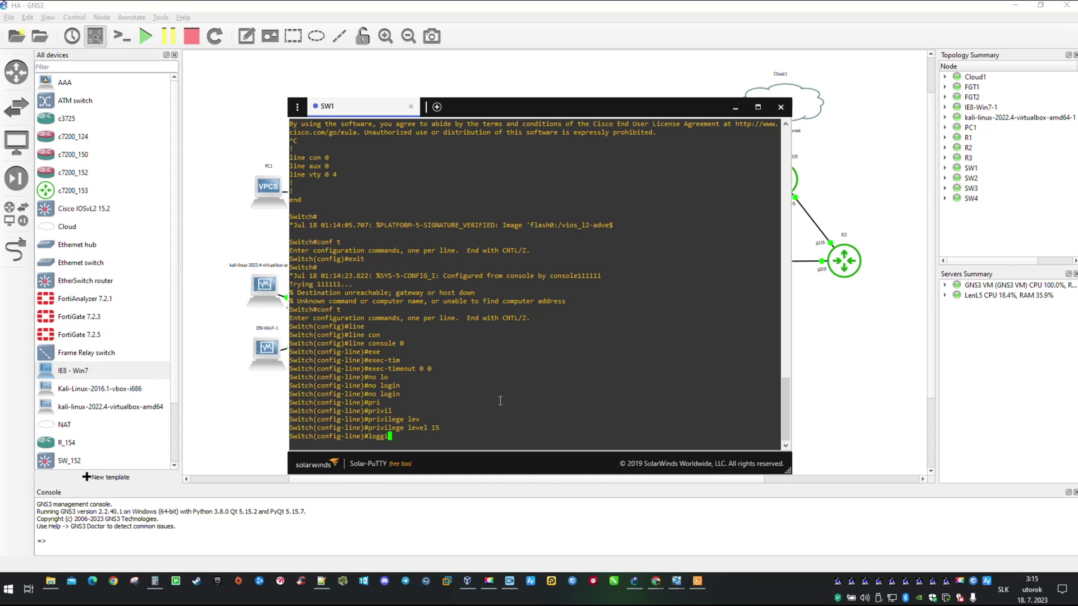
# - Enable logging synchronous on the console line and exit back to privileged mode
pyautogui.press('Tab')
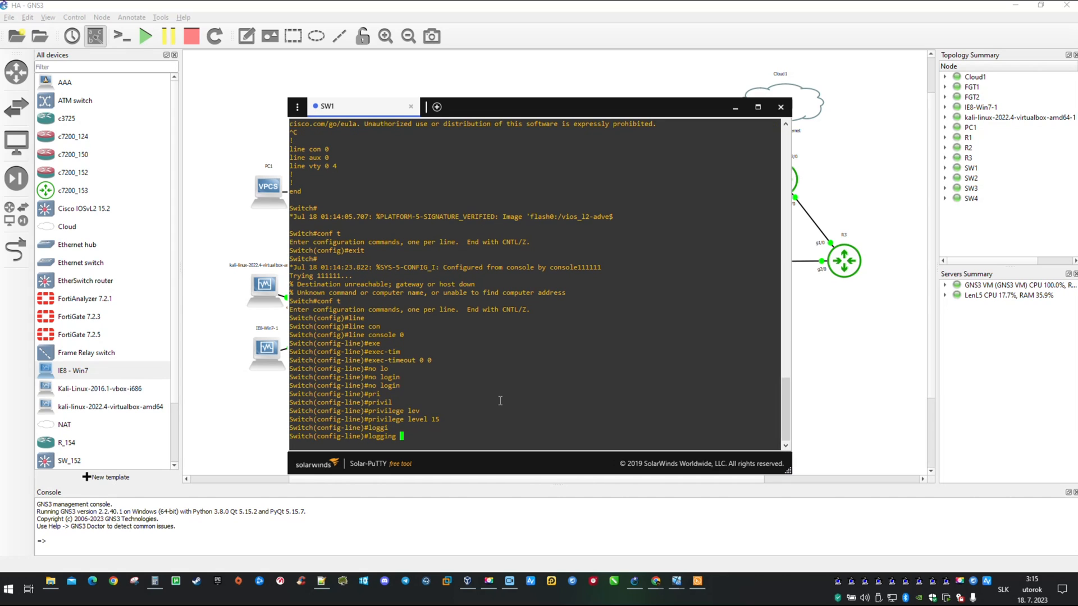
pyautogui.press('Tab')
pyautogui.press('Return')
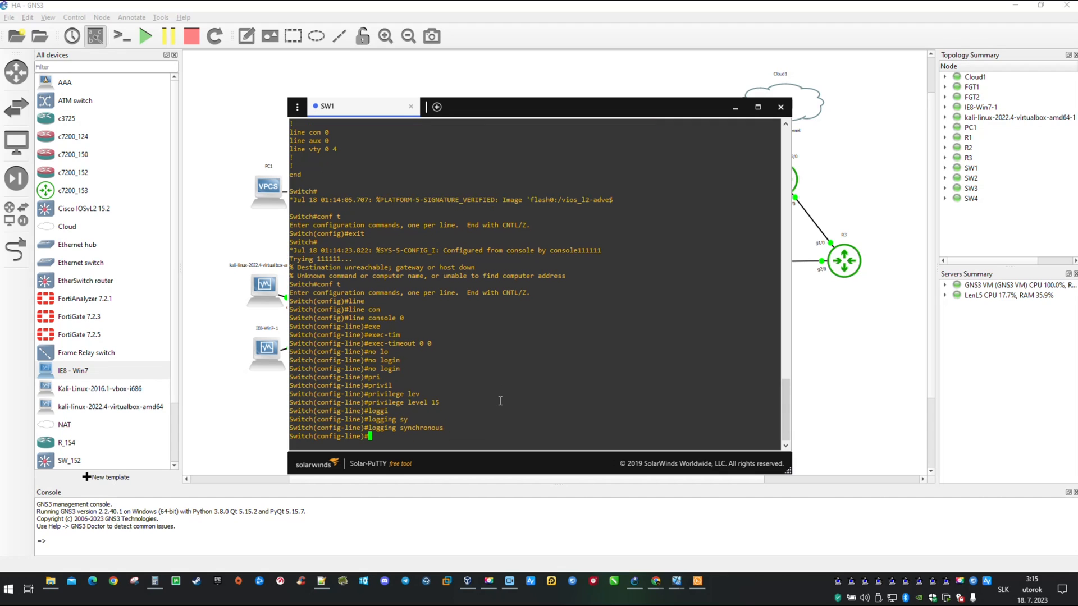
pyautogui.write('it')
pyautogui.press('Return')
pyautogui.write('exit')
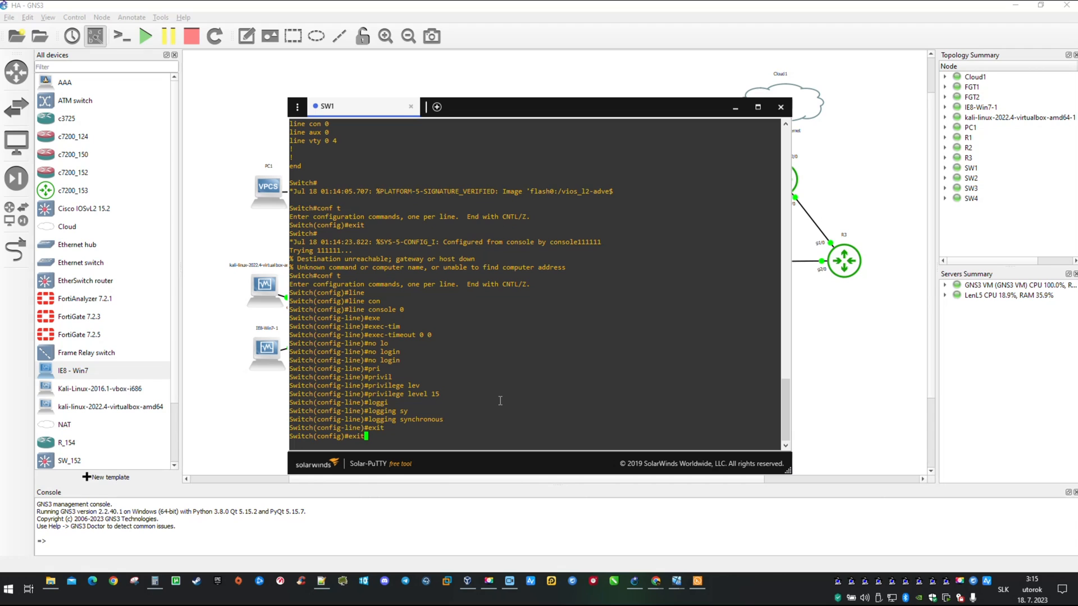
pyautogui.press('Return')
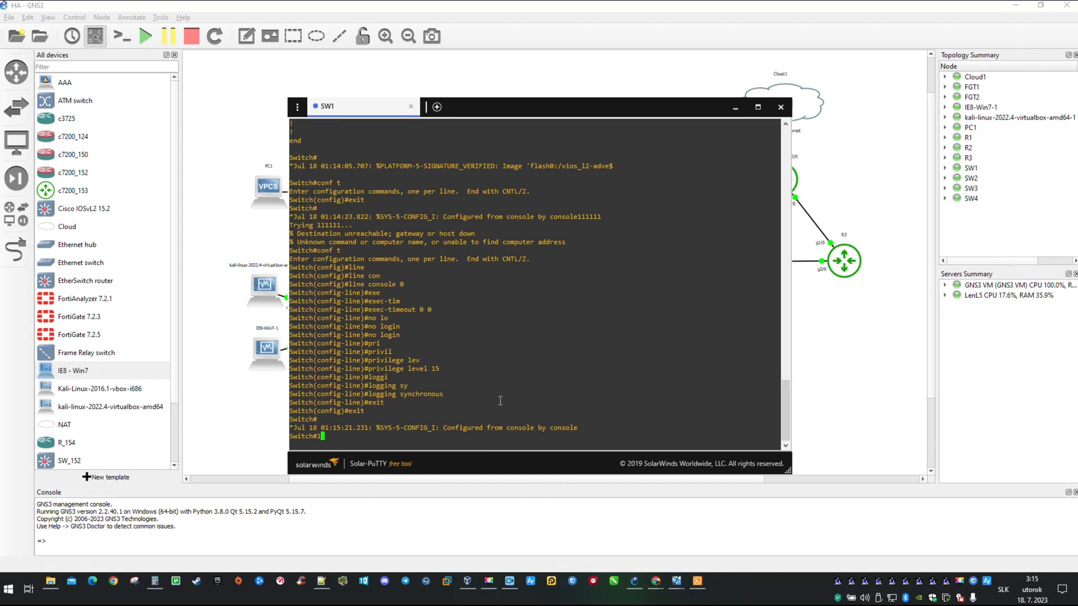
pyautogui.write('111111')
pyautogui.press('BackSpace')
pyautogui.press('BackSpace')
pyautogui.press('BackSpace')
pyautogui.press('BackSpace')
pyautogui.press('BackSpace')
pyautogui.press('BackSpace')
pyautogui.write('conf t')
# - In configuration mode, remove the incoming and login banners with no banner commands
pyautogui.press('Return')
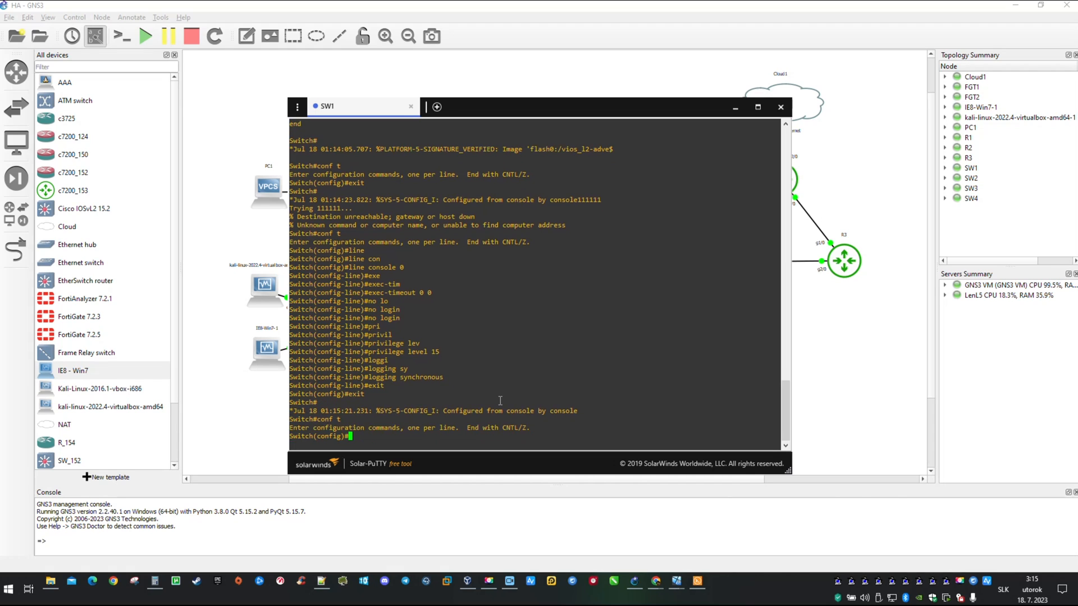
pyautogui.write('bann')
pyautogui.press('Tab')
pyautogui.write('?')
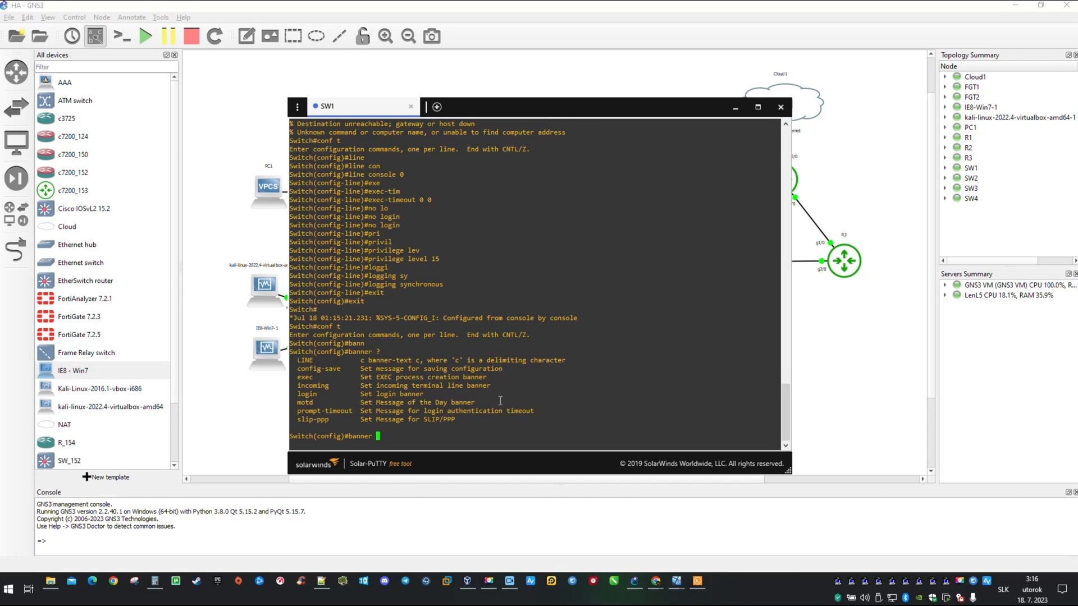
pyautogui.press('BackSpace')
pyautogui.press('BackSpace')
pyautogui.press('BackSpace')
pyautogui.press('BackSpace')
pyautogui.write('no ban')
pyautogui.write('n')
pyautogui.press('Tab')
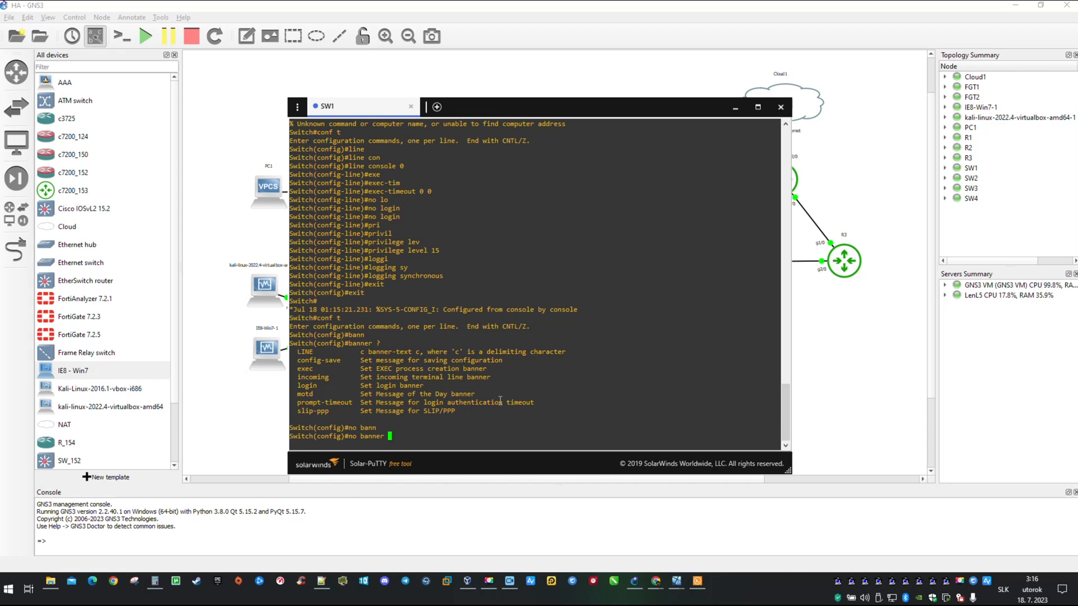
pyautogui.write('in')
pyautogui.press('Tab')
pyautogui.press('Return')
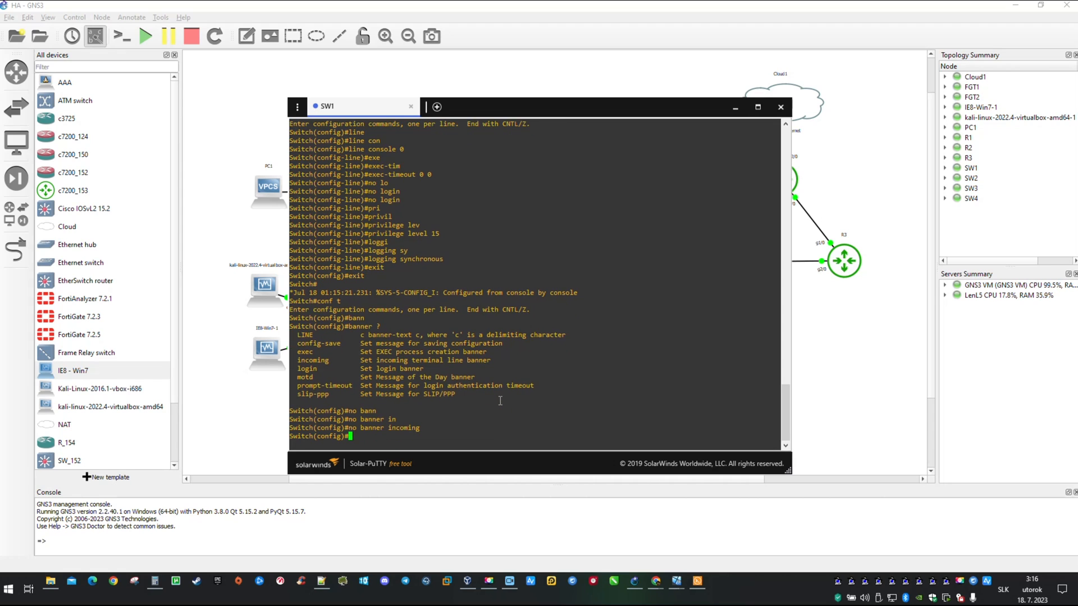
pyautogui.write('no ban')
pyautogui.write('n')
pyautogui.press('Tab')
pyautogui.write('lo')
pyautogui.press('Tab')
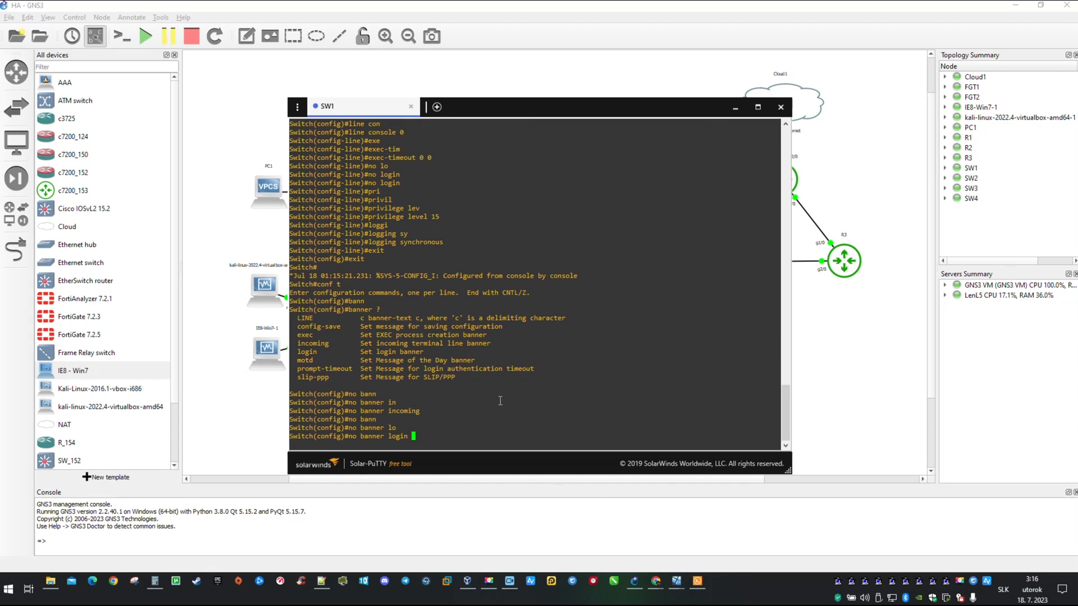
pyautogui.press('Return')
pyautogui.write('no bann')
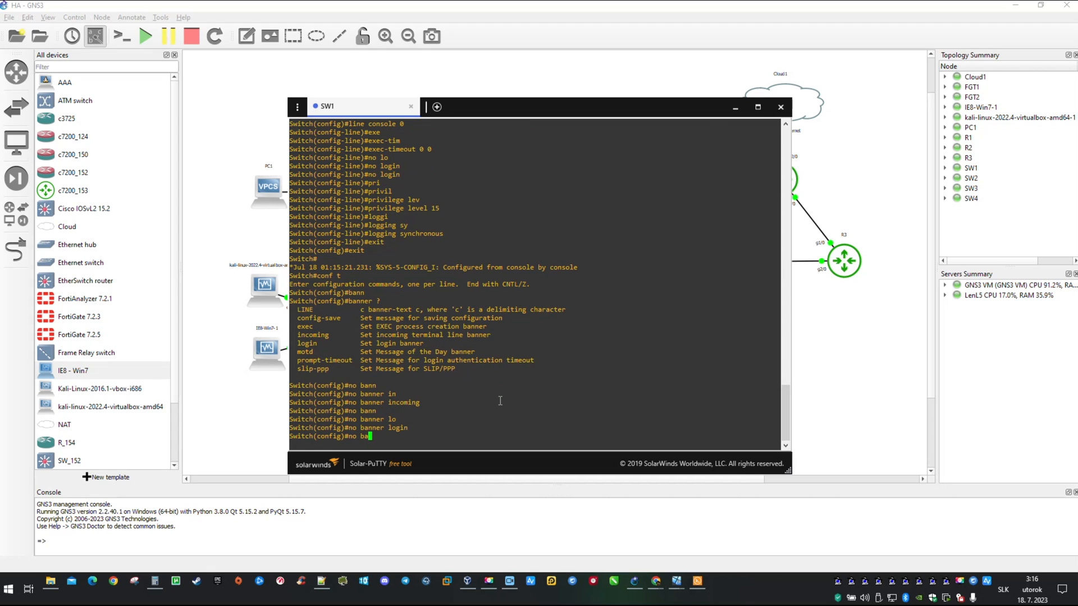
# - Remove the MOTD and exec banners as well
pyautogui.press('Tab')
pyautogui.write('mo')
pyautogui.press('Tab')
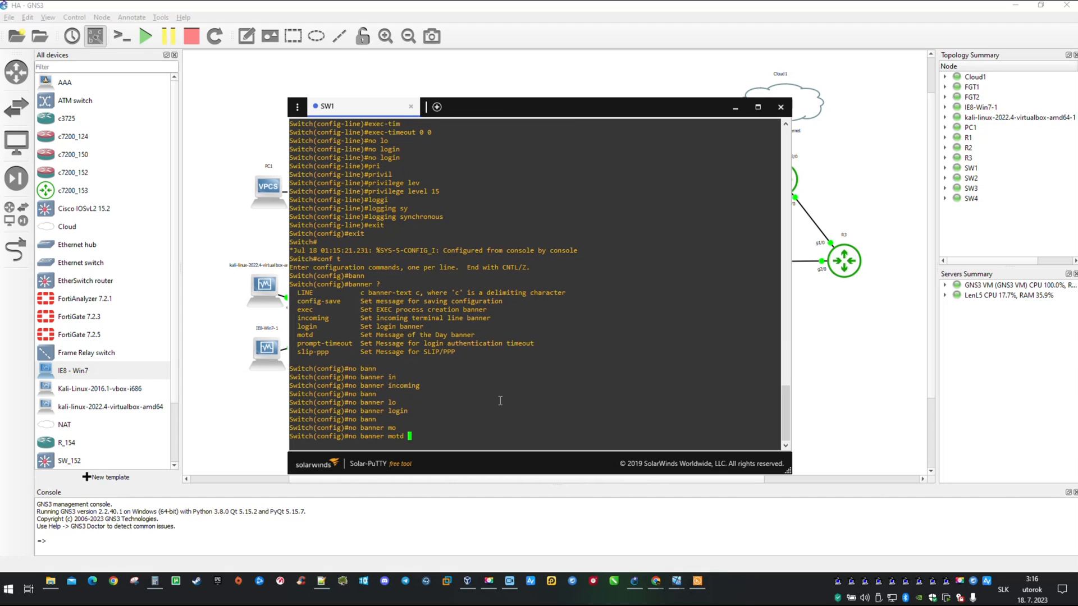
pyautogui.press('Return')
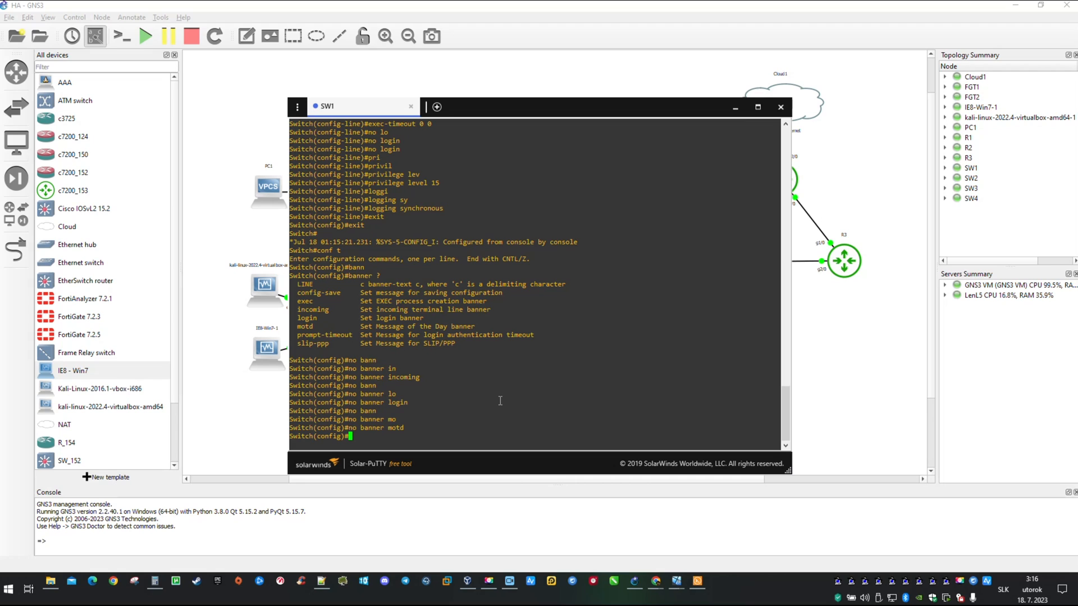
pyautogui.write('no bann')
pyautogui.press('Tab')
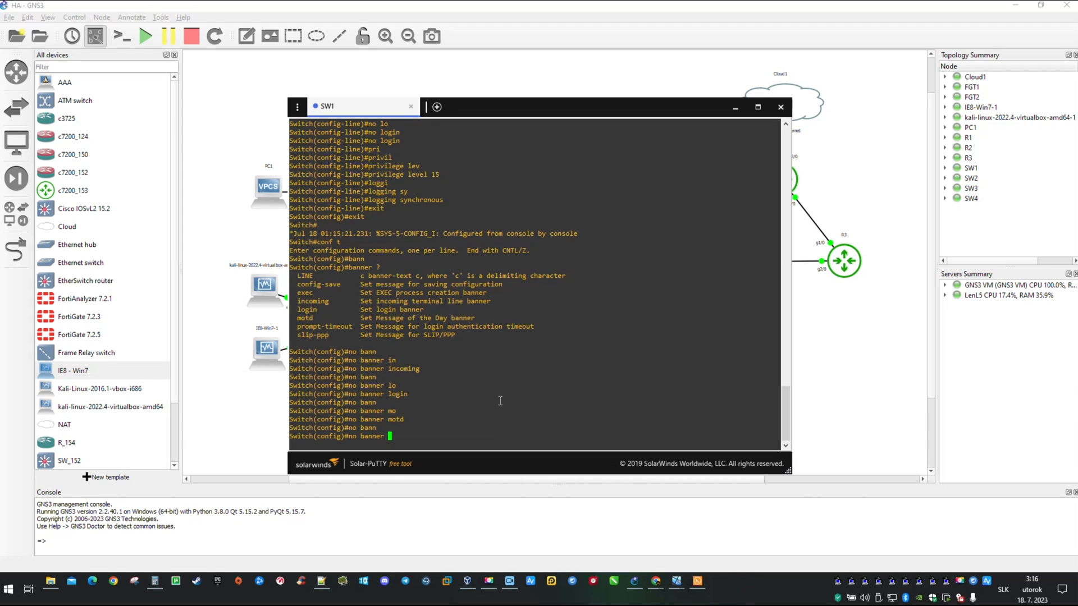
pyautogui.write('exe')
pyautogui.press('Tab')
pyautogui.press('Return')
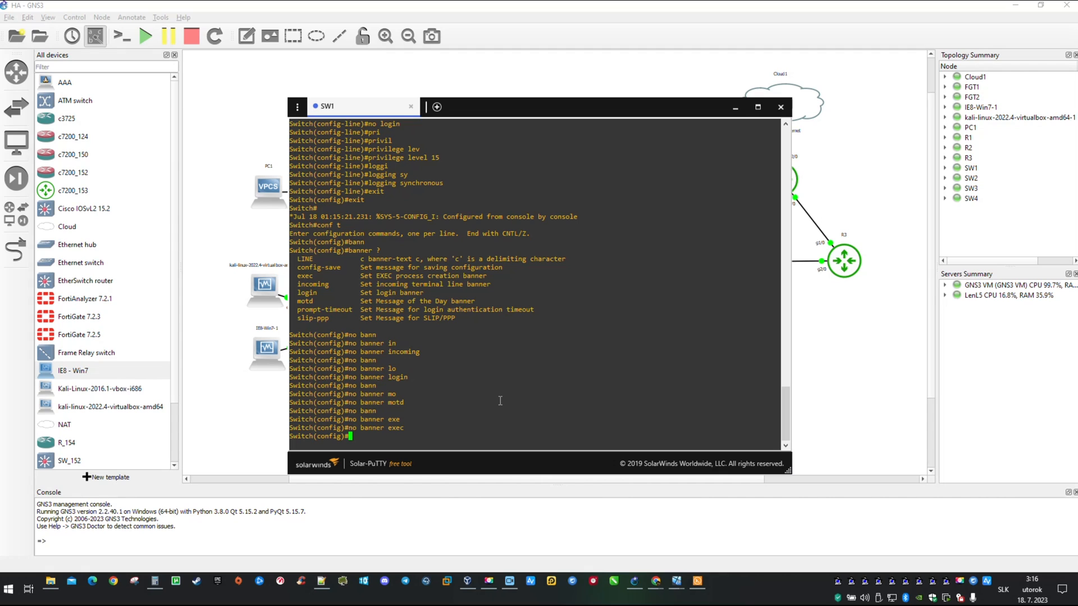
pyautogui.write('do show run')
# - Run do show run and page to the end to verify the banners are gone
pyautogui.press('Return')
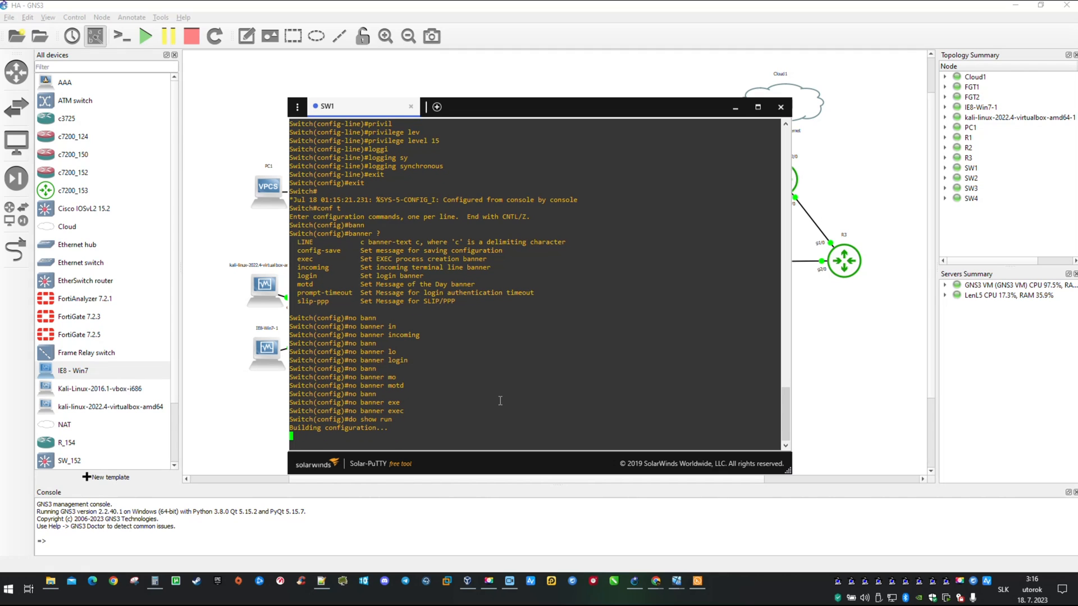
pyautogui.press('space')
pyautogui.press('space')
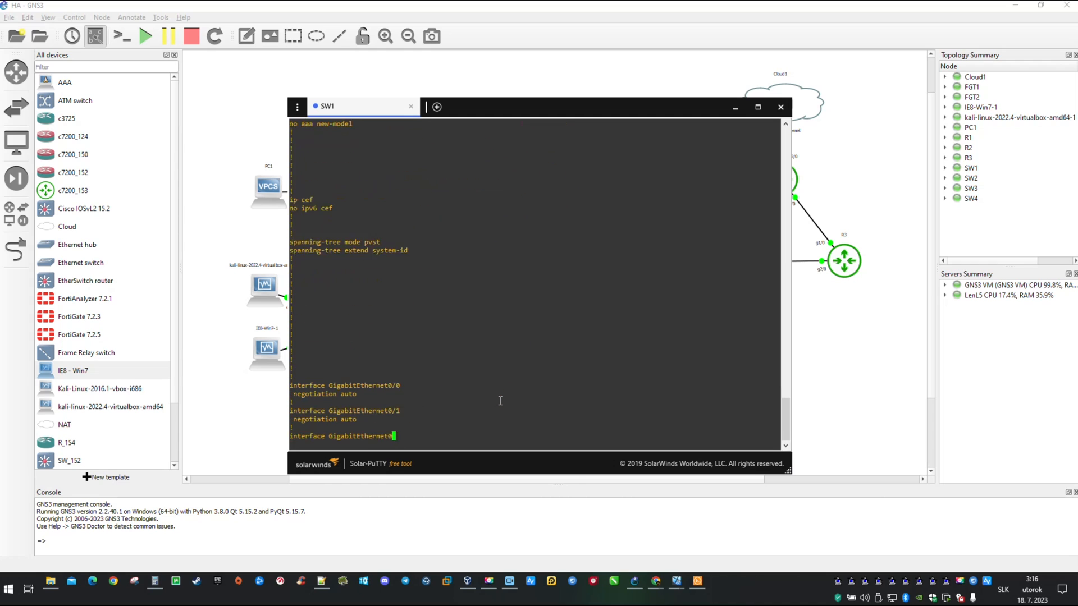
pyautogui.press('space')
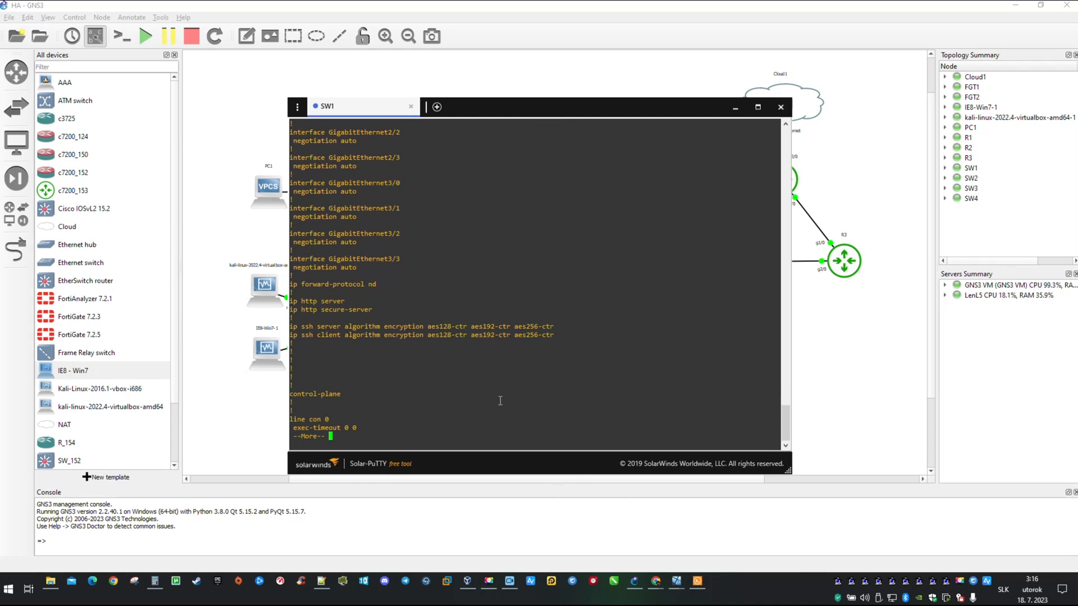
pyautogui.press('space')
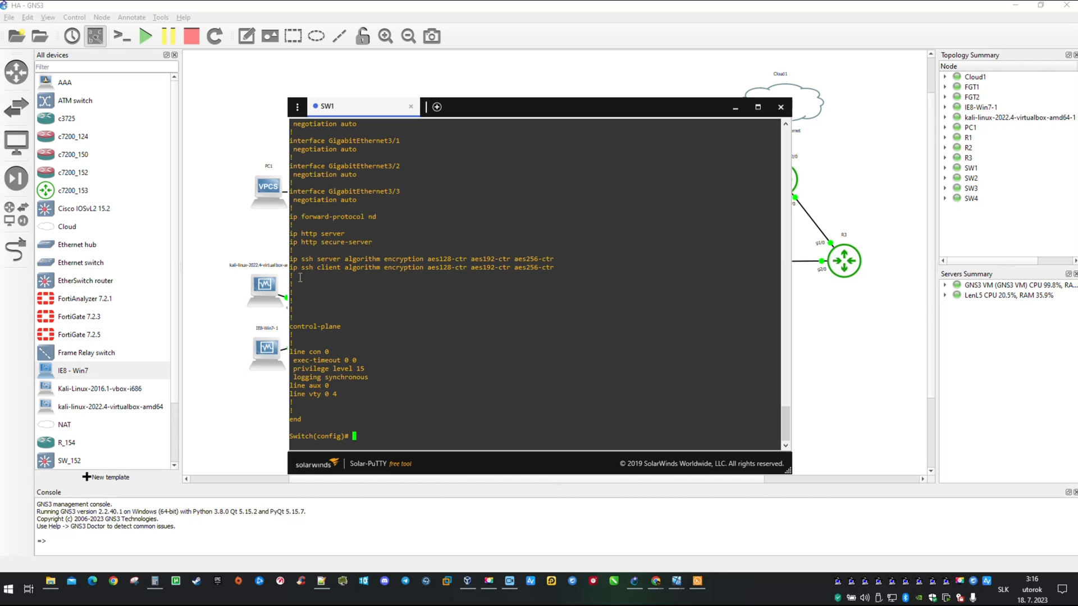
pyautogui.moveTo(290, 272); pyautogui.dragTo(328, 267)
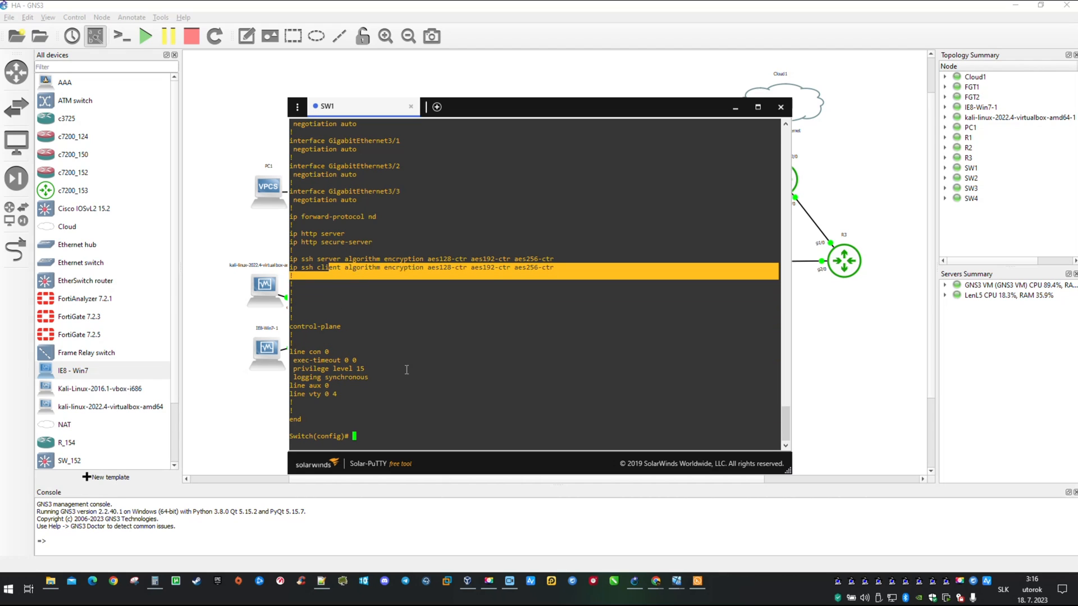
pyautogui.click(406, 369)
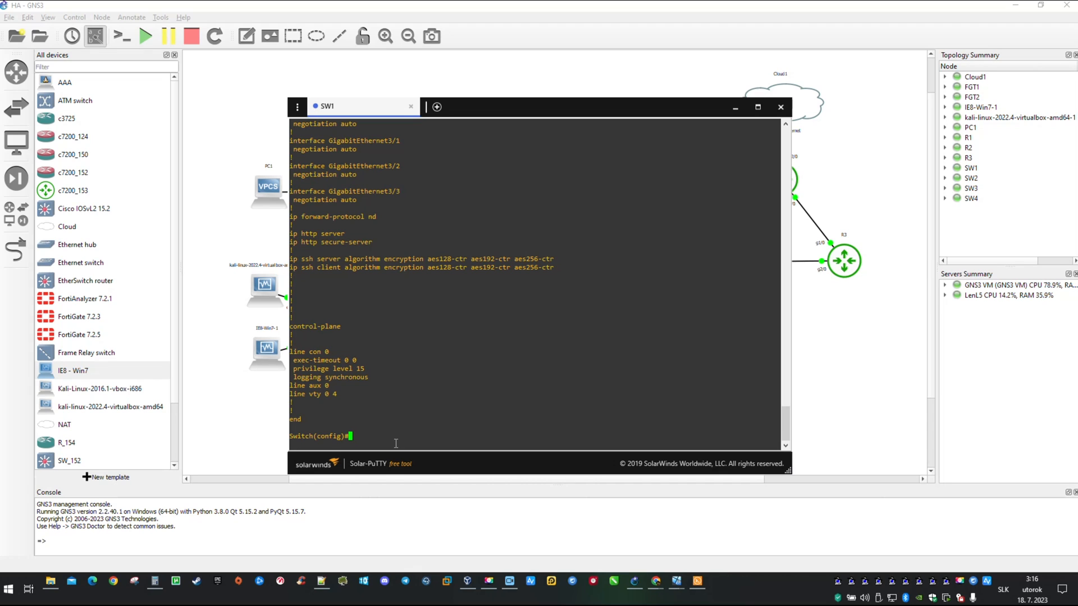
pyautogui.write('inter')
# - Select interface range GigabitEthernet 0/0-1, moving the console aside to see the topology
pyautogui.press('Tab')
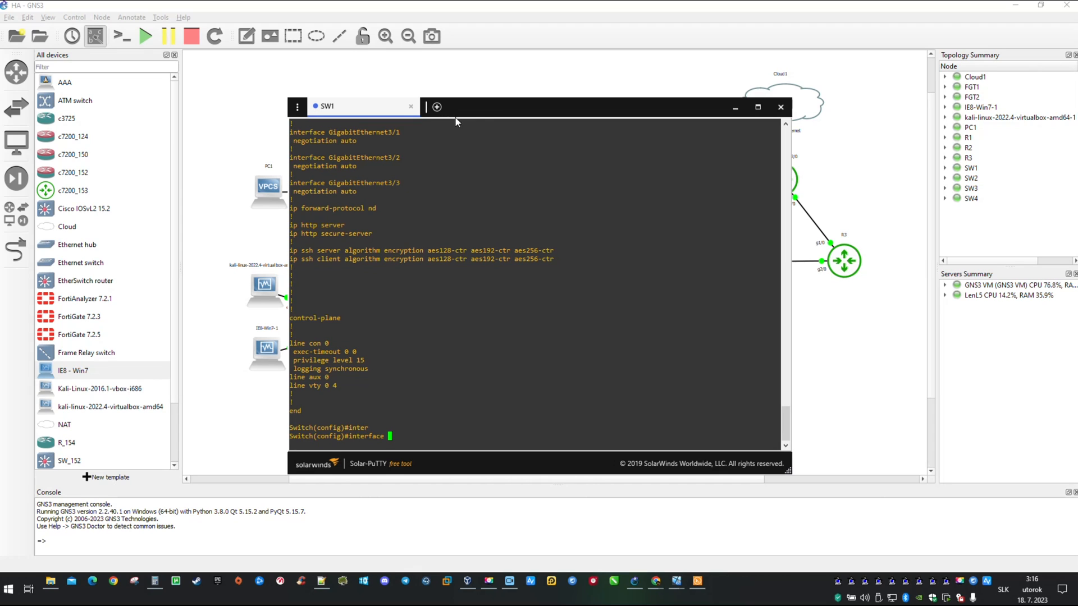
pyautogui.moveTo(484, 118); pyautogui.dragTo(720, 105)
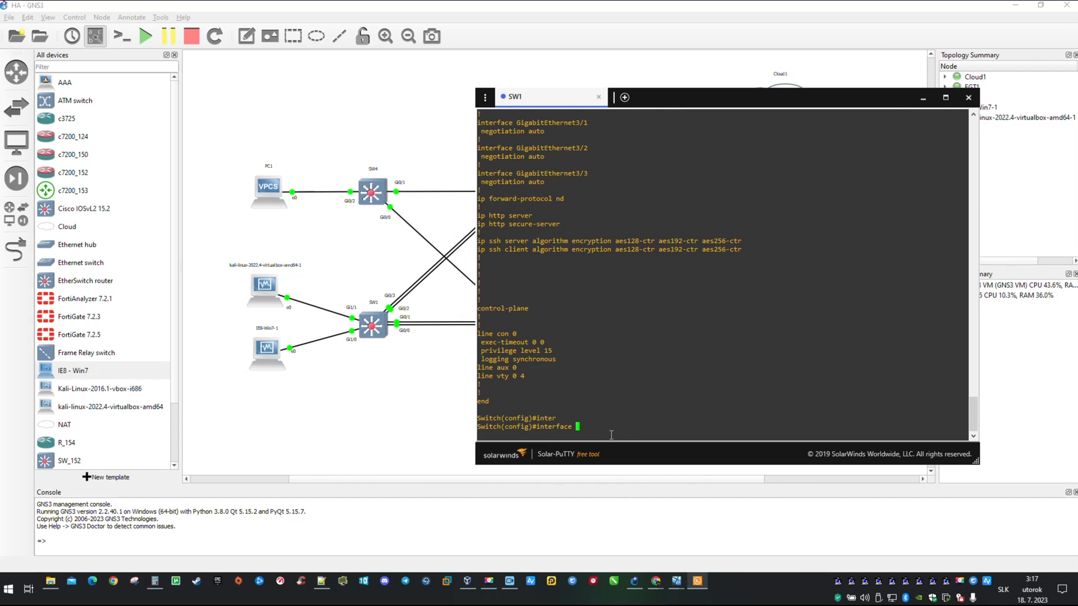
pyautogui.write('range ')
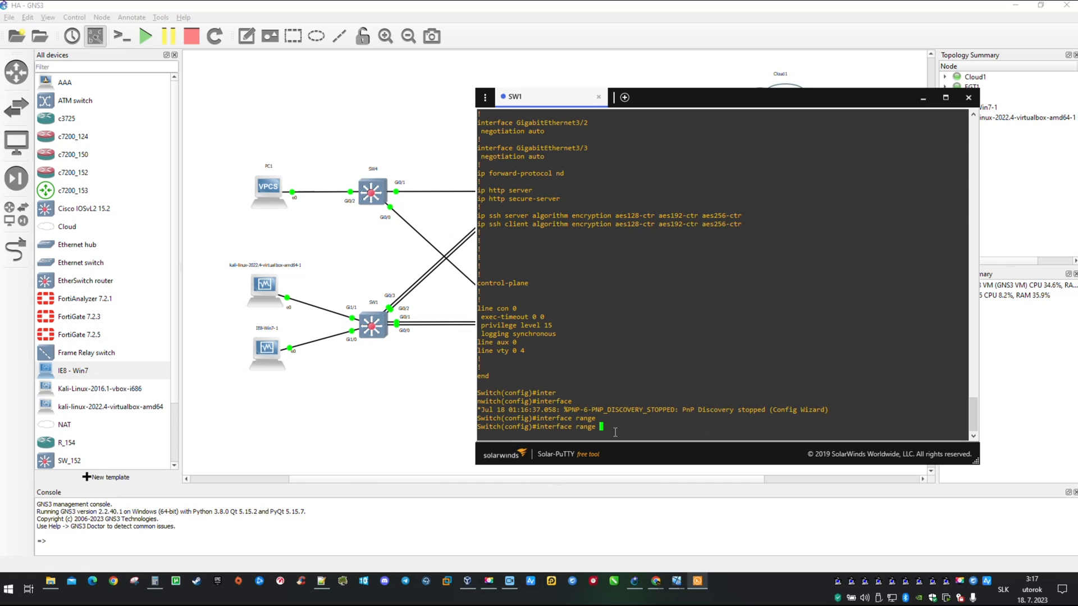
pyautogui.write('gi')
pyautogui.press('Tab')
pyautogui.write('0/')
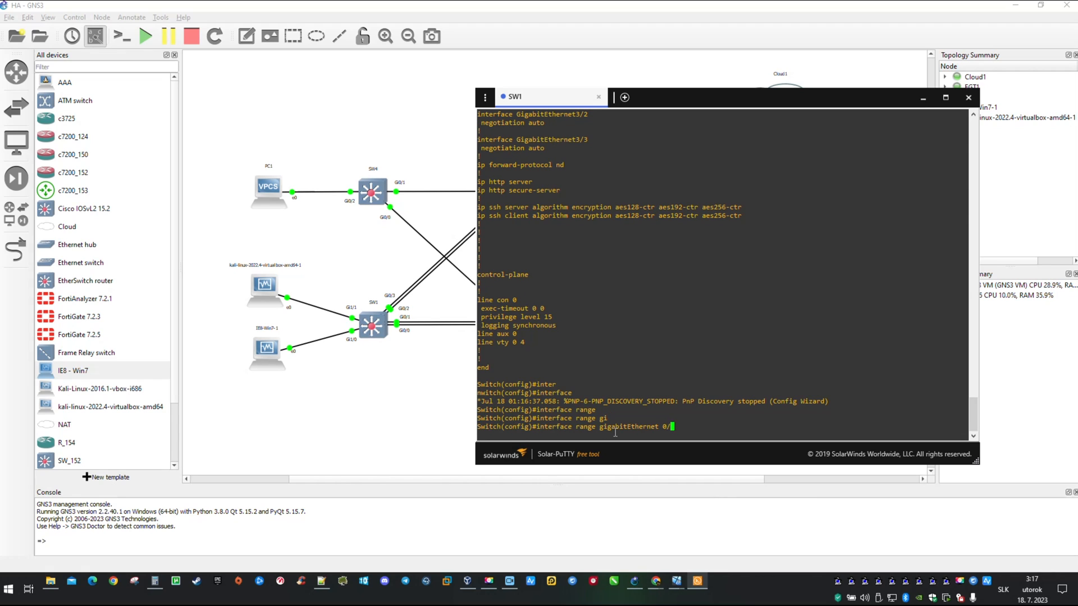
pyautogui.write('0-')
pyautogui.write('1')
pyautogui.press('Return')
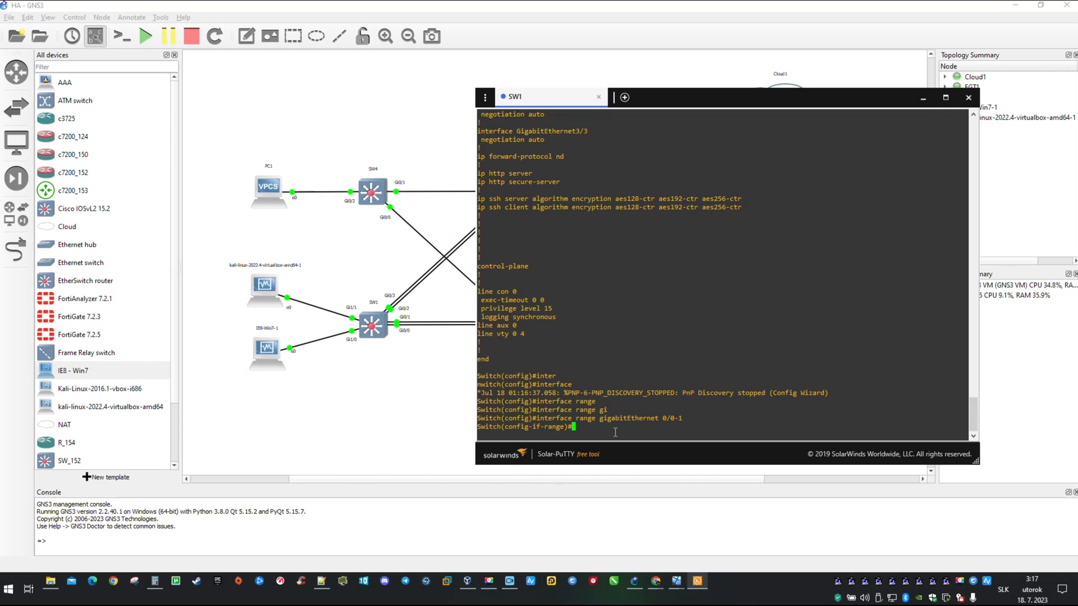
pyautogui.write('chan')
# - Add both ports to channel-group 1 mode active and exit the range
pyautogui.press('Tab')
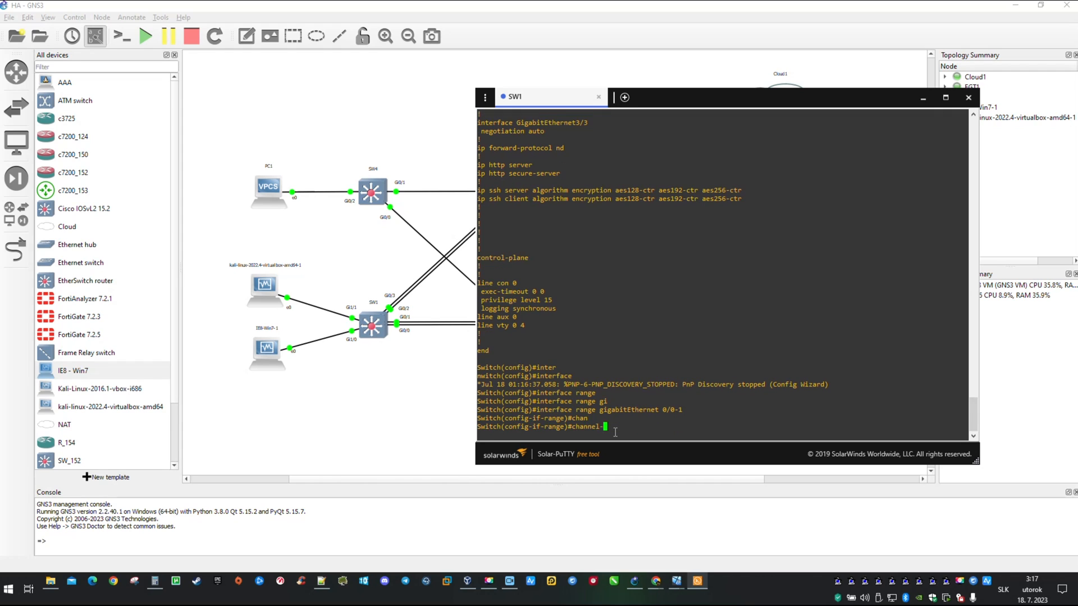
pyautogui.write('gr')
pyautogui.press('Tab')
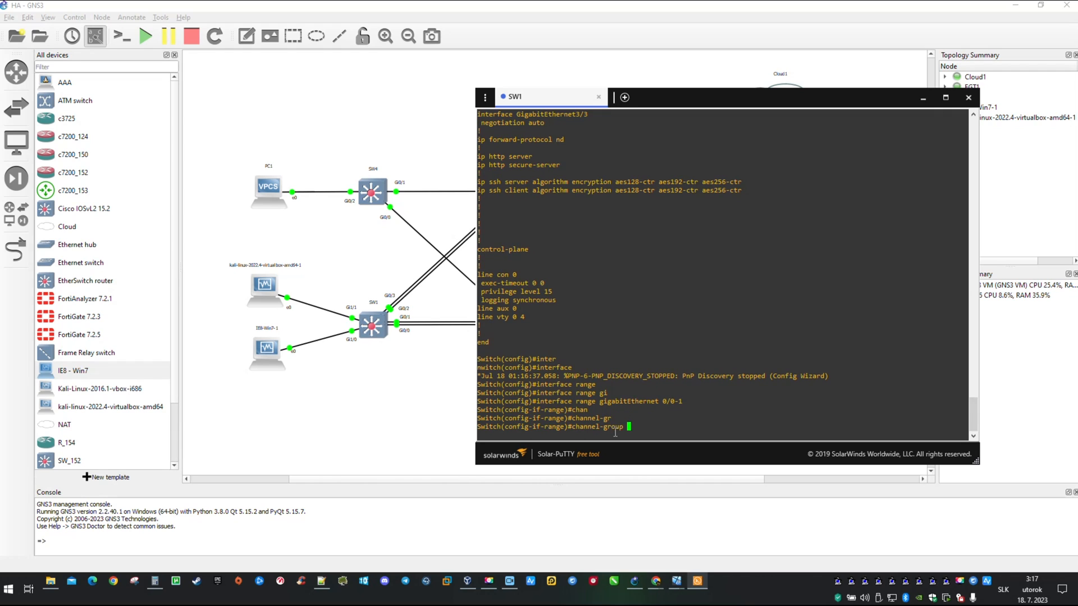
pyautogui.write('1 ')
pyautogui.write('mo')
pyautogui.press('Tab')
pyautogui.write('?')
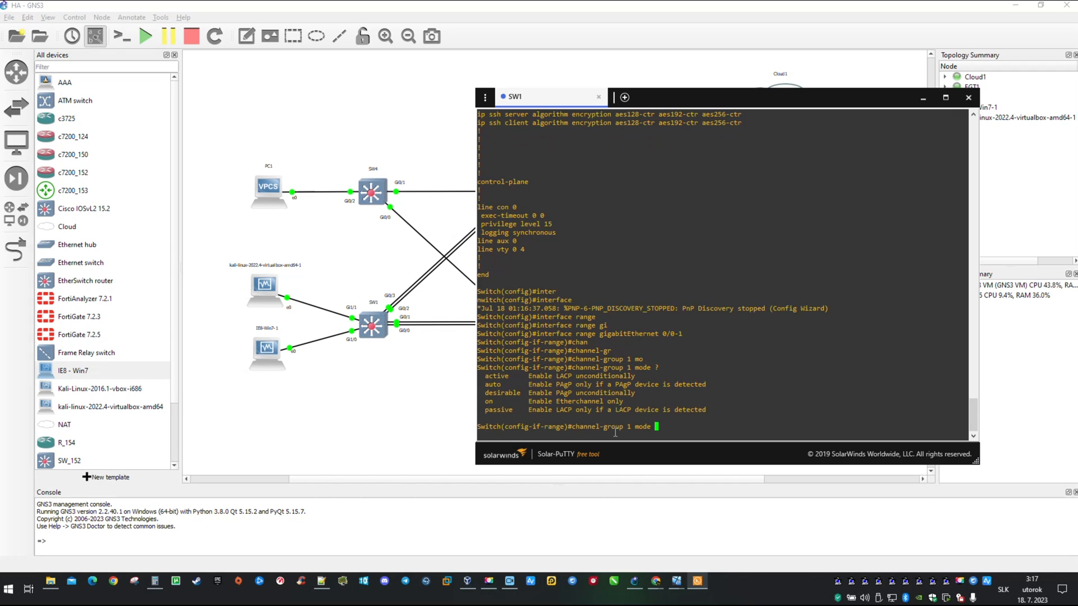
pyautogui.write('ac')
pyautogui.press('Tab')
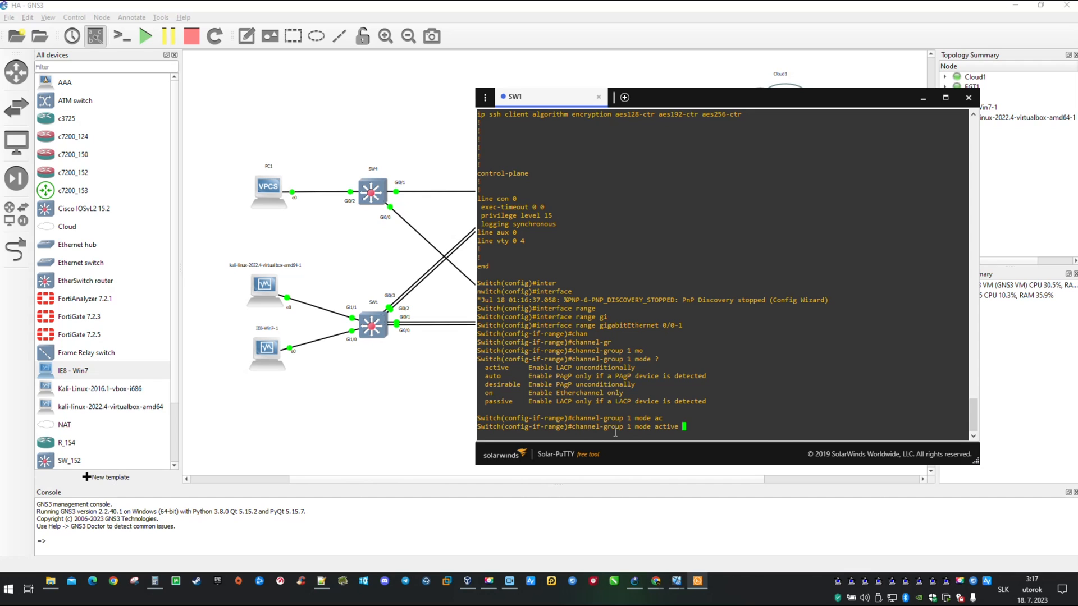
pyautogui.press('Return')
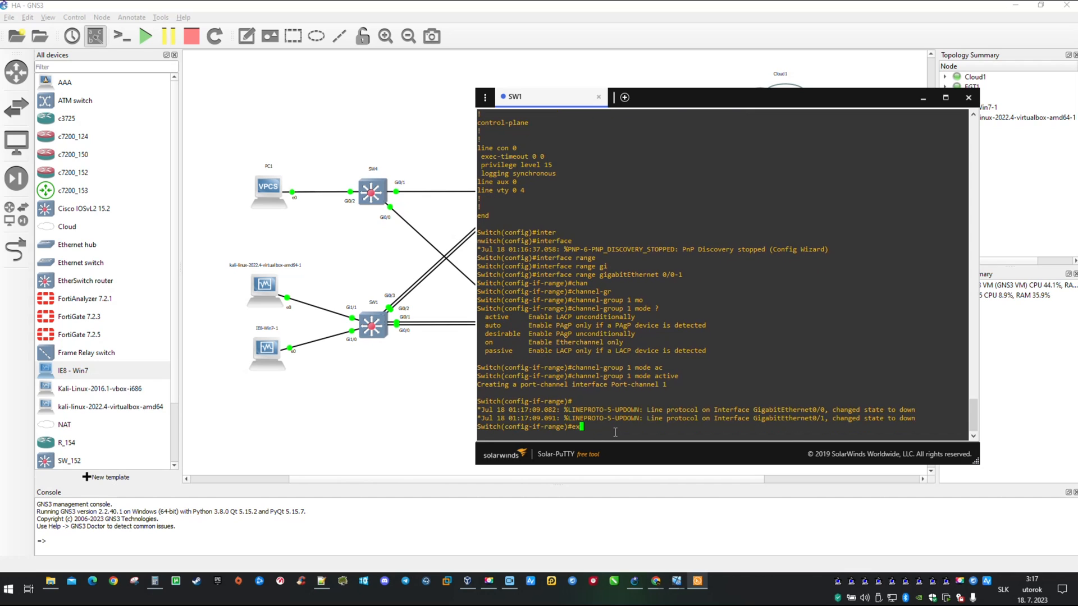
pyautogui.write('exit')
pyautogui.press('Return')
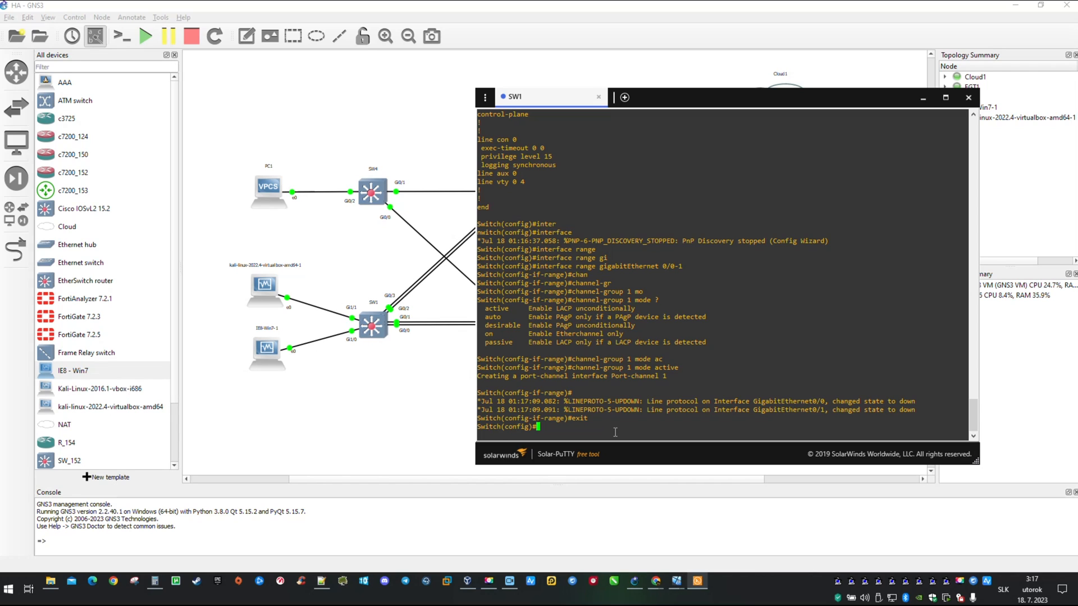
pyautogui.write('inter')
# - Select interface range GigabitEthernet 0/2-3
pyautogui.press('Tab')
pyautogui.write('ra')
pyautogui.press('Tab')
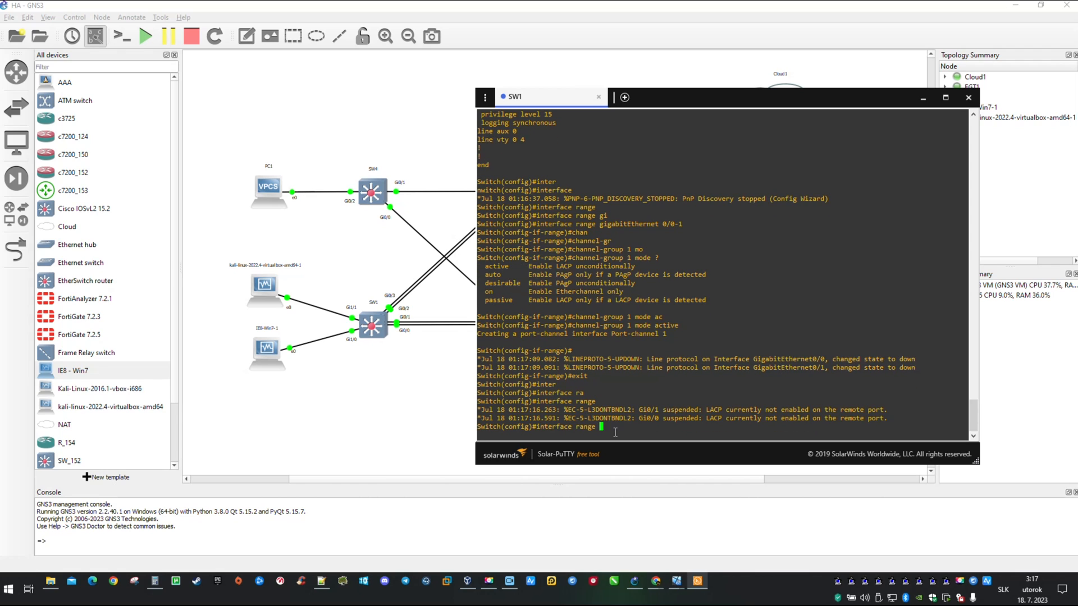
pyautogui.write('gi')
pyautogui.press('Tab')
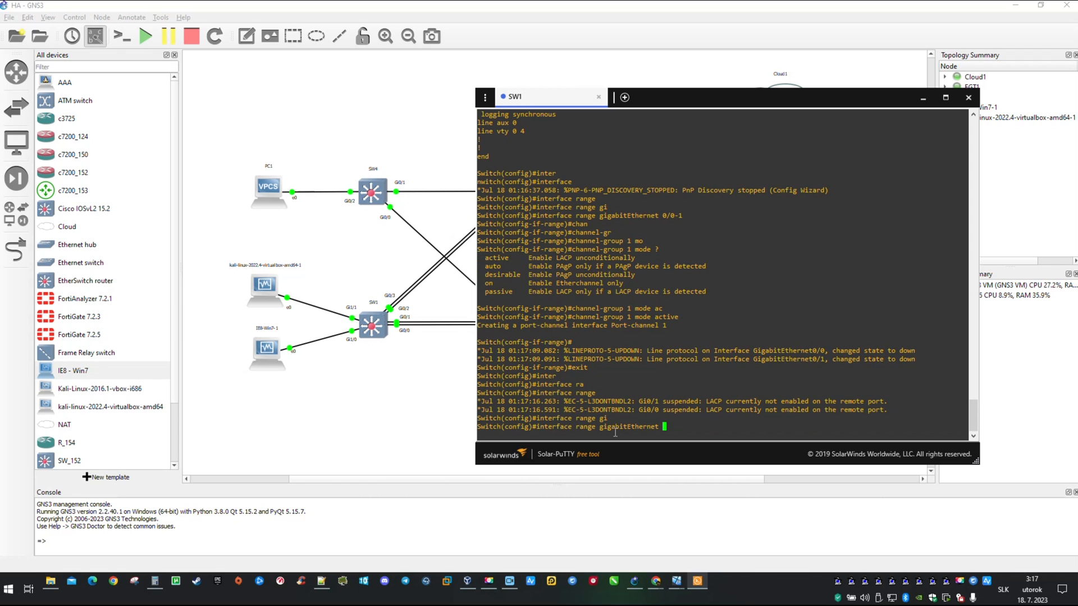
pyautogui.write('0/')
pyautogui.write('2-3')
pyautogui.press('Return')
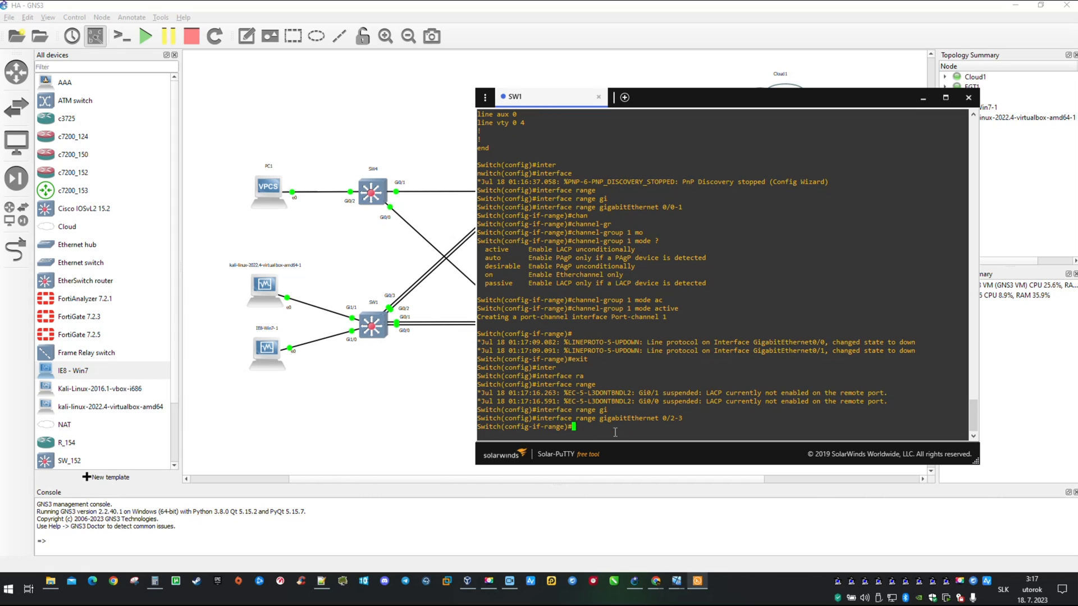
pyautogui.write('chan')
# - Add the ports to channel-group 2 mode active and exit the range
pyautogui.press('Tab')
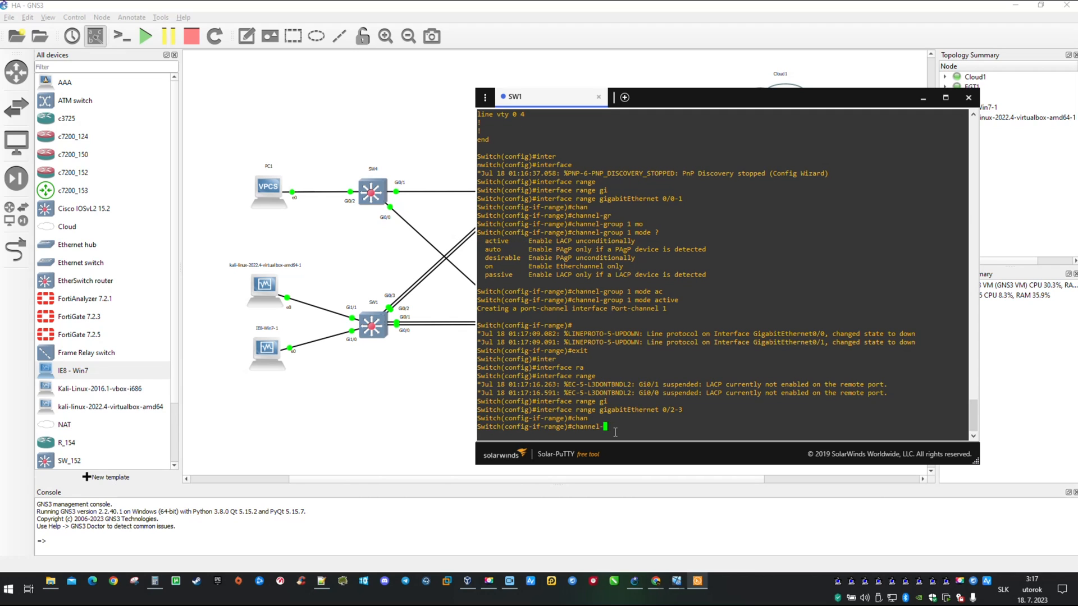
pyautogui.write('gr')
pyautogui.press('Tab')
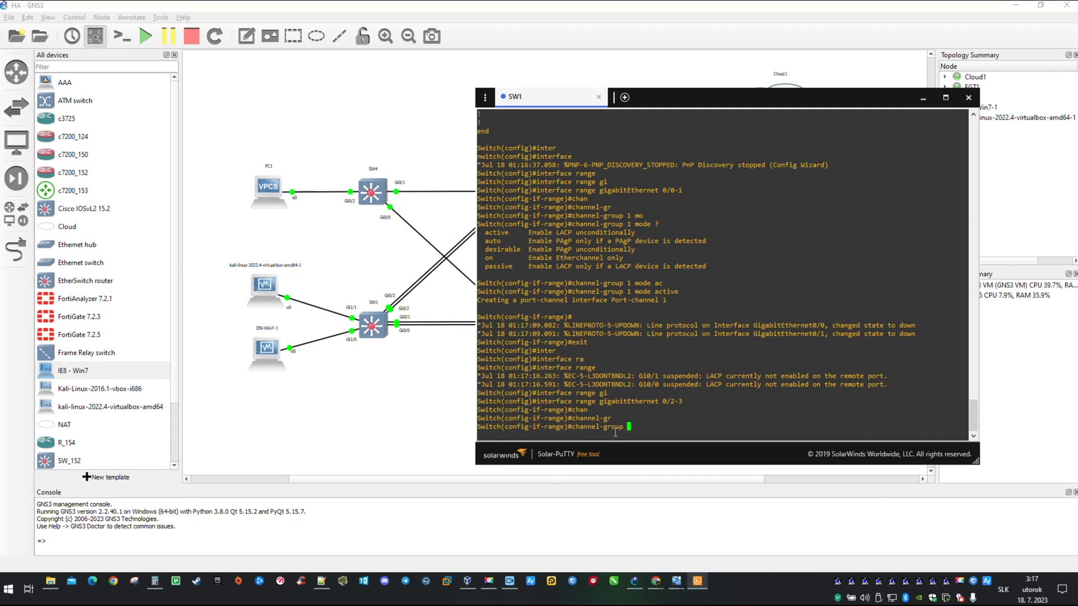
pyautogui.write('2 mode')
pyautogui.press('Tab')
pyautogui.write('?ac')
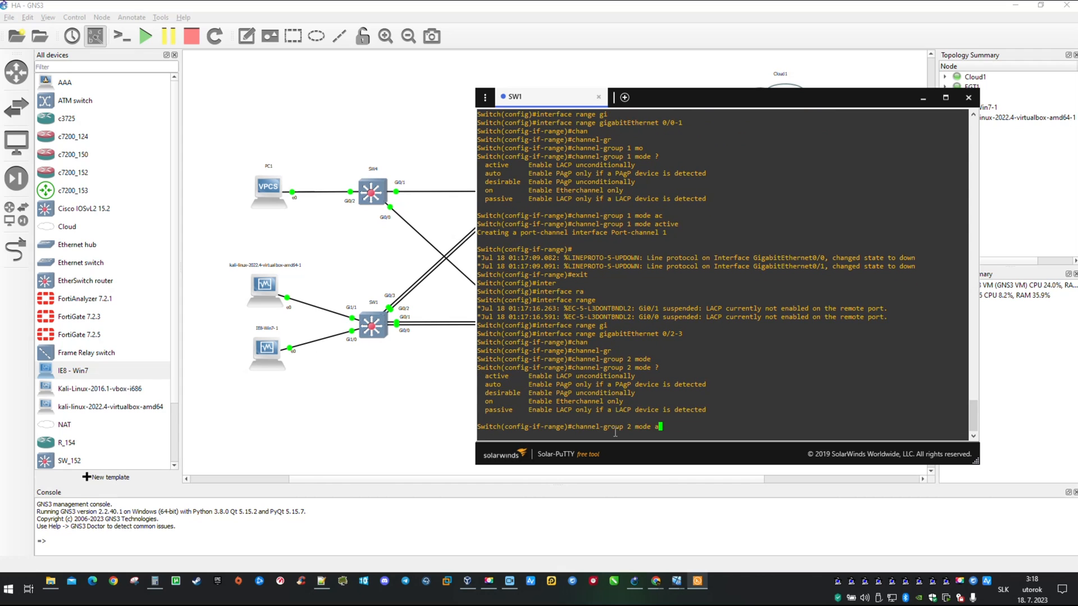
pyautogui.press('Tab')
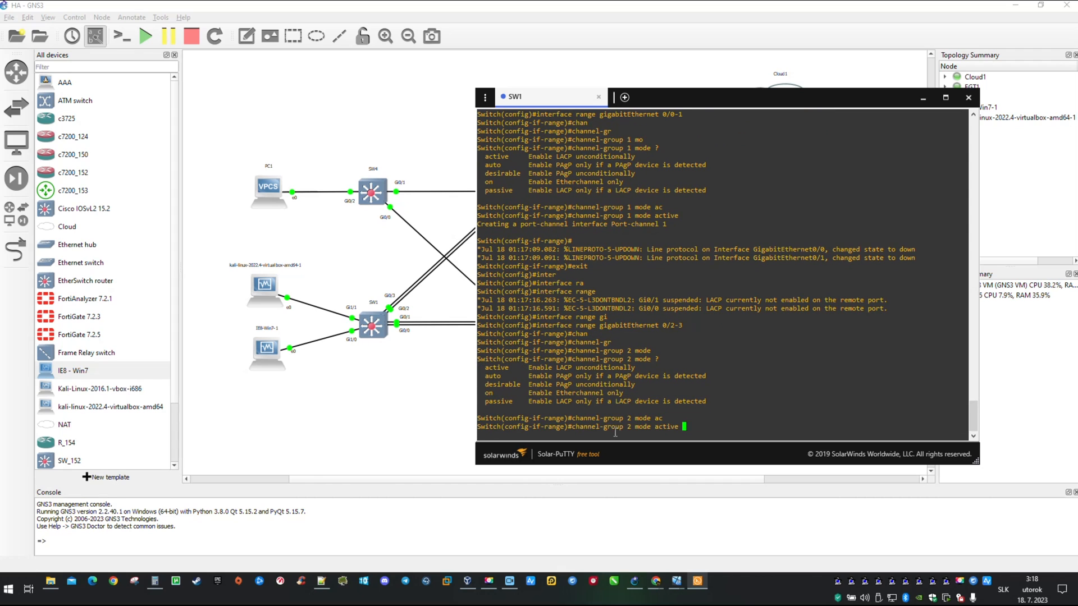
pyautogui.press('Return')
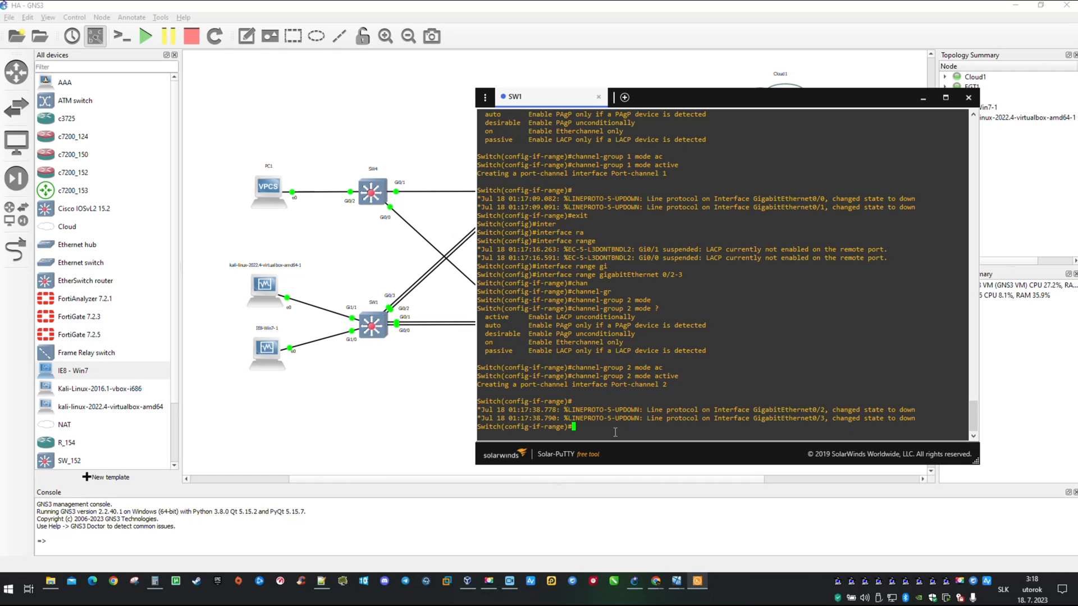
pyautogui.write('exit')
pyautogui.press('Return')
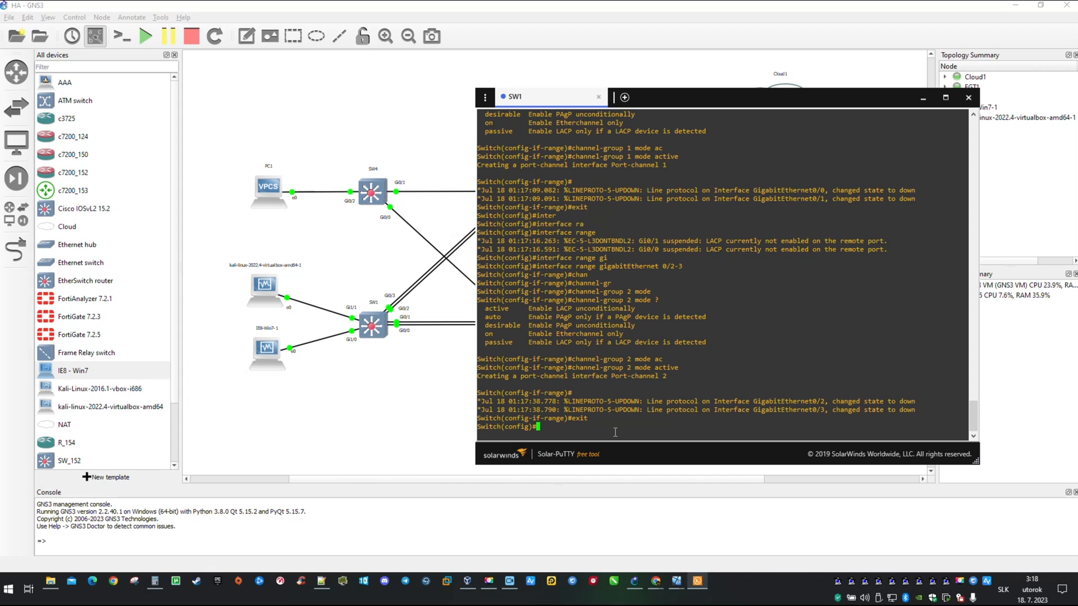
pyautogui.write('inter')
# - Enter interface port-channel 1 on SW1, briefly checking the topology alongside the console
pyautogui.press('Tab')
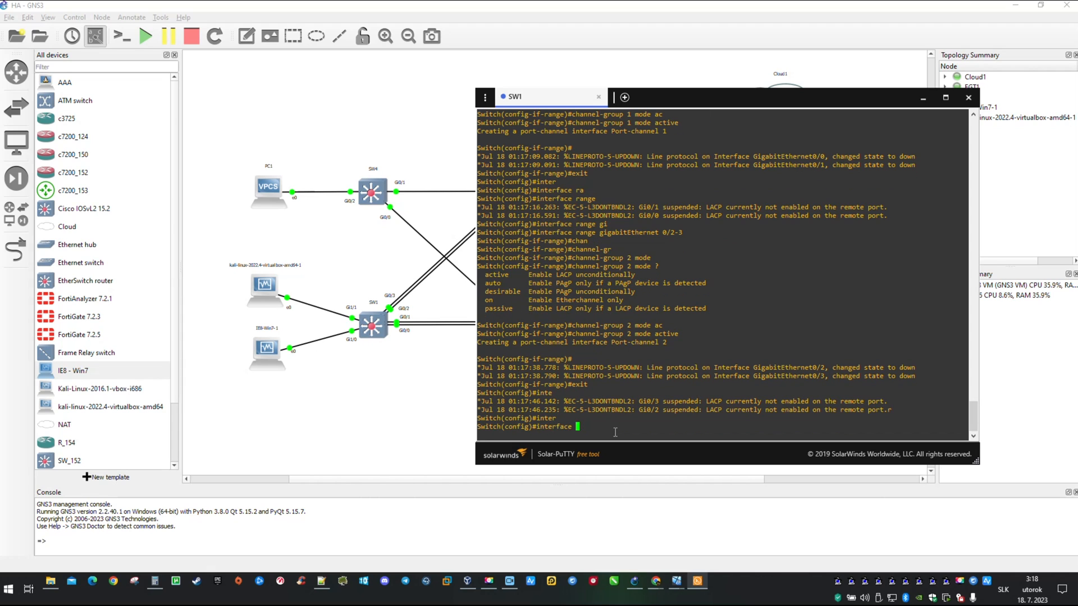
pyautogui.write('por')
pyautogui.press('Tab')
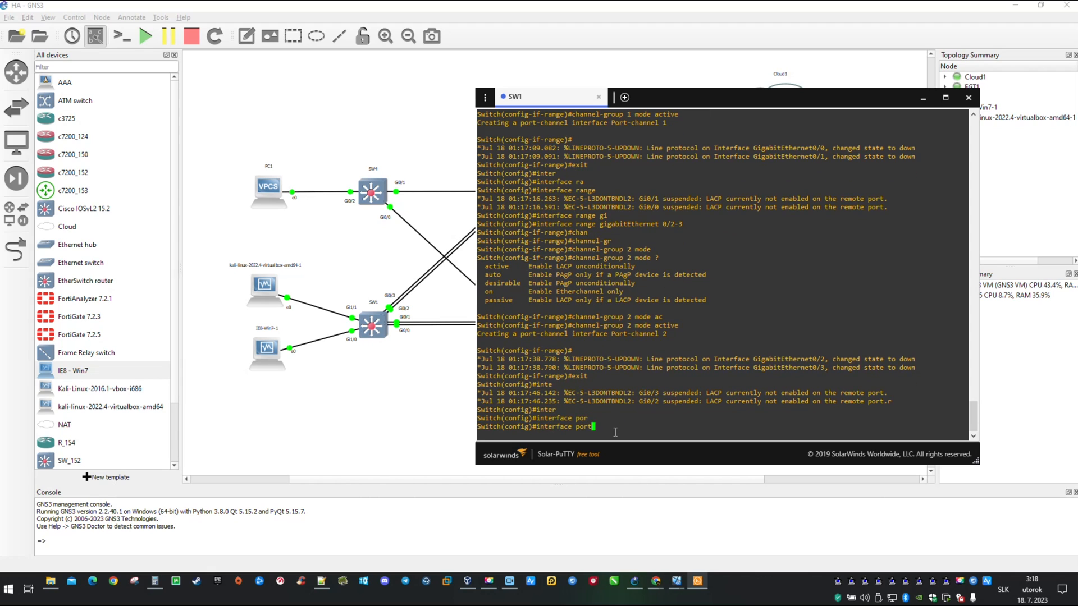
pyautogui.write('-cha')
pyautogui.press('Tab')
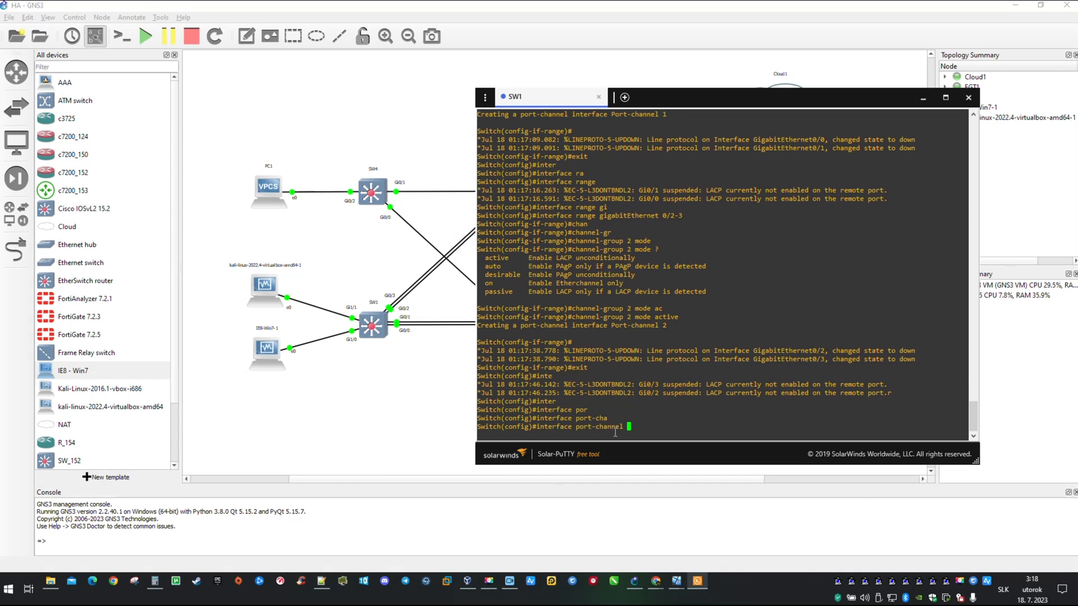
pyautogui.write('1')
pyautogui.press('Return')
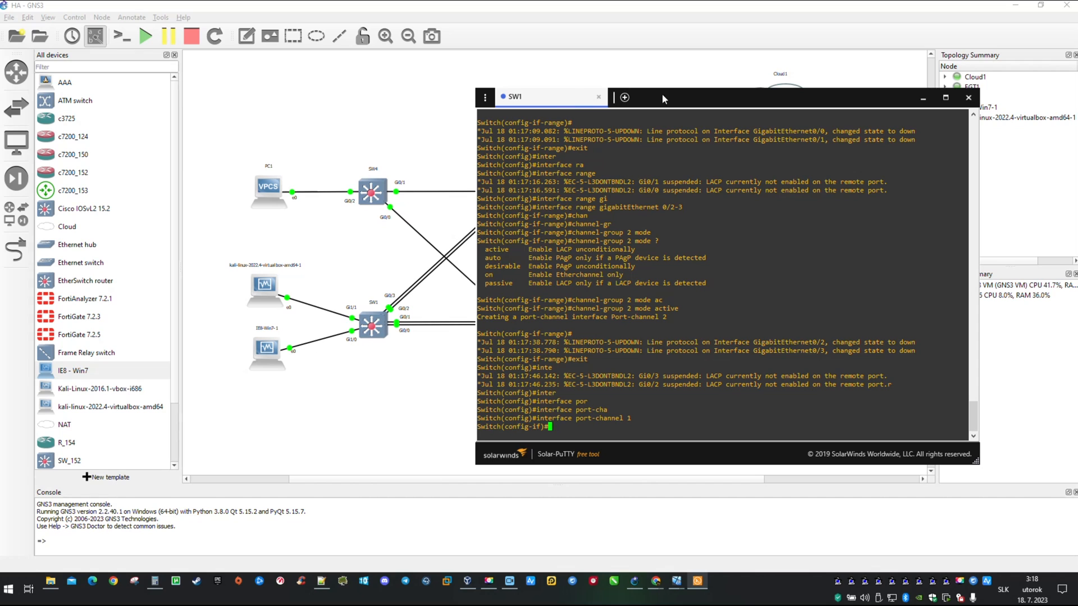
pyautogui.moveTo(662, 98); pyautogui.dragTo(754, 98)
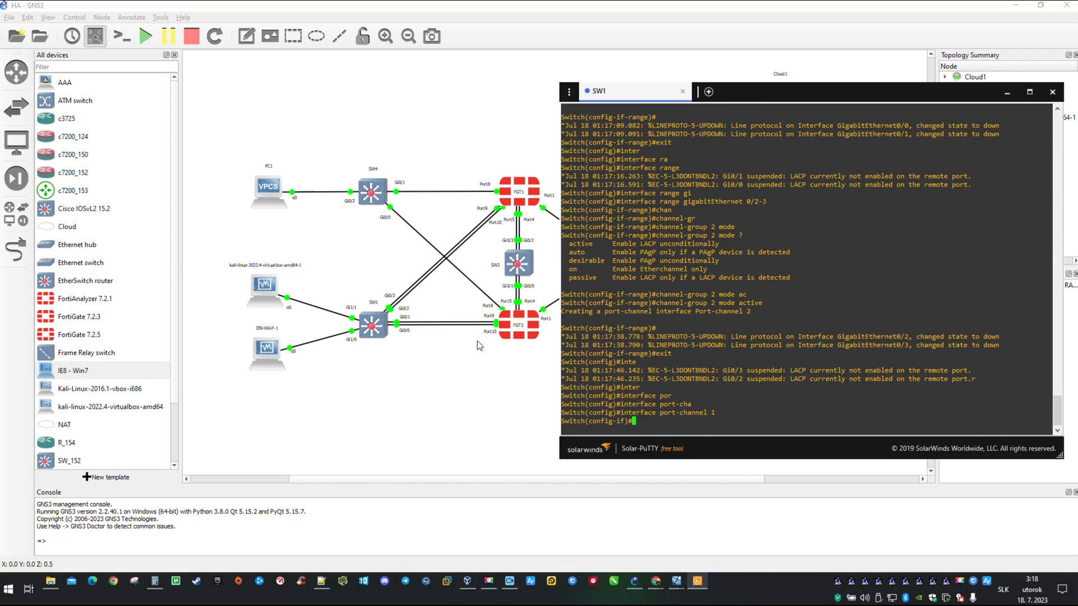
pyautogui.click(477, 342)
pyautogui.moveTo(477, 341); pyautogui.dragTo(396, 312)
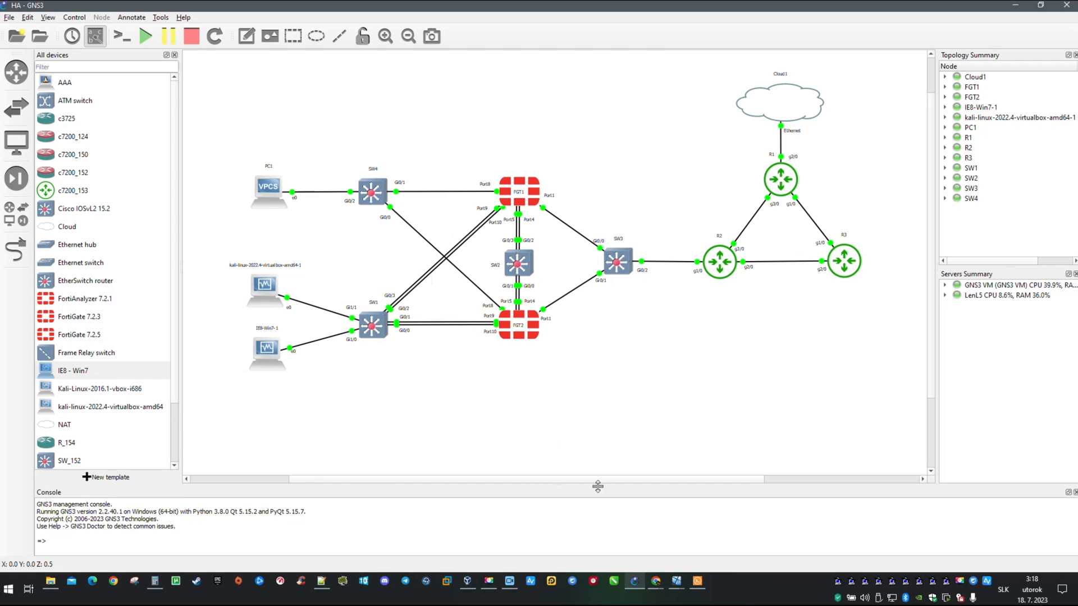
pyautogui.click(698, 581)
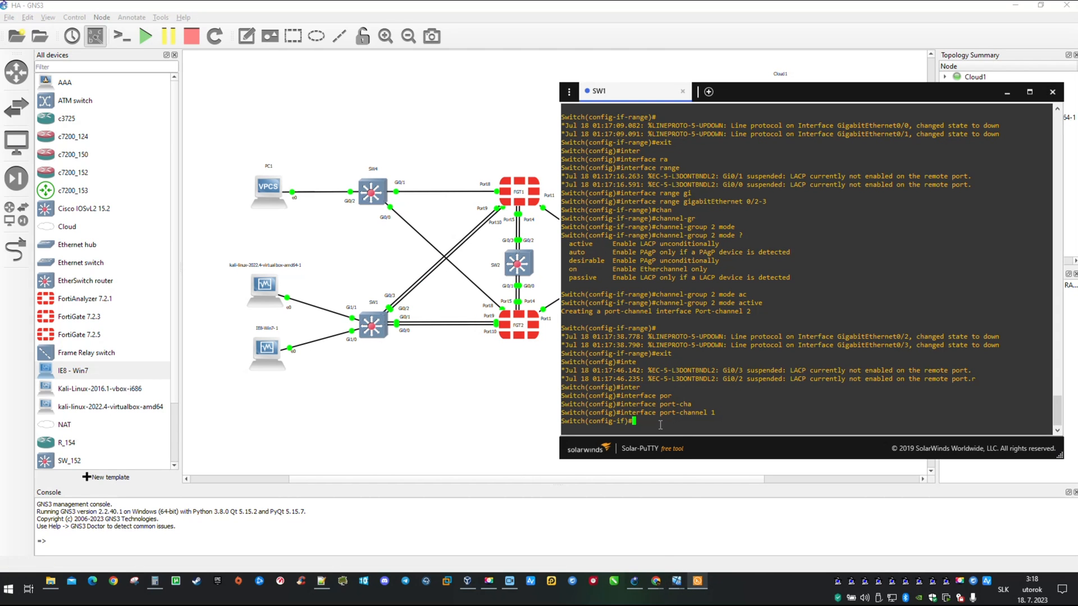
pyautogui.write('swi')
# - Set Port-channel 1 to dot1q encapsulation in trunk mode, then exit to global configuration
pyautogui.press('Tab')
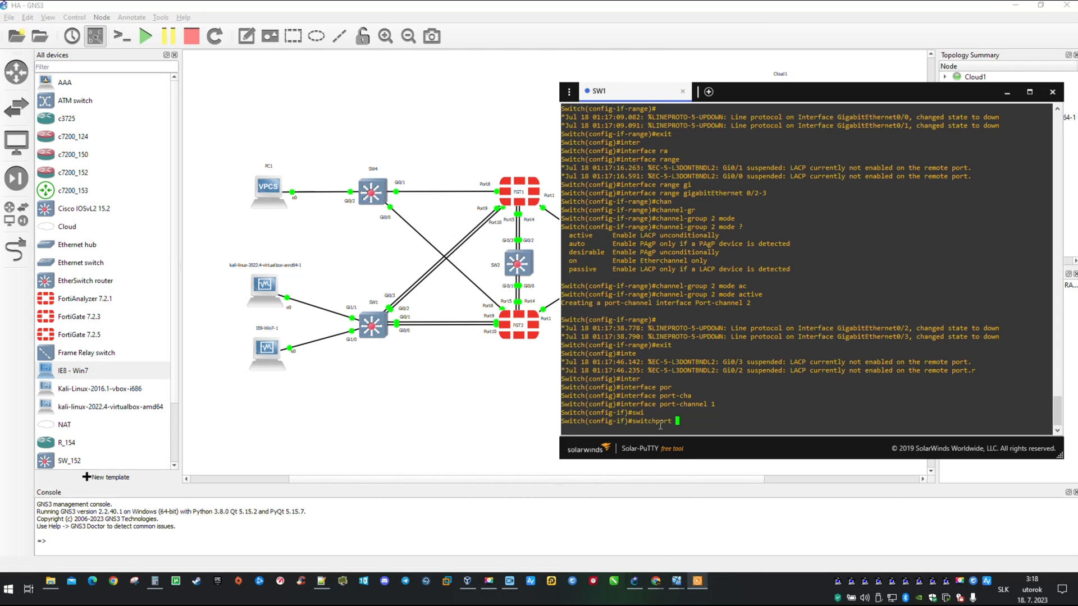
pyautogui.write('tru')
pyautogui.press('Tab')
pyautogui.write('en')
pyautogui.press('Tab')
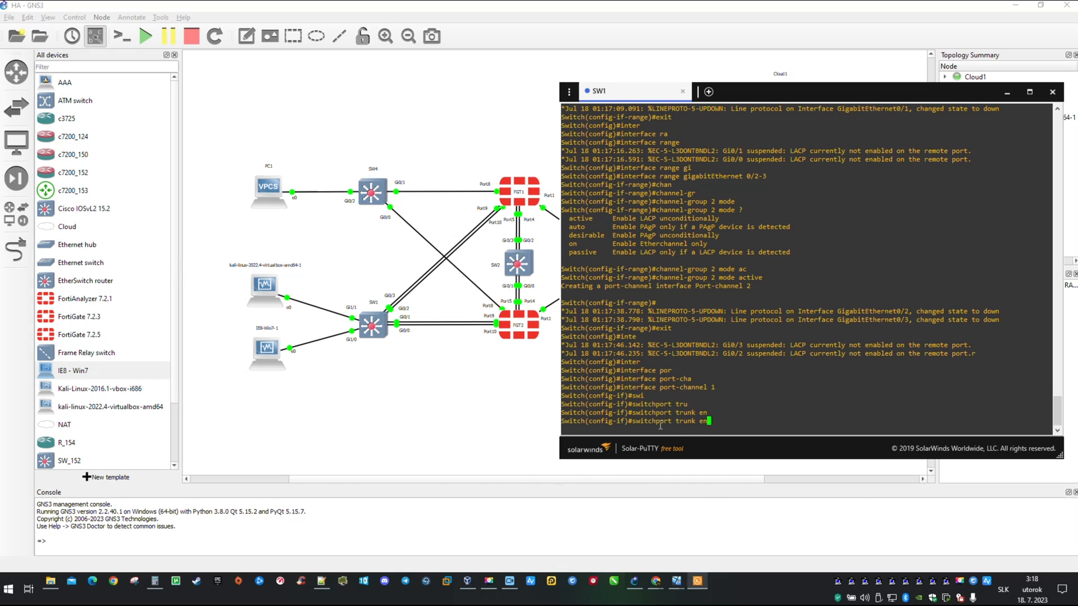
pyautogui.write('do')
pyautogui.press('Tab')
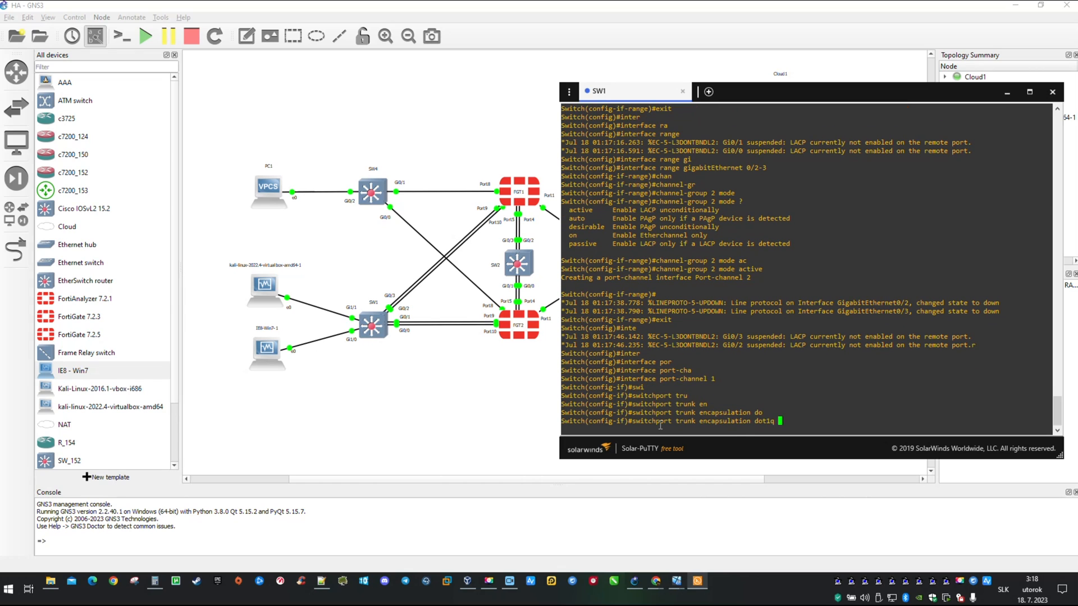
pyautogui.press('Return')
pyautogui.write('swi')
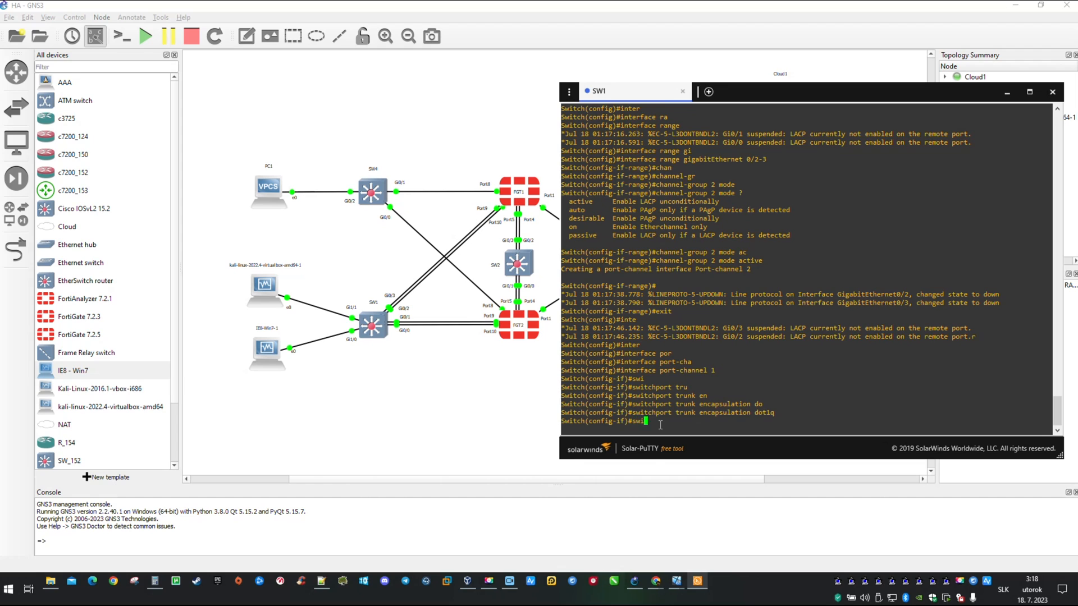
pyautogui.press('Tab')
pyautogui.write('mo')
pyautogui.press('Tab')
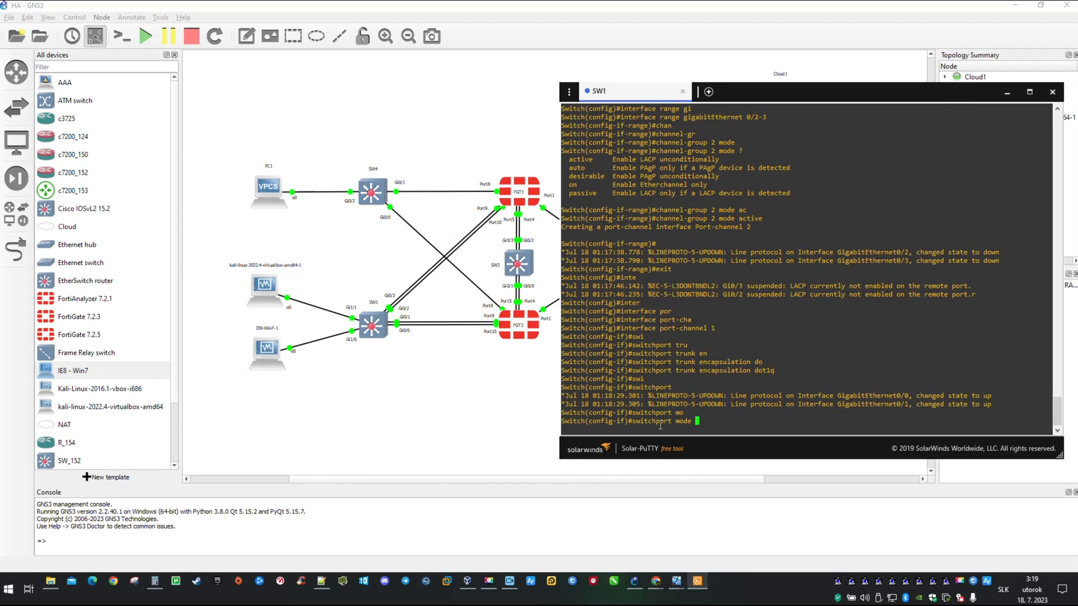
pyautogui.write('tru')
pyautogui.press('Tab')
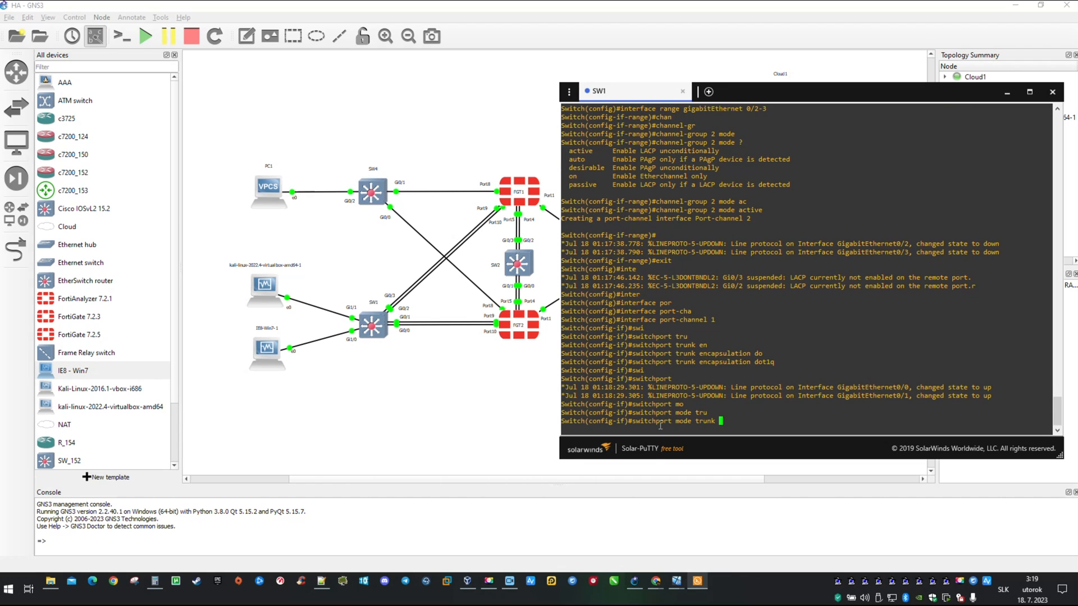
pyautogui.press('Return')
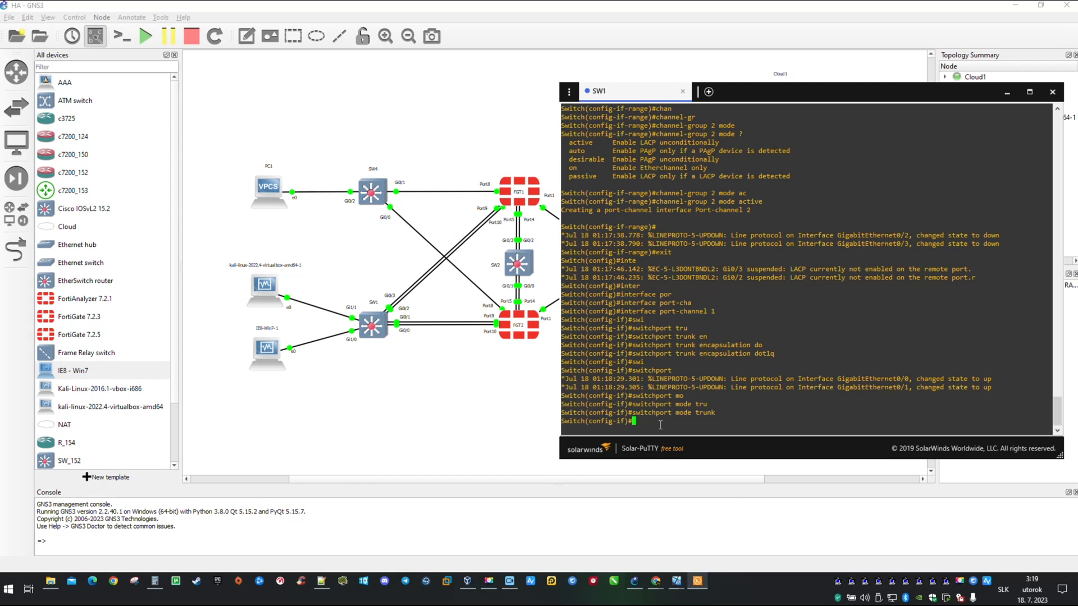
pyautogui.write('exit')
pyautogui.press('Return')
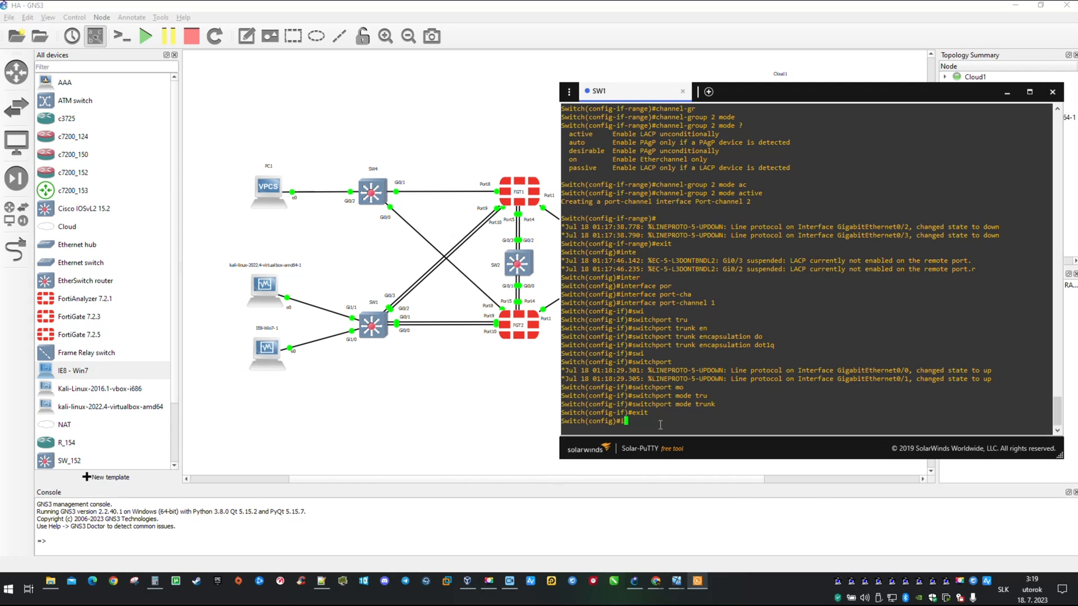
pyautogui.write('nter')
# - Enter interface port-channel 2 on SW1 and set its trunk encapsulation to dot1q
pyautogui.press('Tab')
pyautogui.write('por')
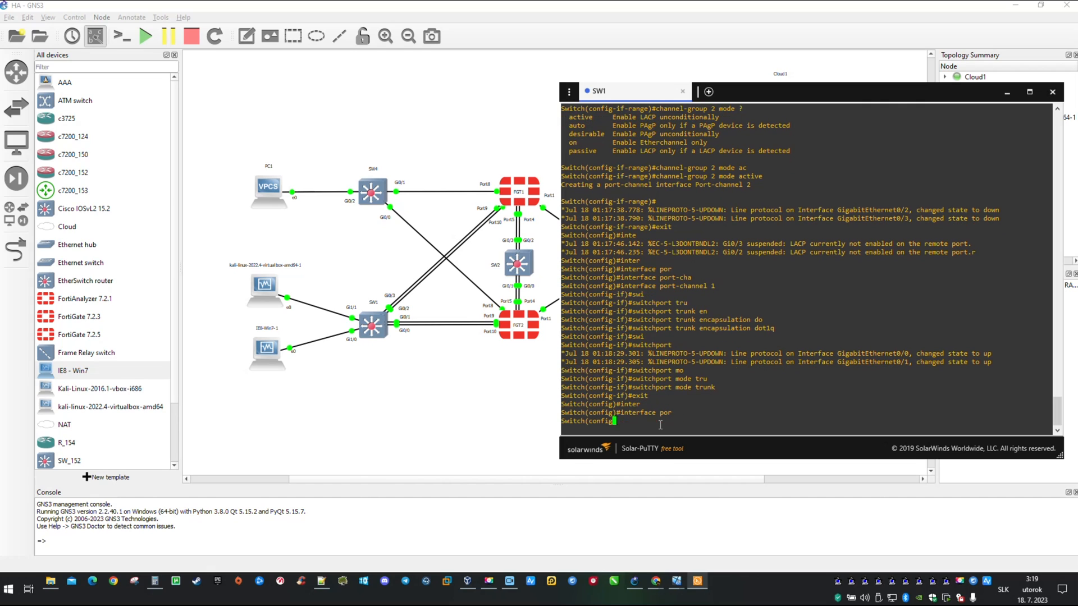
pyautogui.press('Tab')
pyautogui.write('-ch')
pyautogui.press('Tab')
pyautogui.write('2')
pyautogui.press('Return')
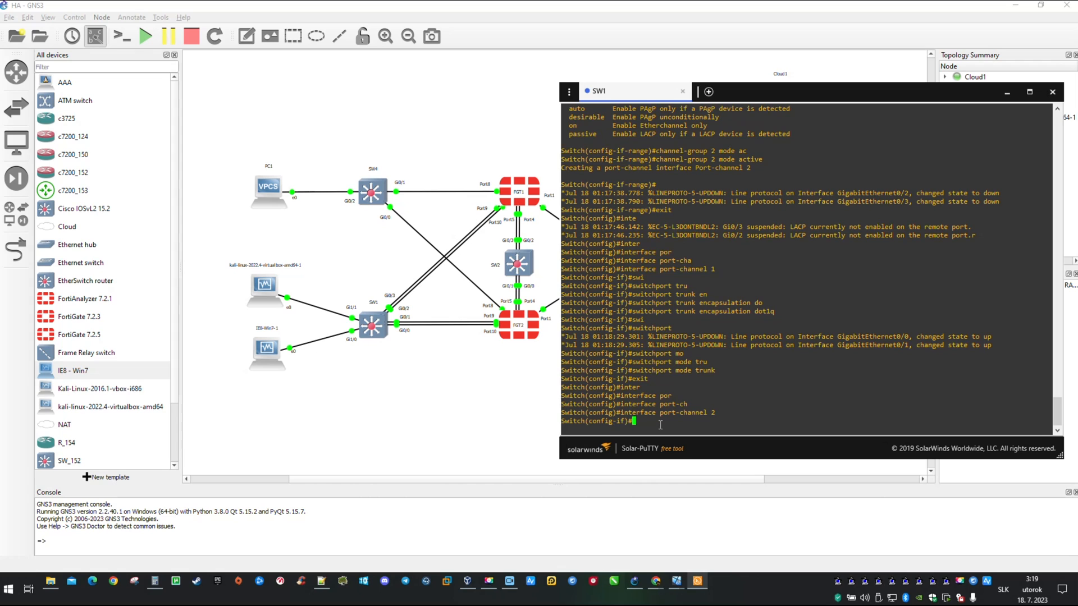
pyautogui.write('swi')
pyautogui.press('Tab')
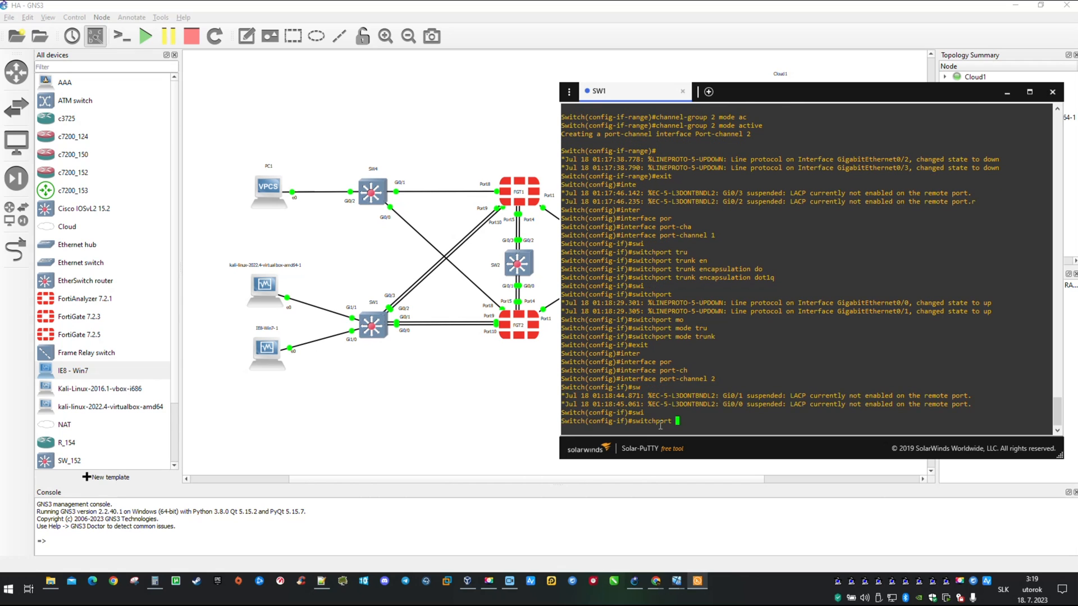
pyautogui.write('tru')
pyautogui.press('Tab')
pyautogui.write('en')
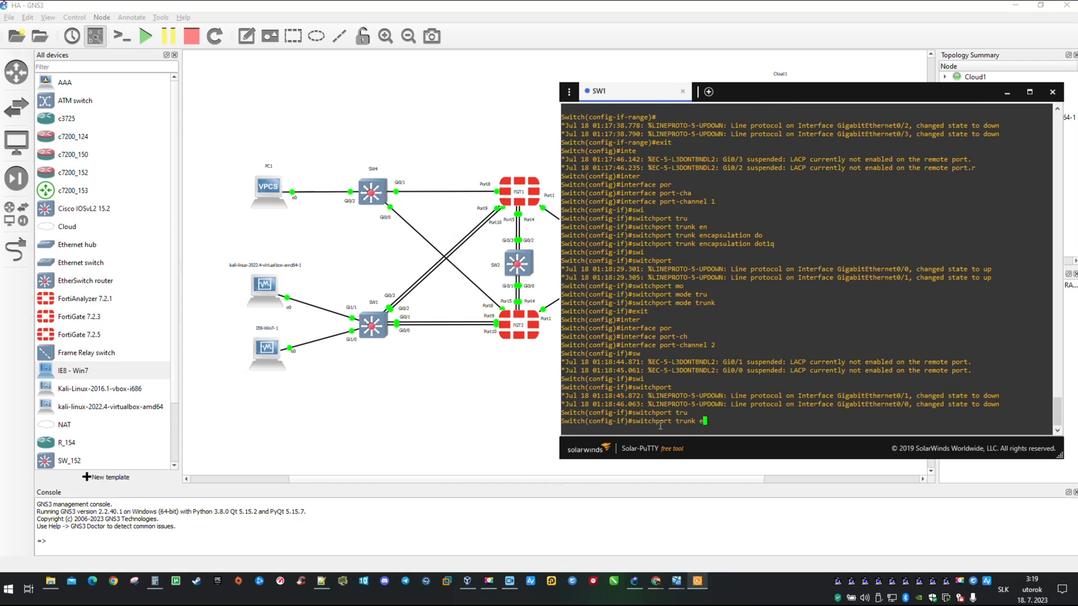
pyautogui.press('Tab')
pyautogui.write('do')
pyautogui.press('Tab')
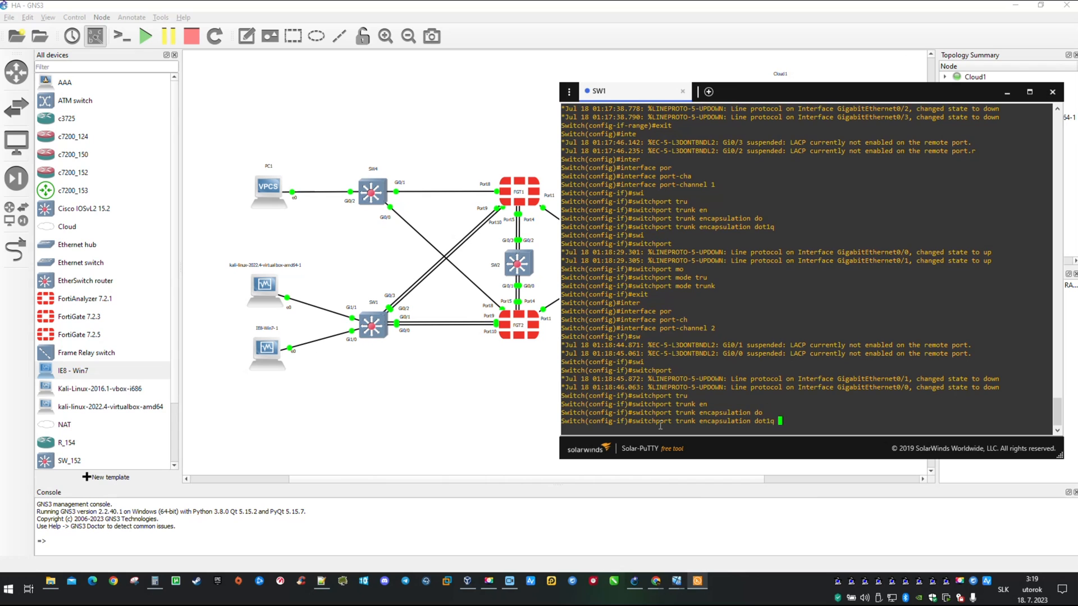
pyautogui.press('Return')
pyautogui.write('swi')
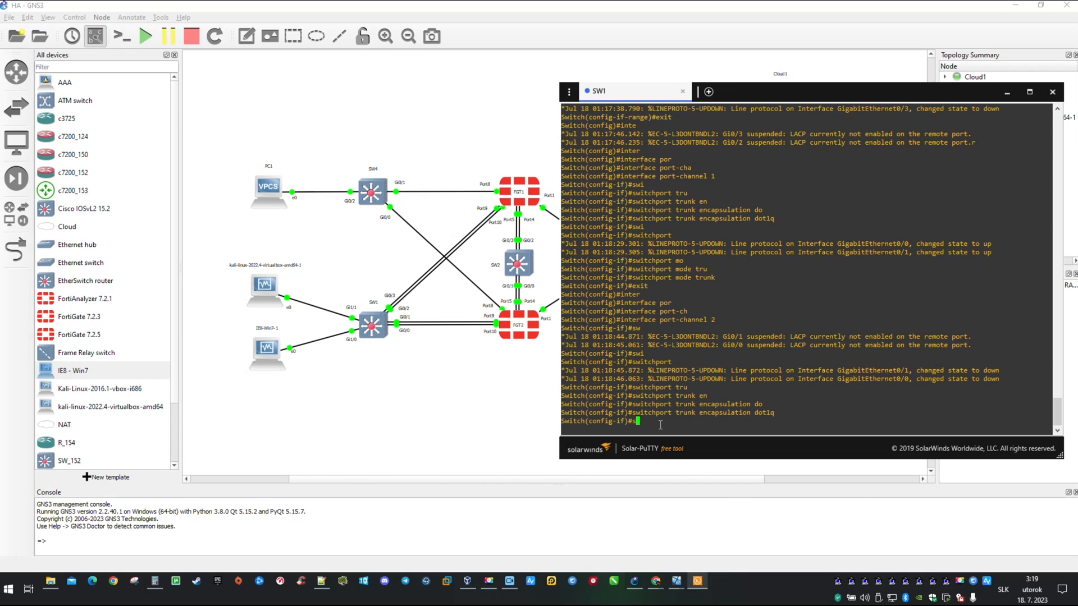
# - Set Port-channel 2 to switchport mode trunk and exit to global configuration
pyautogui.press('Tab')
pyautogui.write('mo')
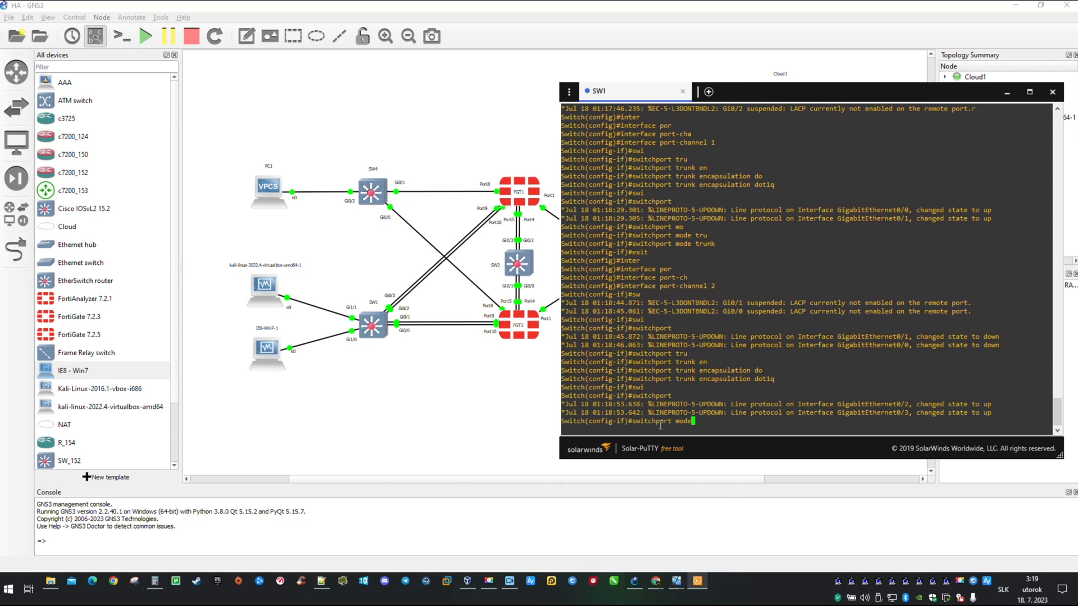
pyautogui.press('Tab')
pyautogui.write('tru')
pyautogui.press('Tab')
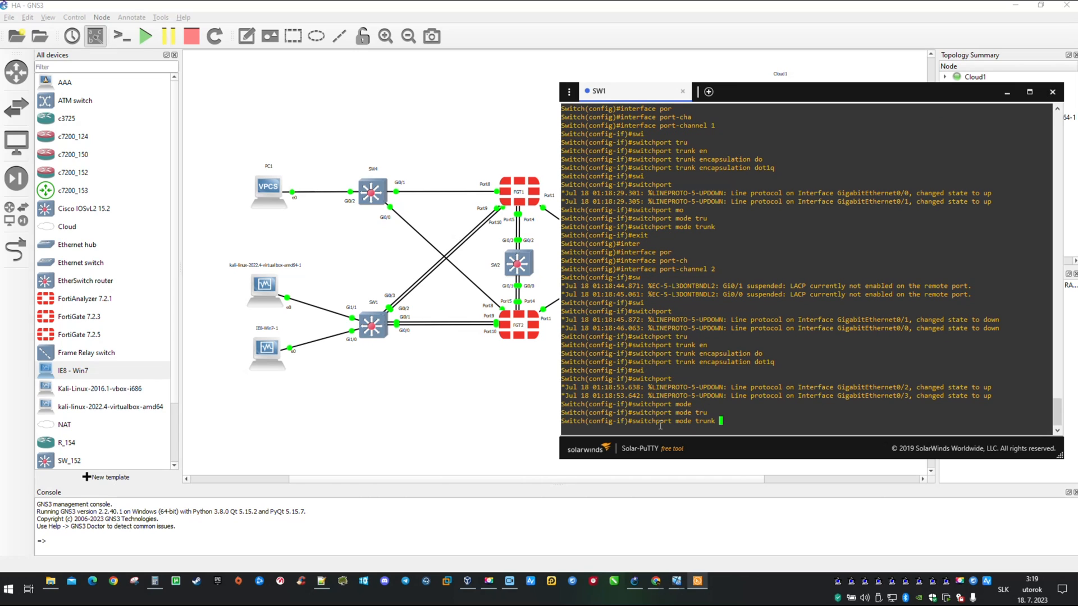
pyautogui.press('Return')
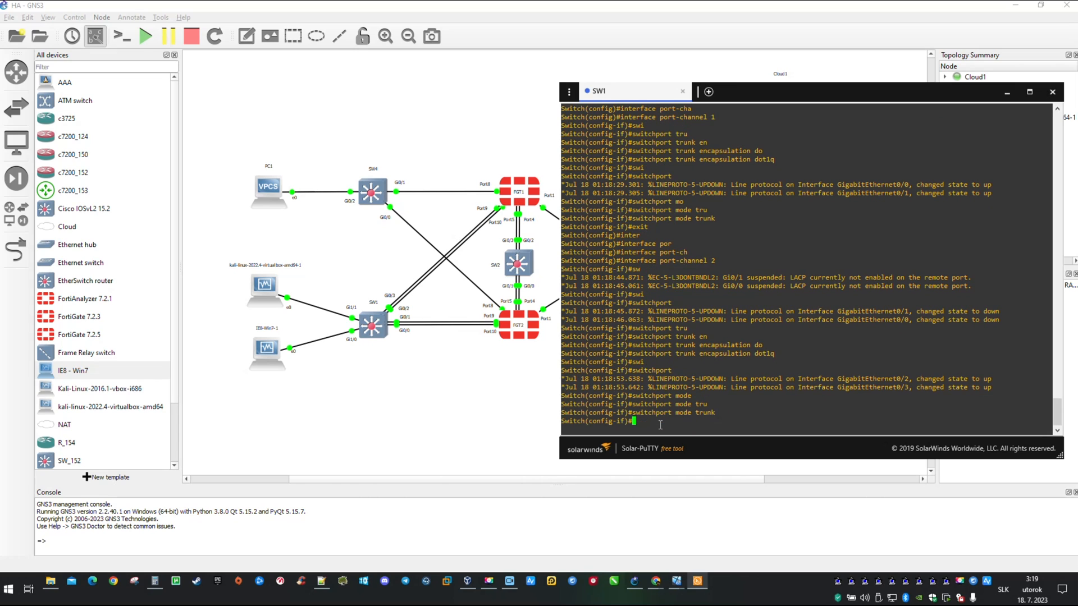
pyautogui.write('exit')
pyautogui.press('Return')
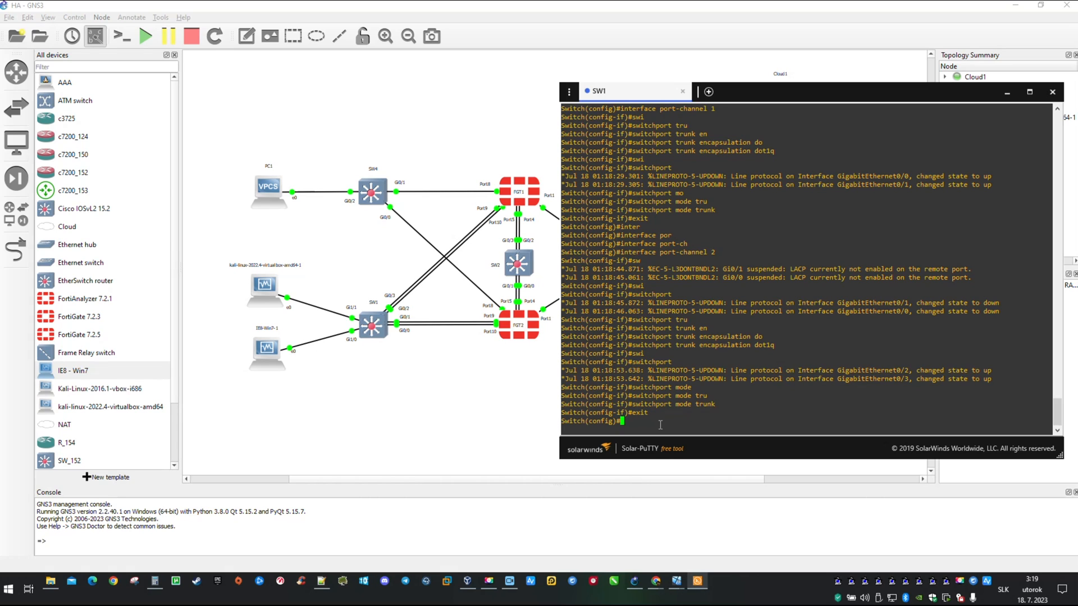
pyautogui.write('inter')
# - On interface vlan 10, assign ip address 172.16.10.10 255.255.255.0 and apply no shutdown
pyautogui.press('Tab')
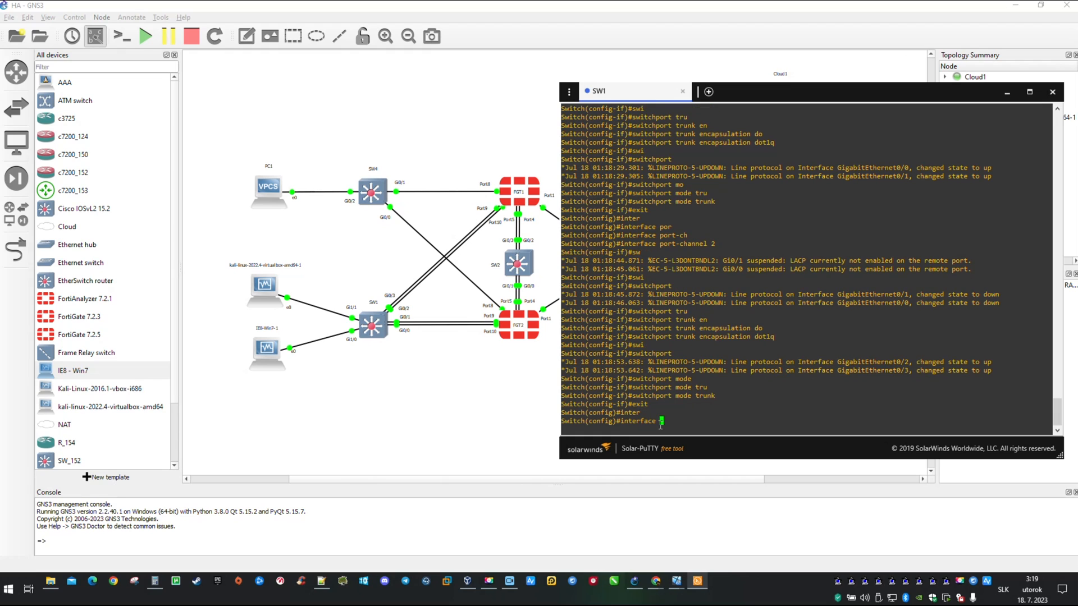
pyautogui.write('vla')
pyautogui.press('Tab')
pyautogui.write('10')
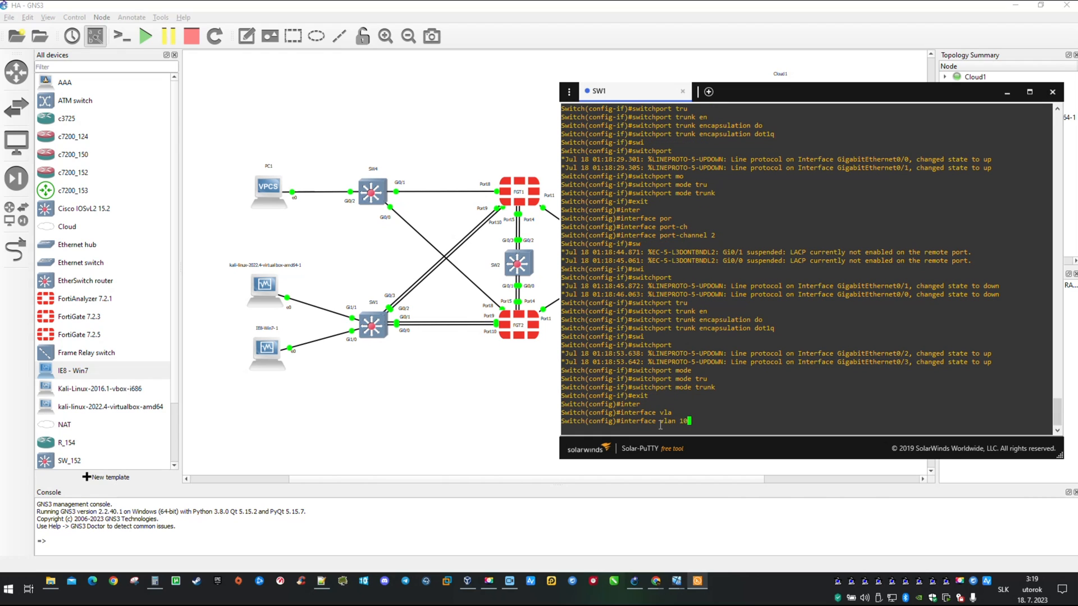
pyautogui.press('Return')
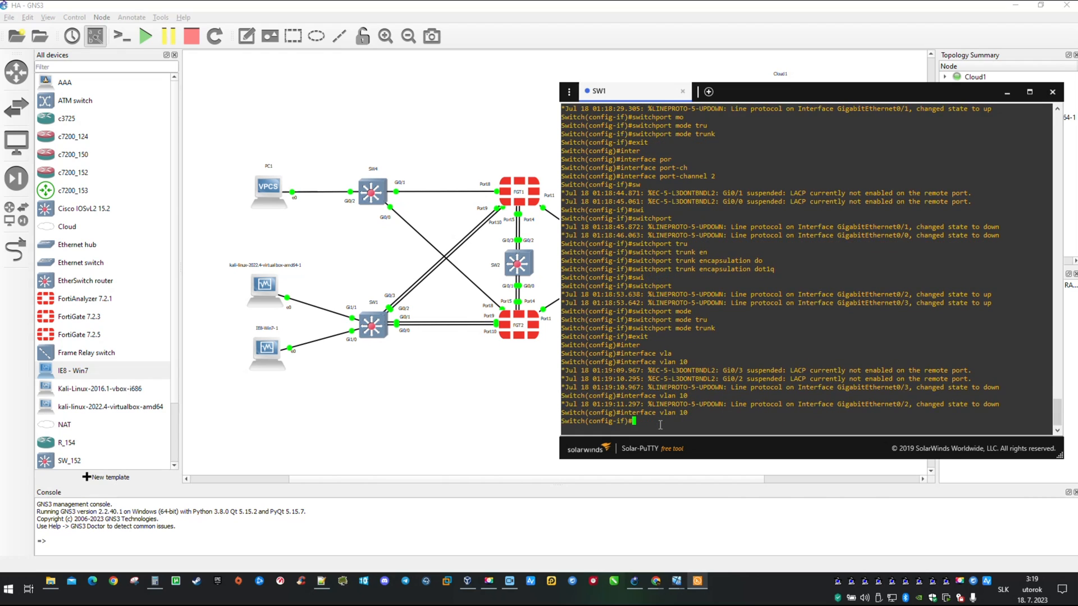
pyautogui.press('Return')
pyautogui.write('ip add')
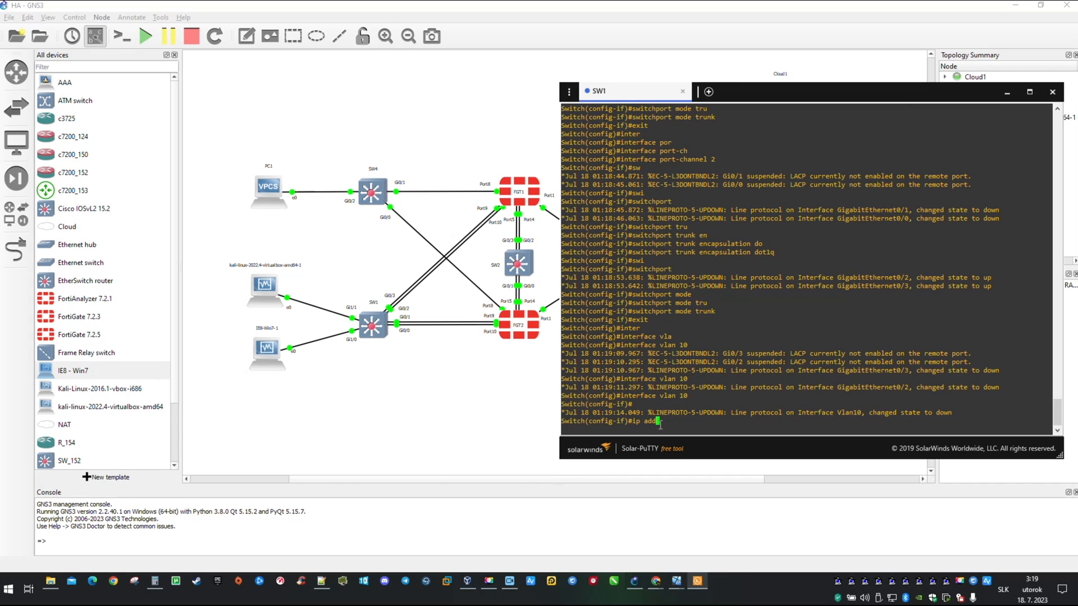
pyautogui.press('Tab')
pyautogui.write('172')
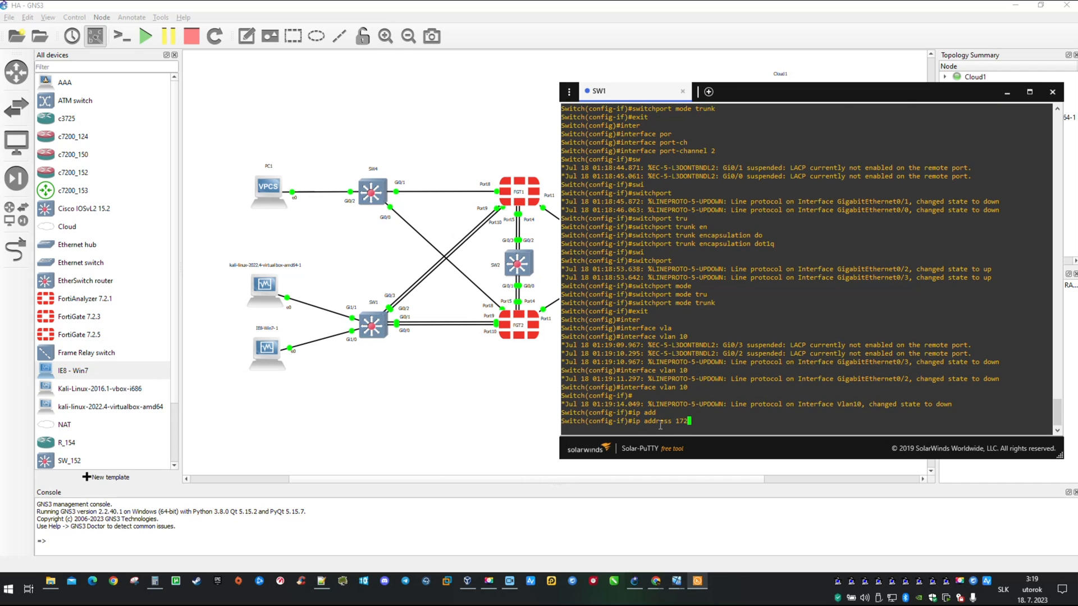
pyautogui.write('.16.10.10 255.255.255')
pyautogui.write('.0')
pyautogui.press('Return')
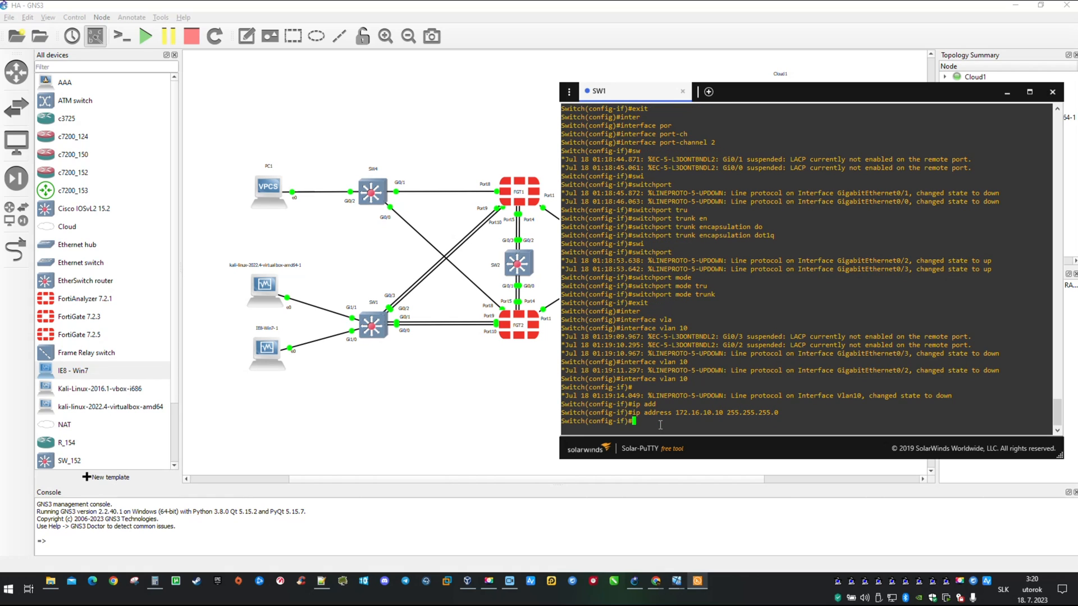
pyautogui.write('no shu')
pyautogui.press('Tab')
pyautogui.press('Return')
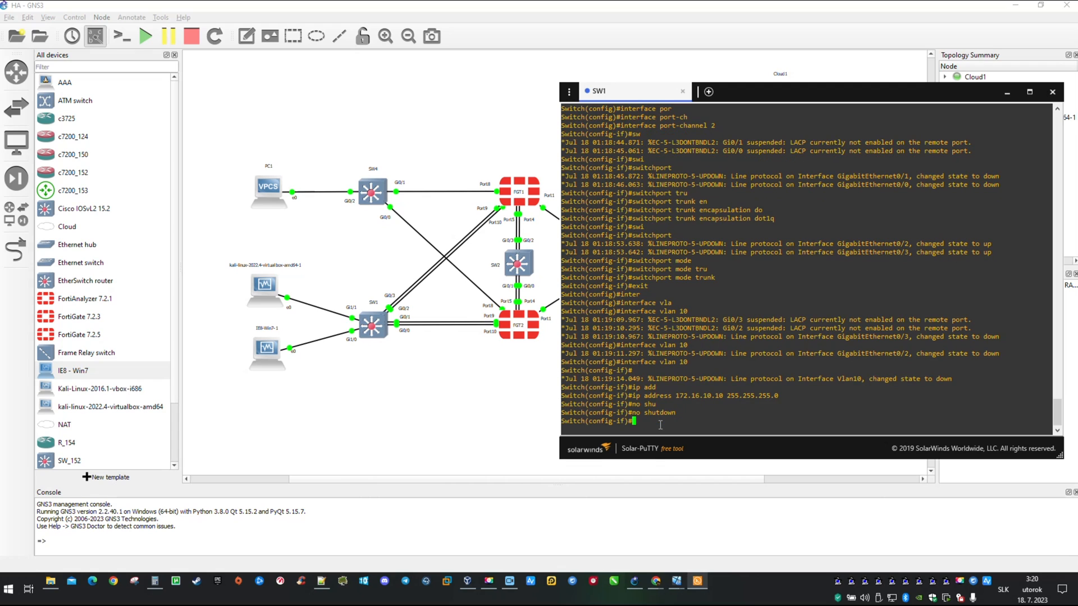
pyautogui.write('do show')
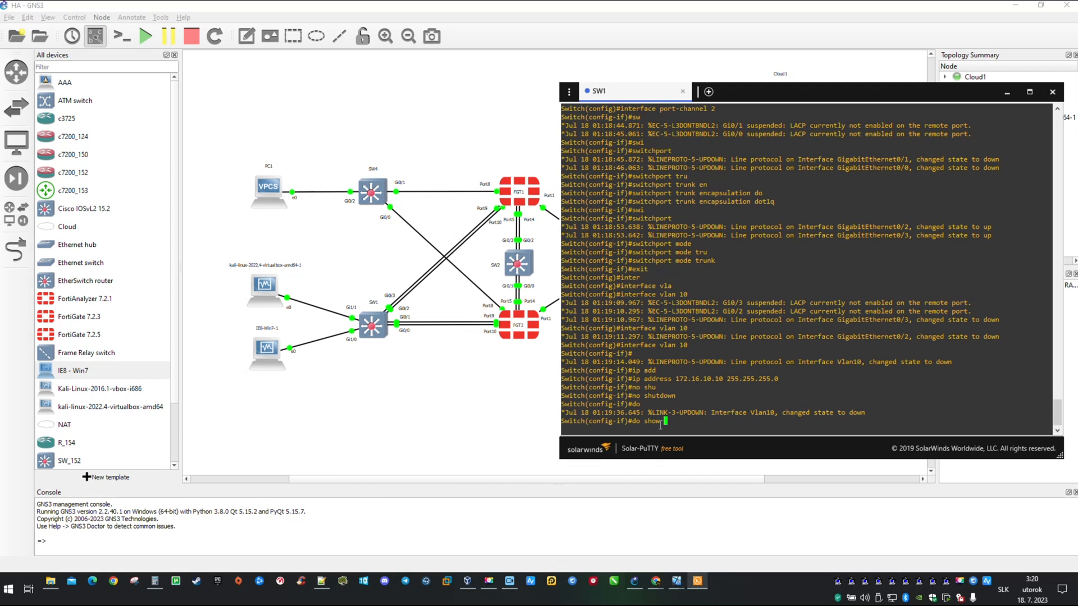
pyautogui.write(' ip int b')
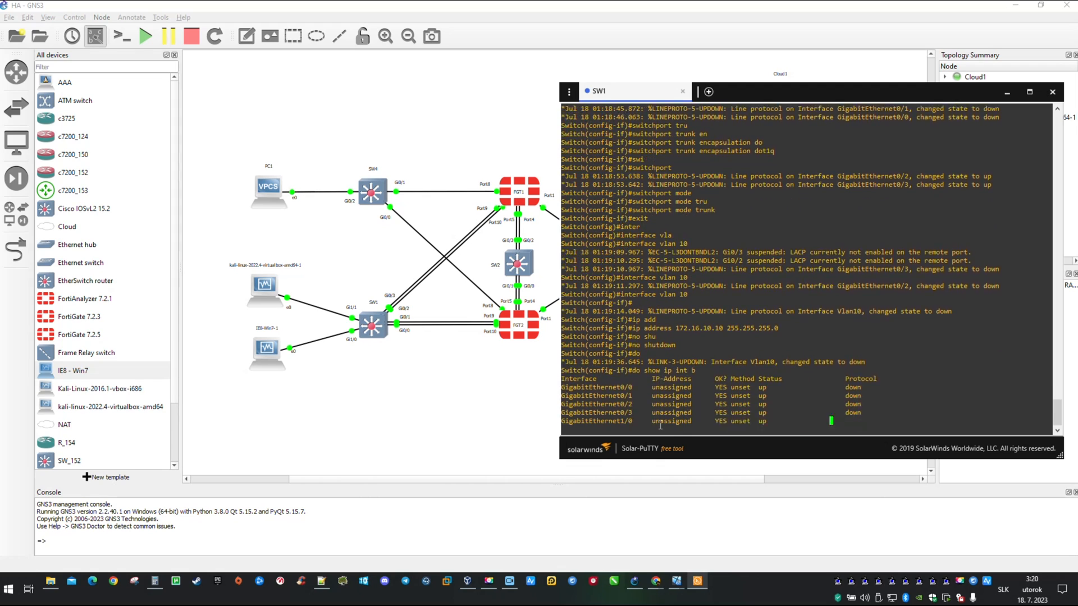
# - Run 'do show ip int b' to confirm Vlan10 at 172.16.10.10, then exit interface configuration
pyautogui.press('Return')
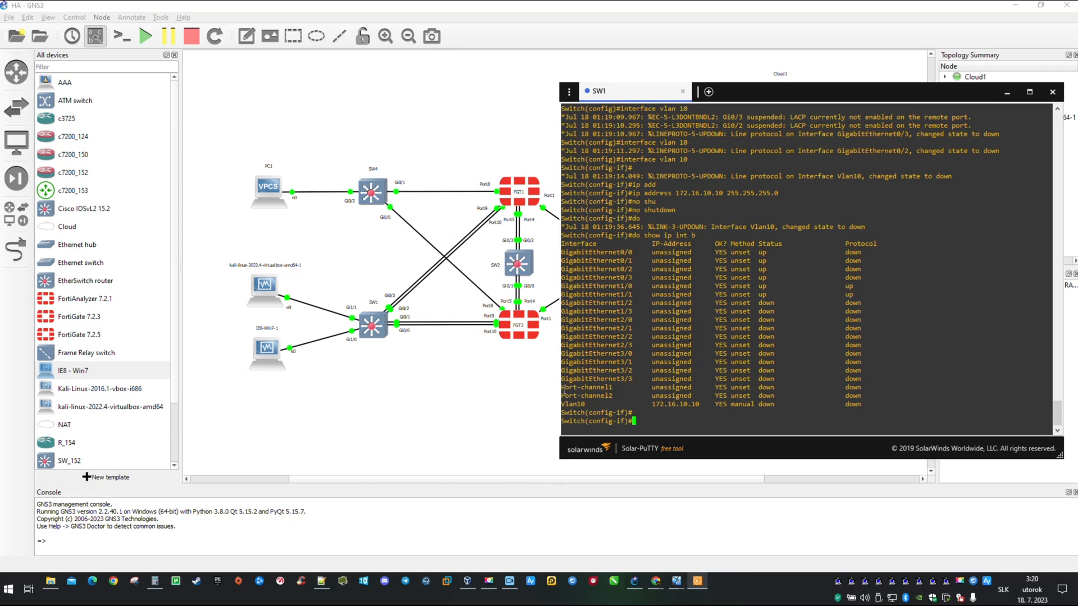
pyautogui.moveTo(564, 387); pyautogui.dragTo(875, 408)
pyautogui.click(663, 426)
pyautogui.write('exit')
pyautogui.press('Return')
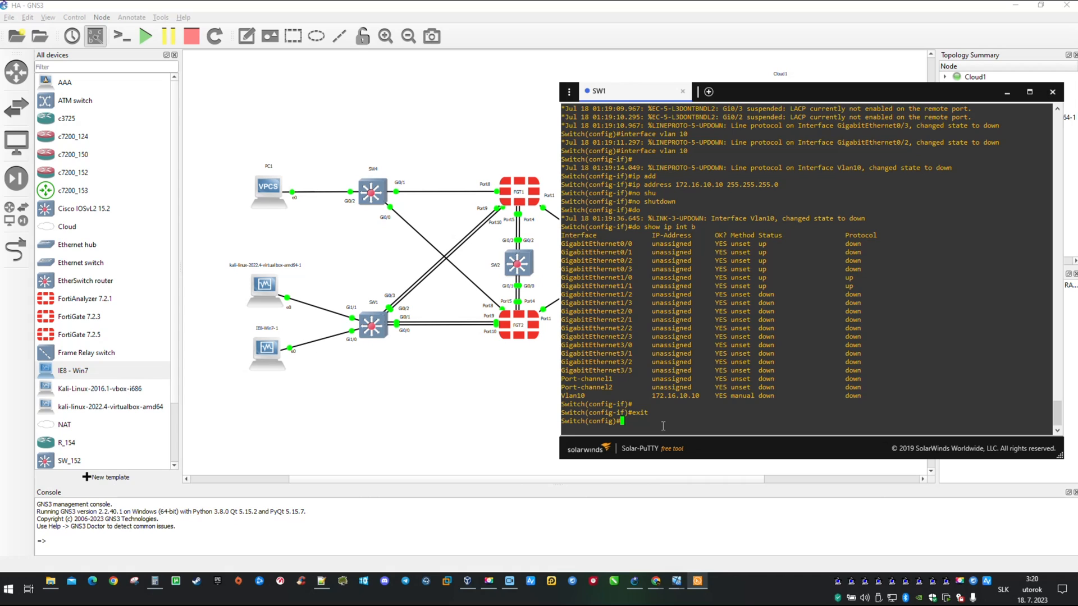
pyautogui.write('inter')
# - Enter interface GigabitEthernet1/1 on SW1 and set switchport mode access
pyautogui.press('Tab')
pyautogui.write('gi')
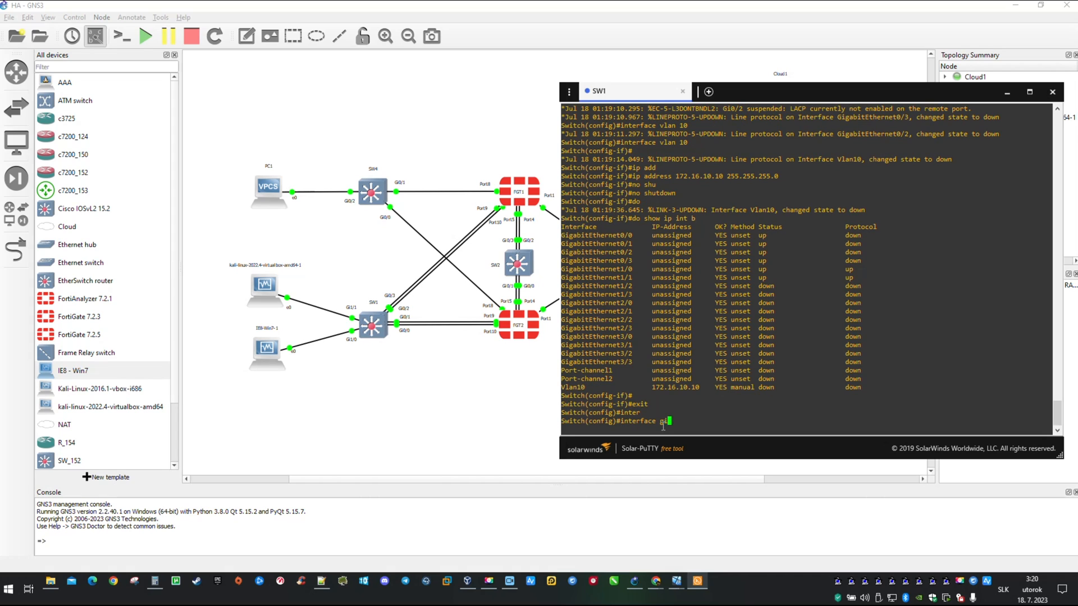
pyautogui.press('Tab')
pyautogui.write('1/1')
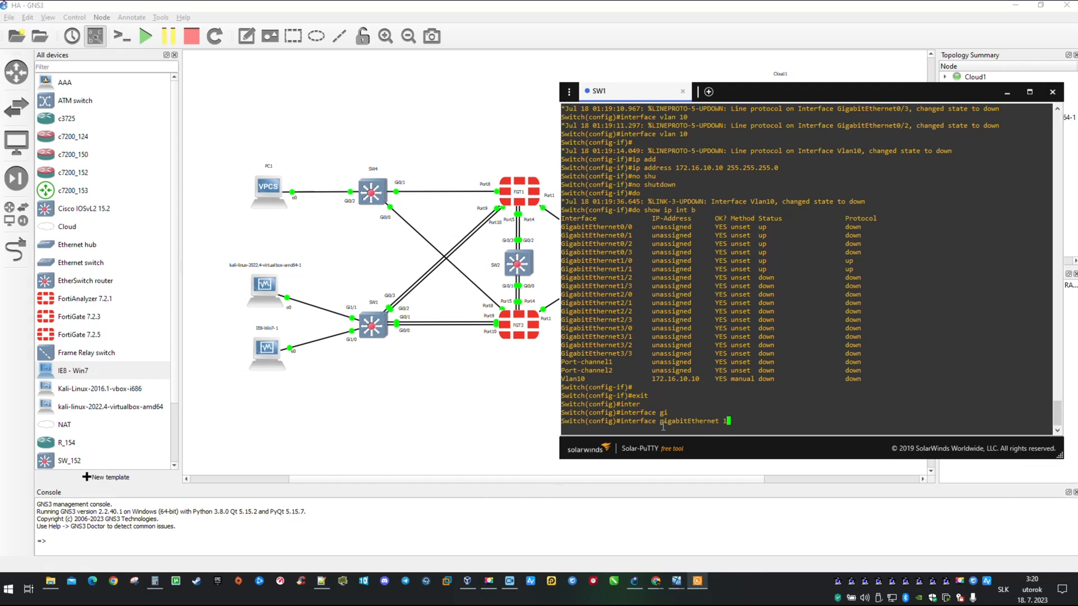
pyautogui.press('Return')
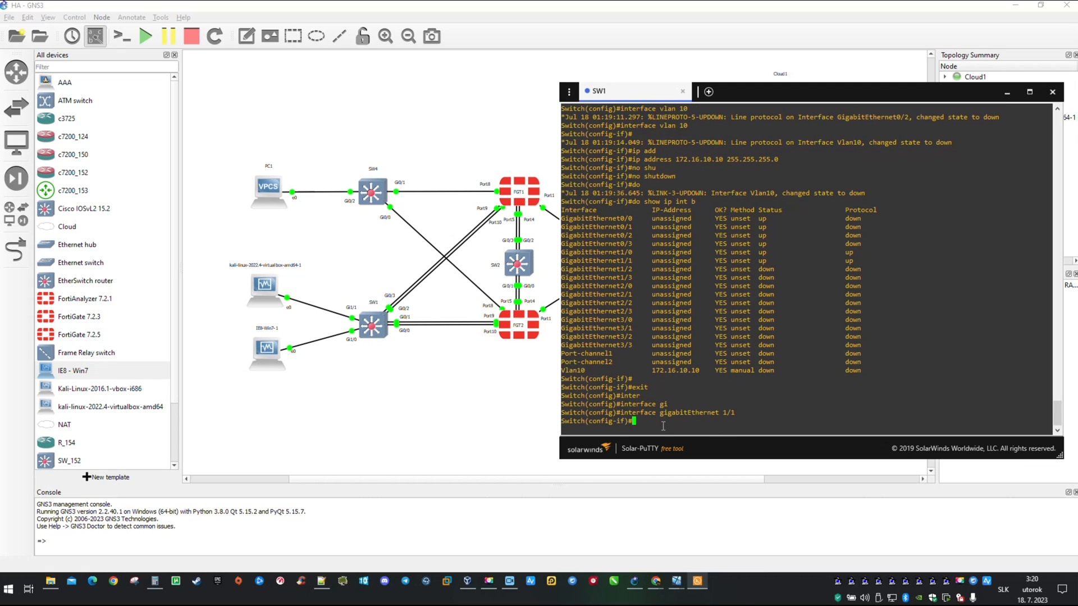
pyautogui.write('swi')
pyautogui.press('Tab')
pyautogui.write('mode')
pyautogui.press('Tab')
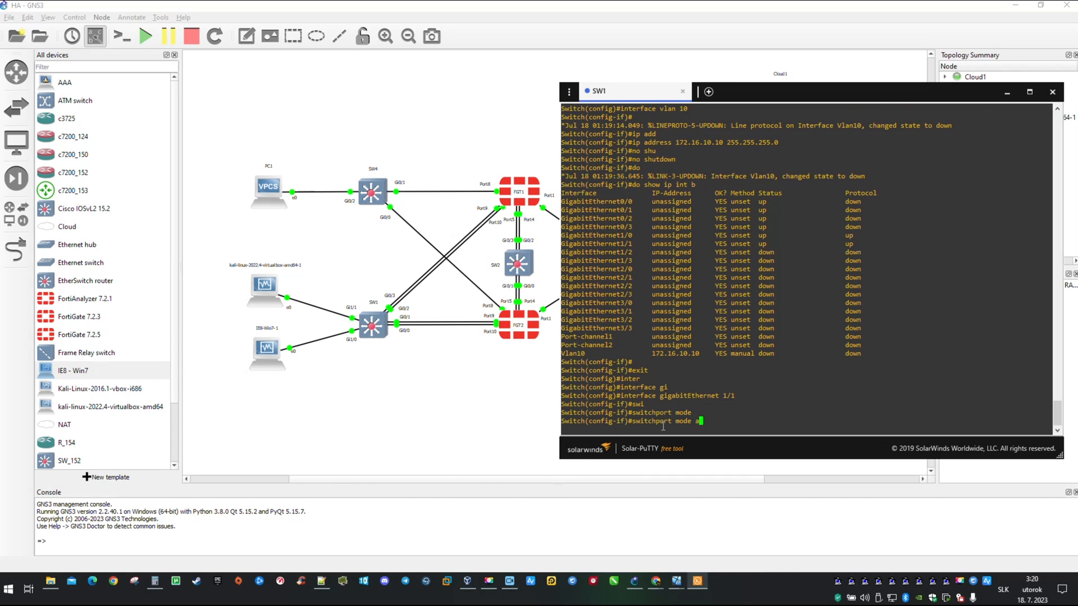
pyautogui.write('acc')
pyautogui.press('Tab')
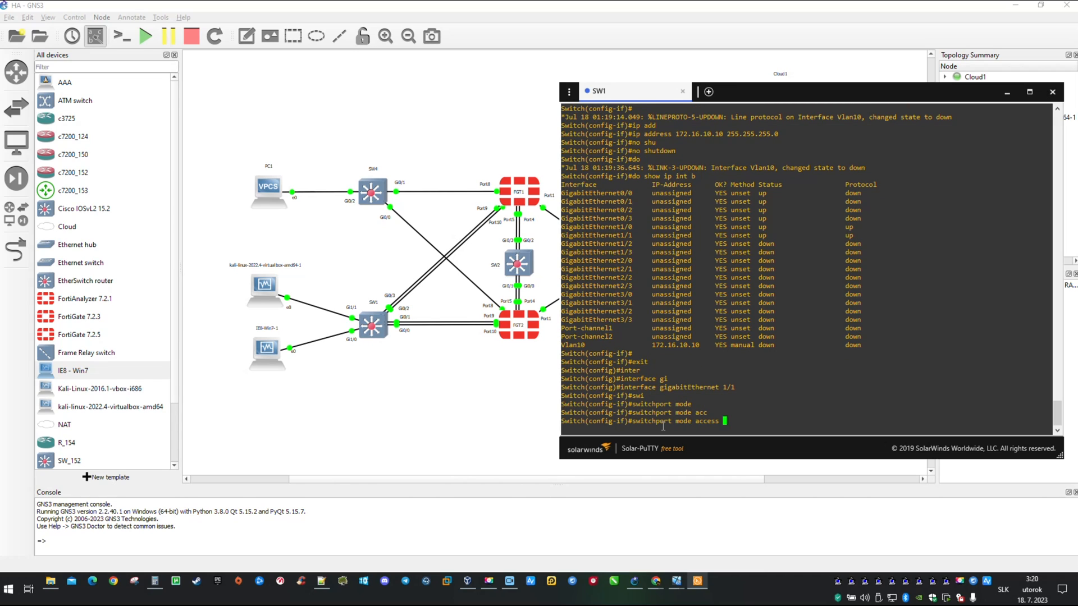
pyautogui.press('Return')
pyautogui.write('swi')
# - Assign GigabitEthernet1/1 to access VLAN 10, letting the switch create the VLAN
pyautogui.press('Tab')
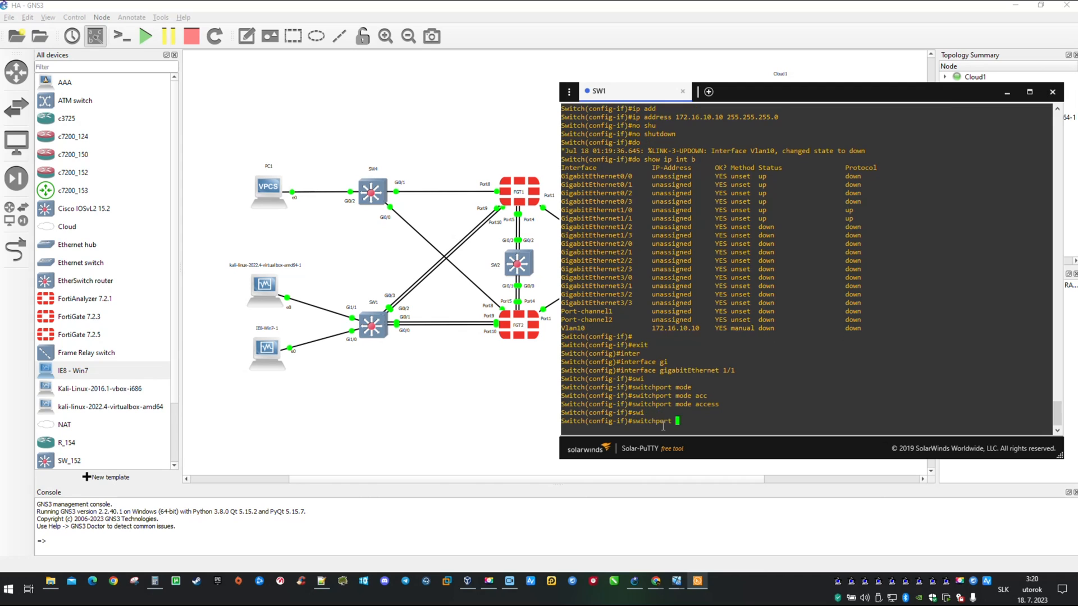
pyautogui.write('acc')
pyautogui.press('Tab')
pyautogui.write('vla')
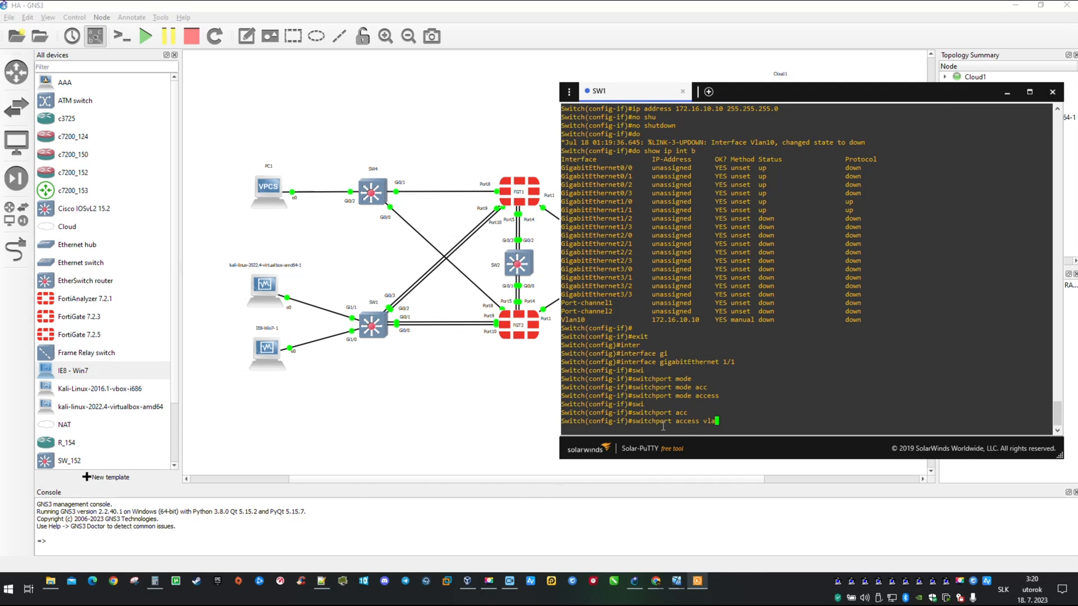
pyautogui.press('Tab')
pyautogui.write('10')
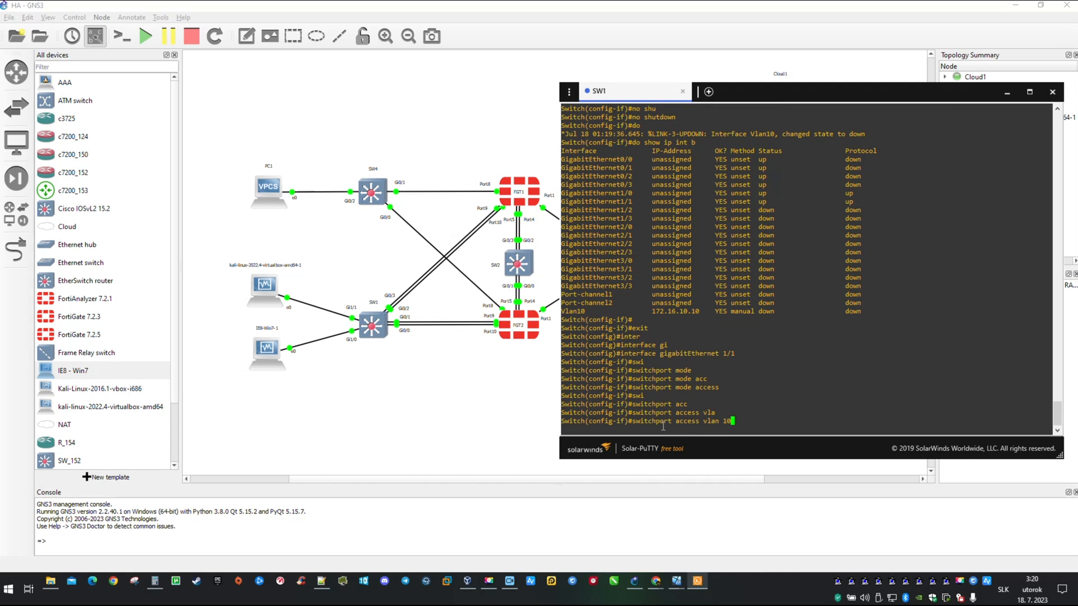
pyautogui.press('Return')
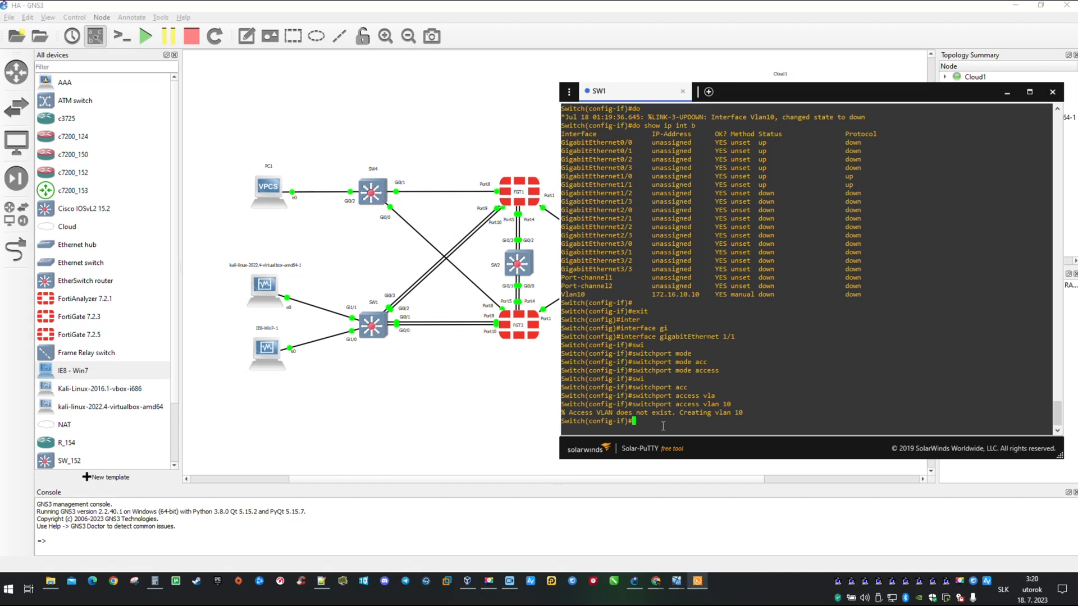
pyautogui.write('exit')
# - Create vlan 10 on SW1, name it ROOT, and leave the VLAN settings
pyautogui.press('Return')
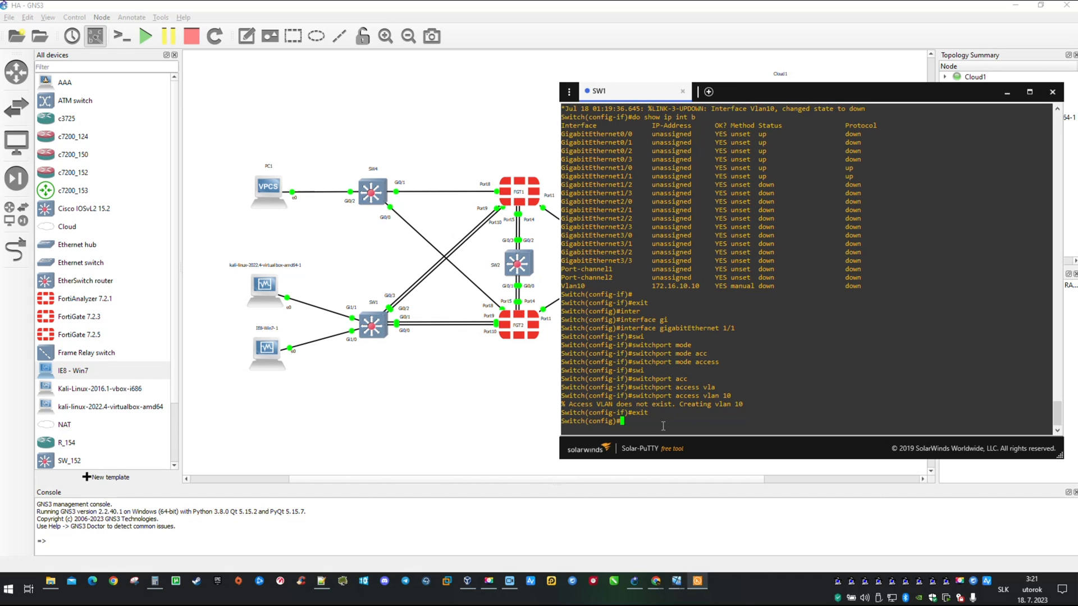
pyautogui.write('vla')
pyautogui.press('Tab')
pyautogui.write('10')
pyautogui.press('Return')
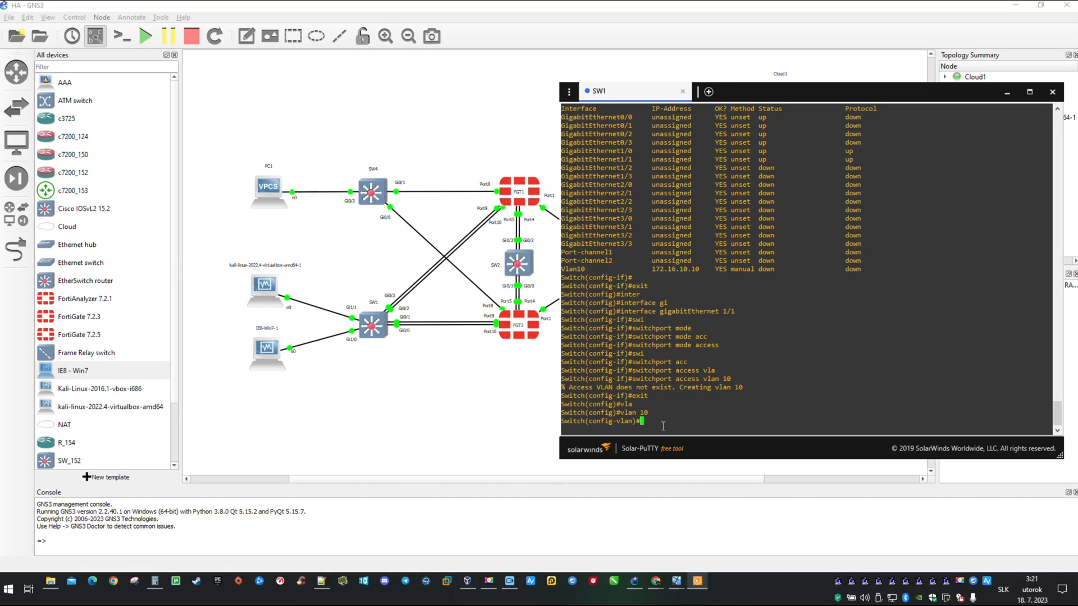
pyautogui.write('name ROOT')
pyautogui.press('Return')
pyautogui.write('e')
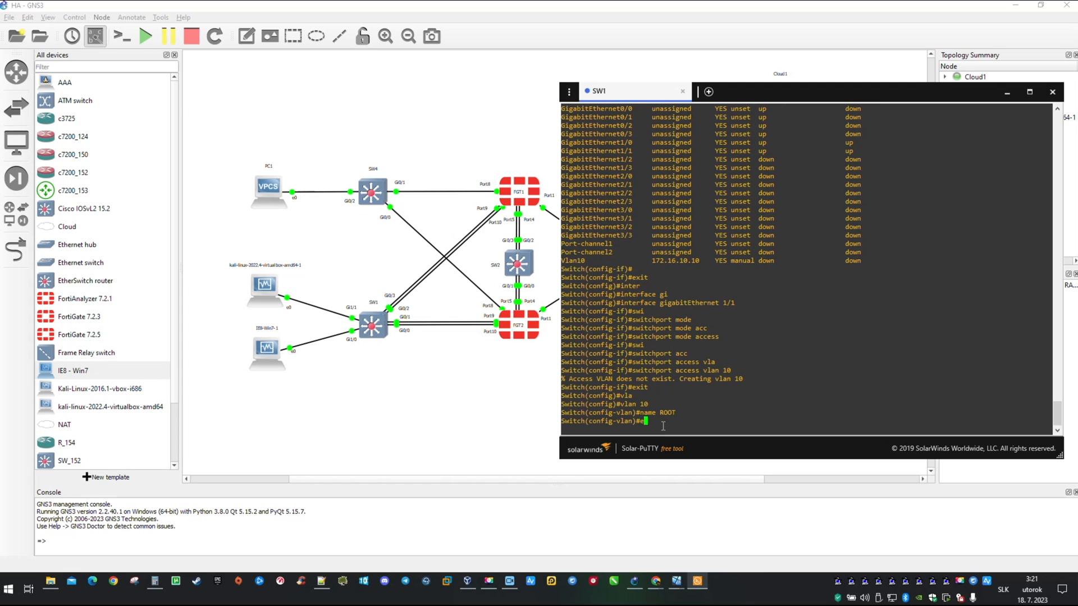
pyautogui.write('xit')
pyautogui.press('Return')
pyautogui.write('do show')
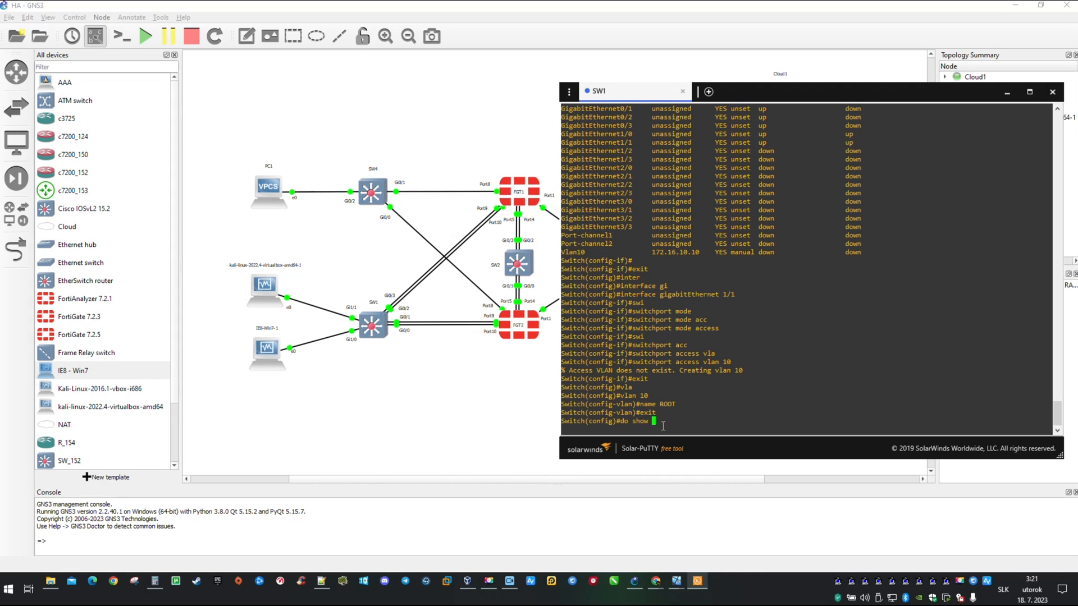
pyautogui.write(' vlan')
# - Run 'do show vlan' and verify VLAN 10 ROOT lists Gi1/1, paging through the output
pyautogui.press('Tab')
pyautogui.press('Return')
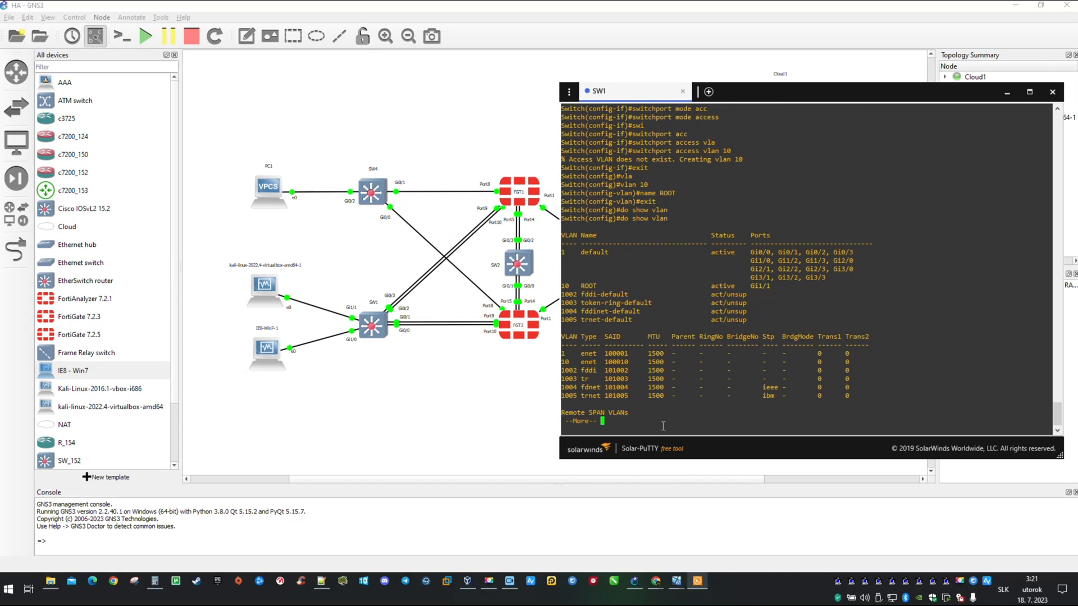
pyautogui.moveTo(773, 286); pyautogui.dragTo(665, 295)
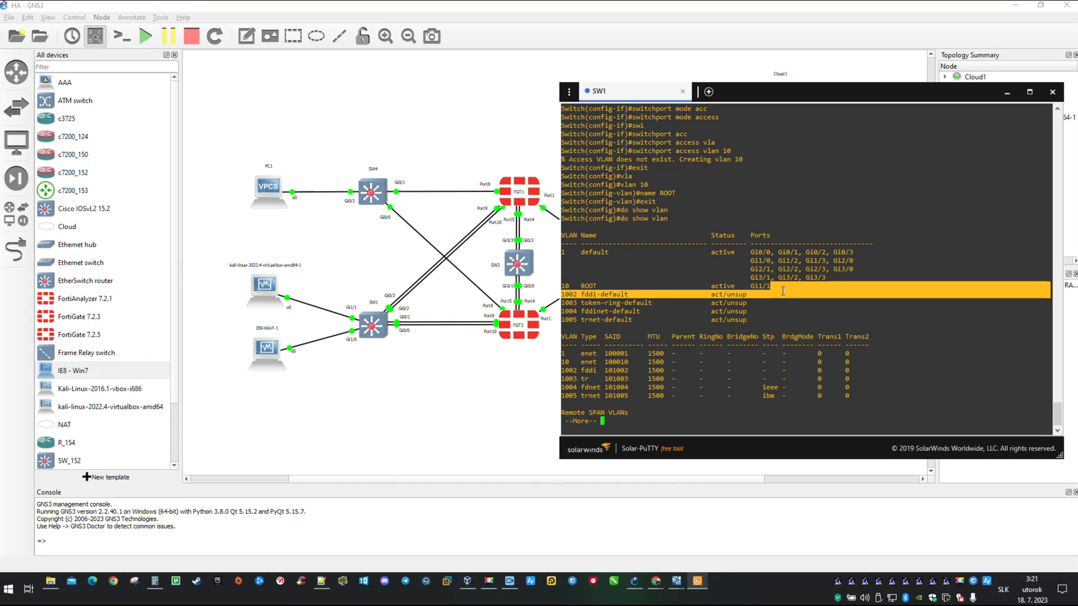
pyautogui.click(766, 357)
pyautogui.press('space')
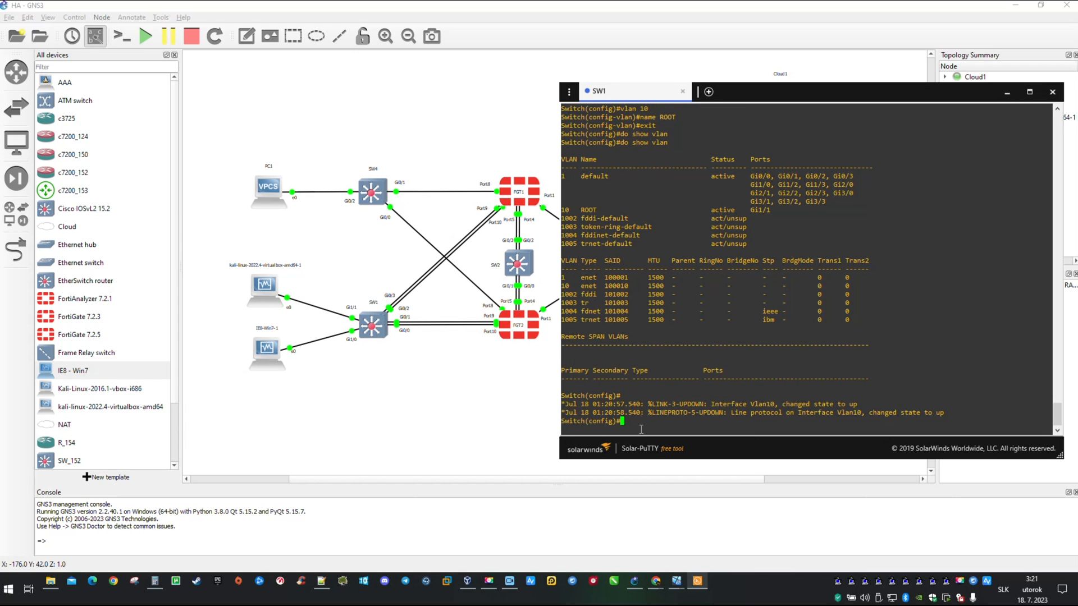
pyautogui.write('exit')
# - Exit configuration mode, write SW1's configuration with 'wr', and return to the topology
pyautogui.press('Return')
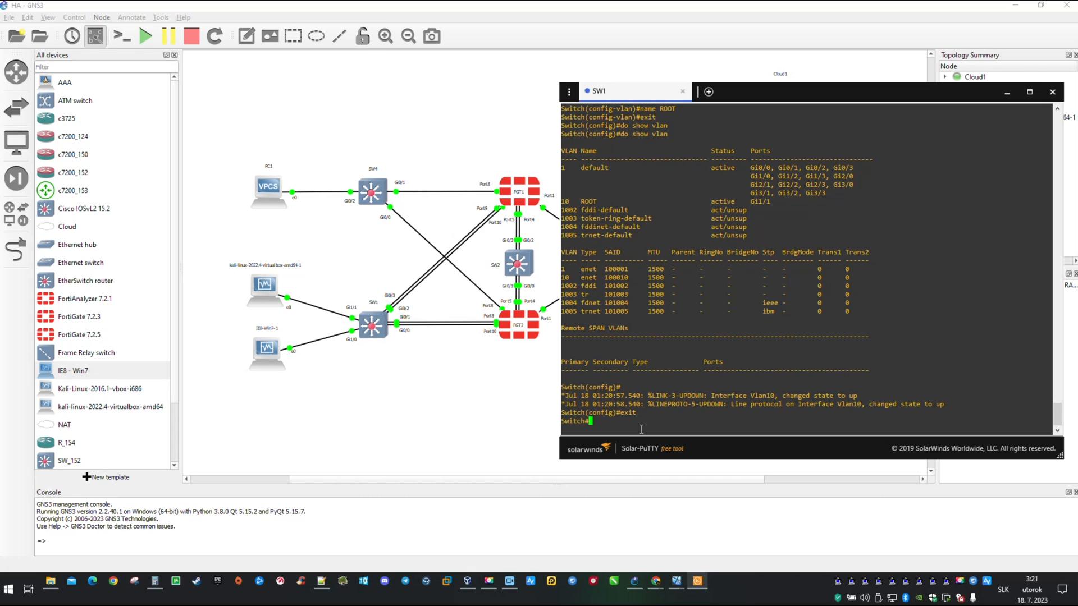
pyautogui.write('w')
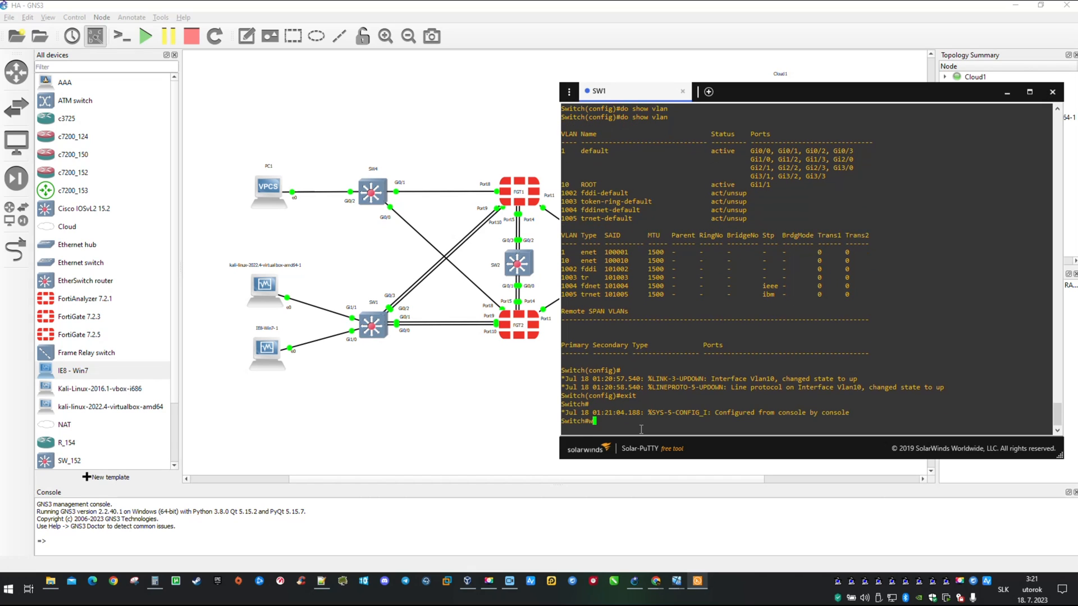
pyautogui.write('r')
pyautogui.press('Return')
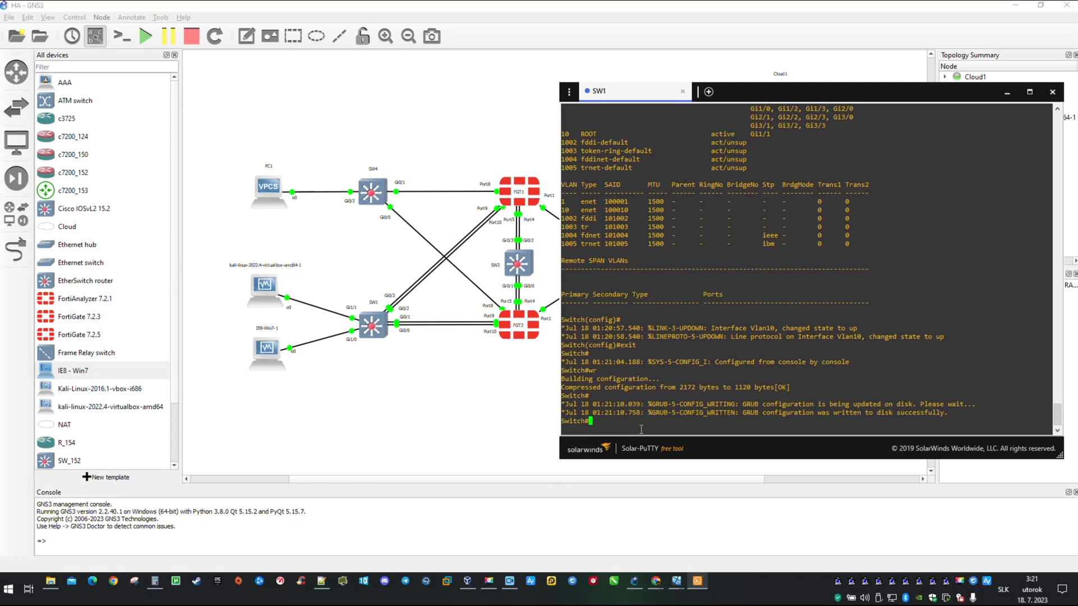
pyautogui.click(517, 405)
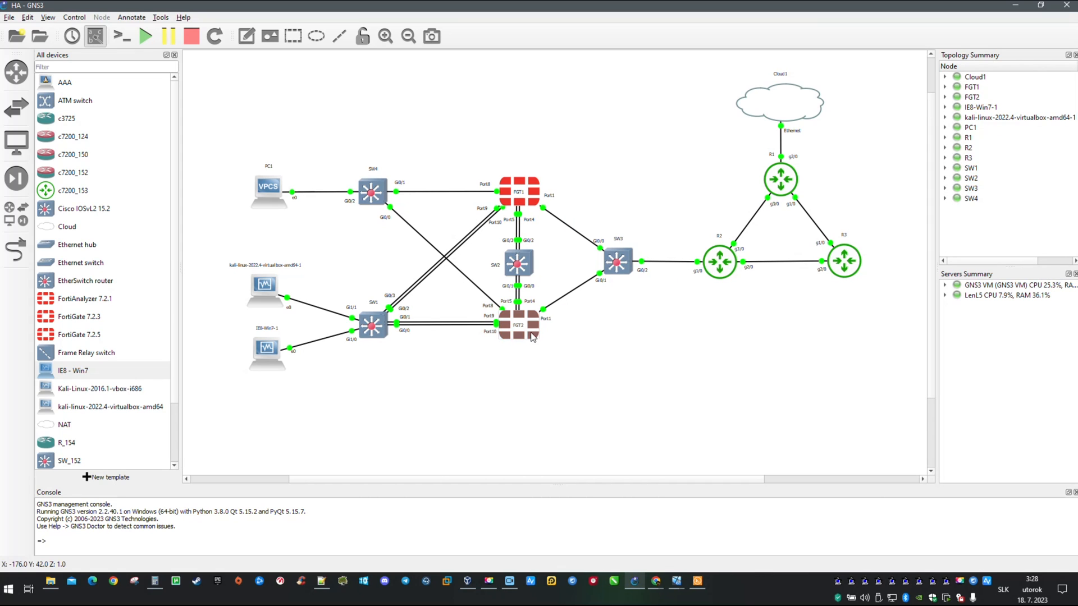
# - Open FGT2's console from the topology and log in as admin
pyautogui.rightClick(529, 331)
pyautogui.click(558, 352)
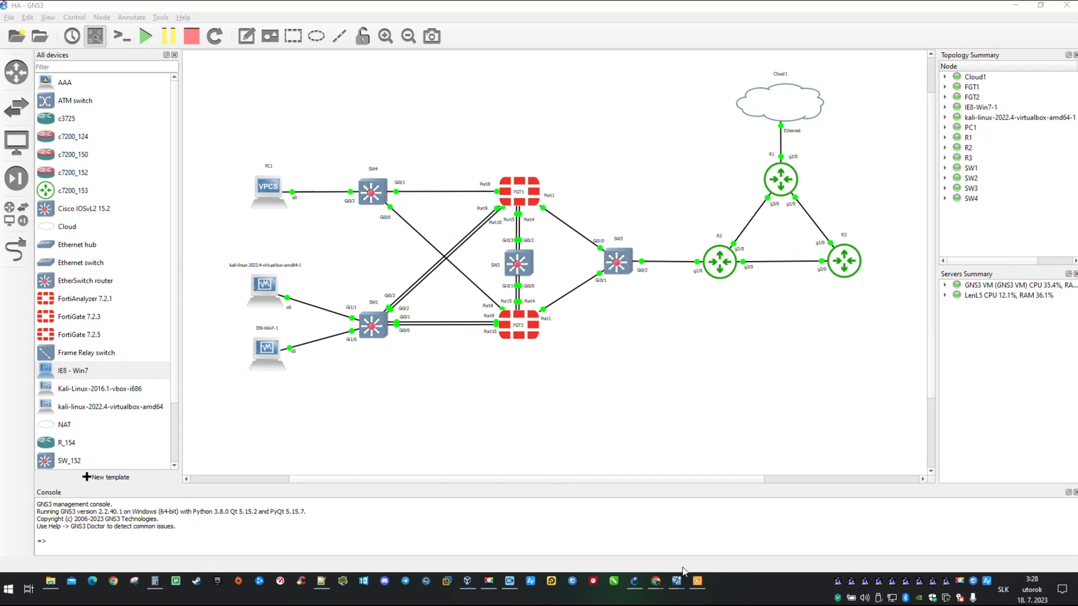
pyautogui.click(697, 581)
pyautogui.press('Return')
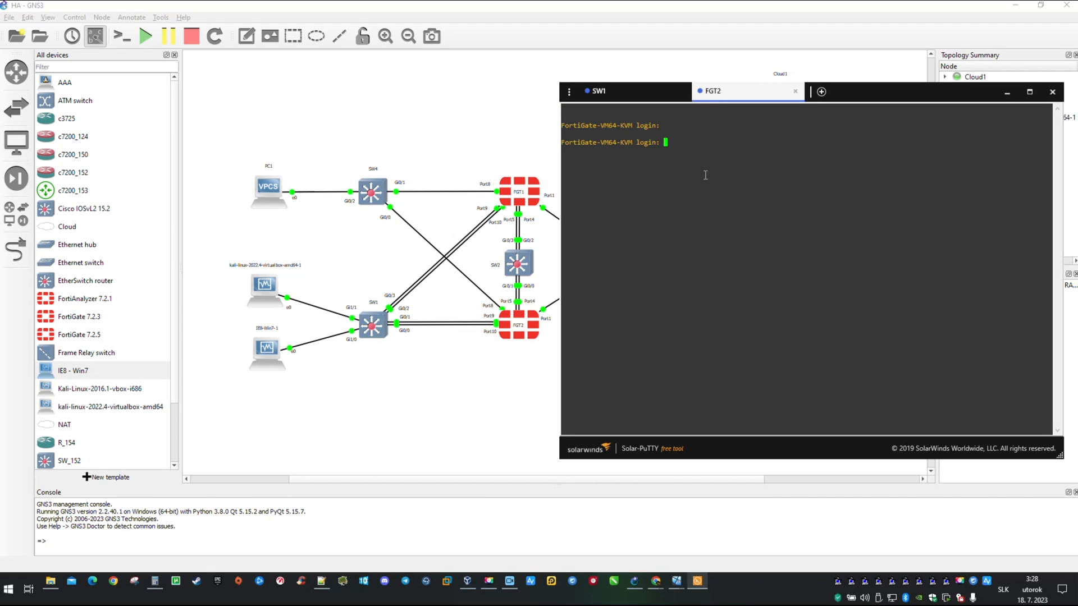
pyautogui.write('admin')
pyautogui.press('Return')
pyautogui.press('Return')
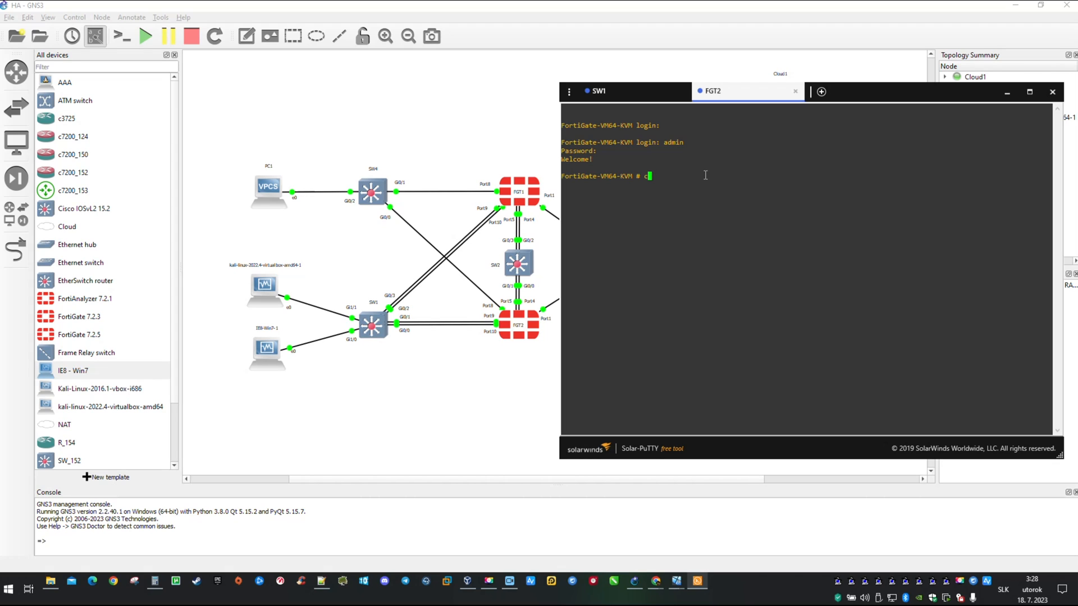
pyautogui.write('config system ')
pyautogui.write('interface')
# - Enter 'config system interface' on FGT2 and run 'show' to list its interfaces
pyautogui.press('Return')
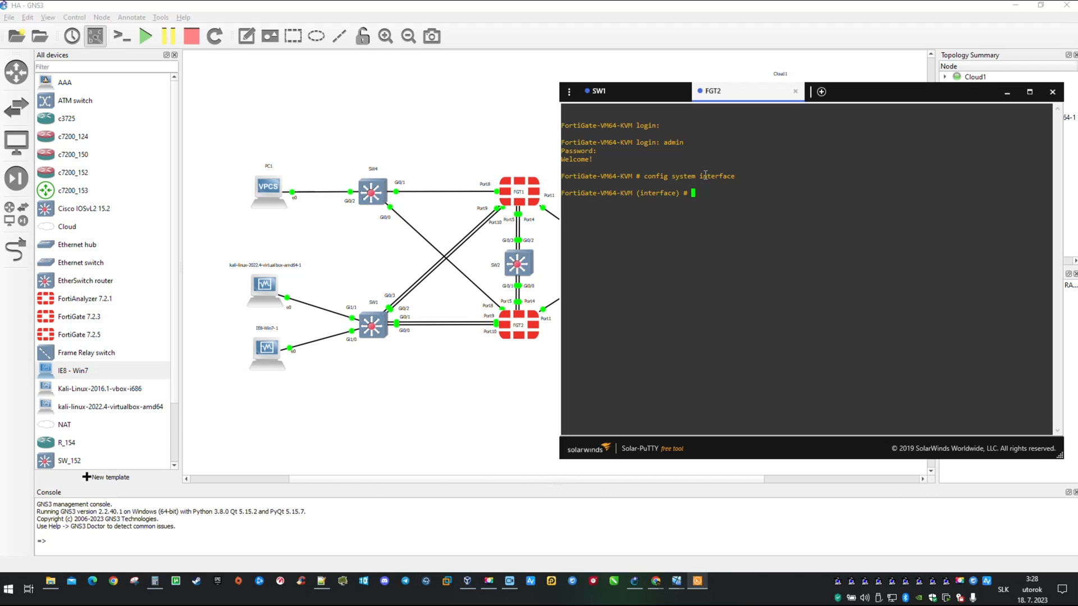
pyautogui.write('show ')
pyautogui.write('?')
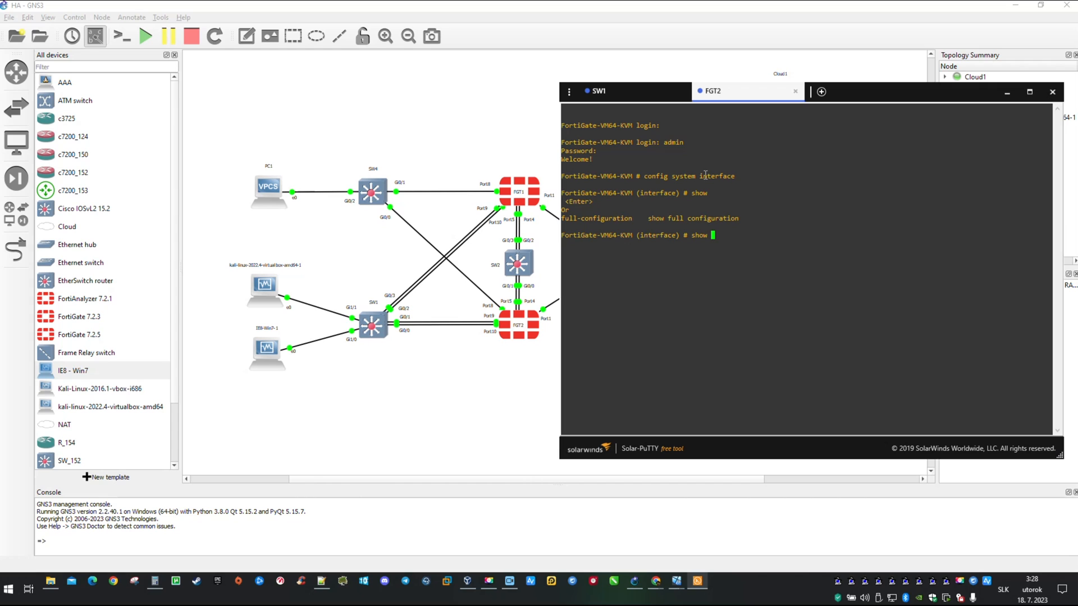
pyautogui.press('BackSpace')
pyautogui.press('Return')
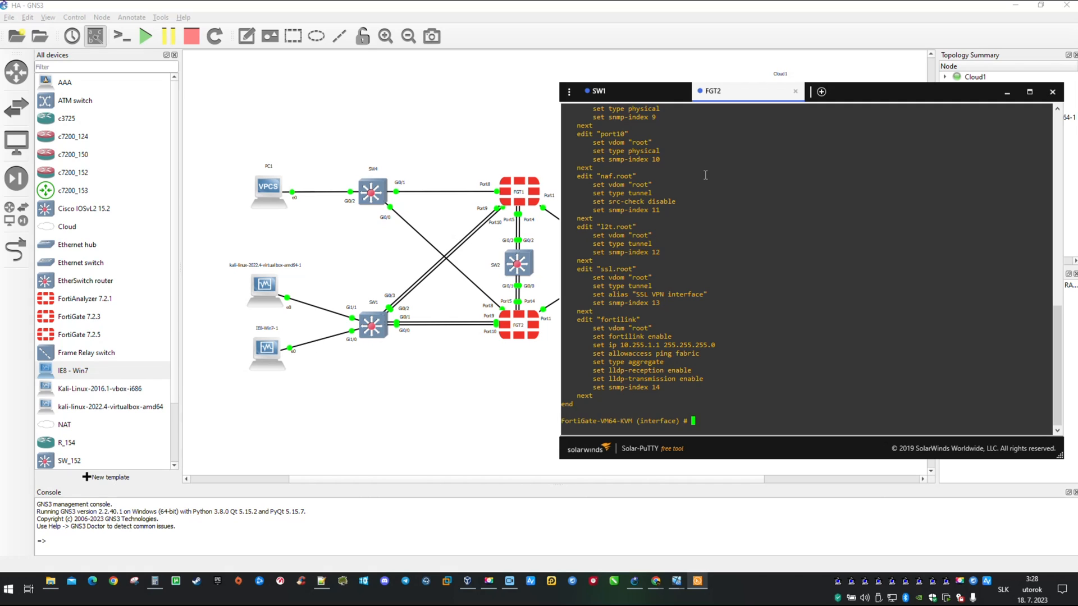
pyautogui.write('edit ')
pyautogui.write('aggregat')
pyautogui.write('e')
# - Create the aggregate interface in vdom root, type aggregate, members port9 and port10, and commit with end
pyautogui.press('Return')
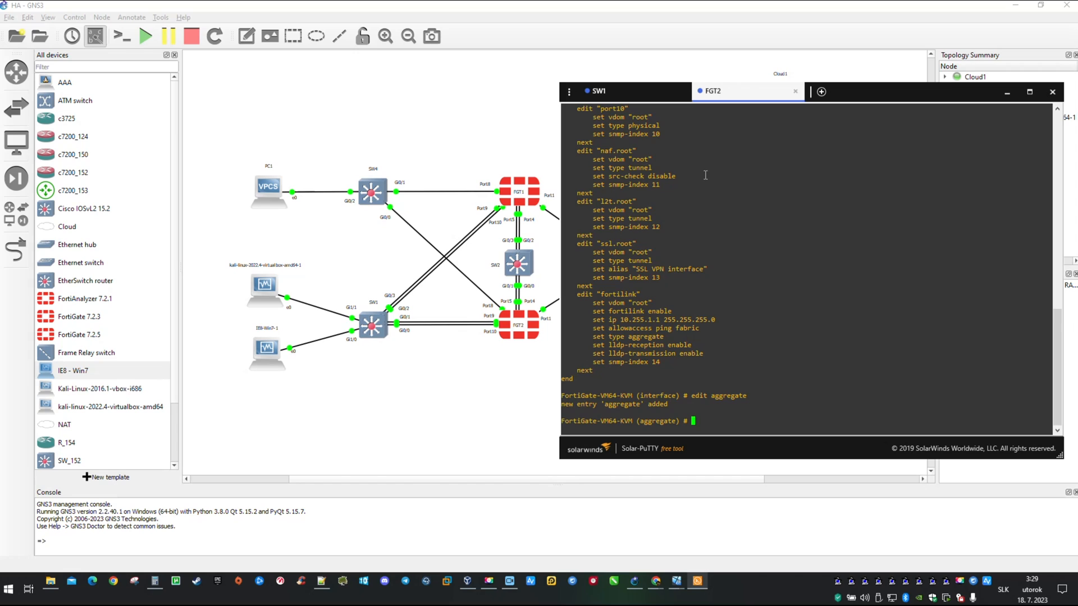
pyautogui.write('set vd')
pyautogui.write('om root')
pyautogui.press('Return')
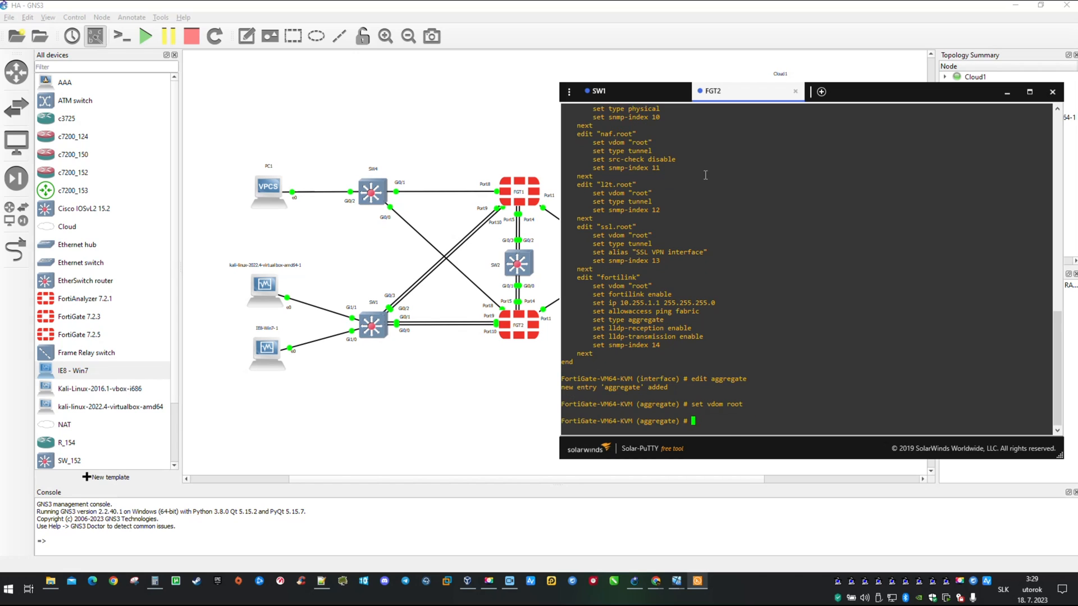
pyautogui.write('set type ')
pyautogui.write('ag')
pyautogui.write('gregate')
pyautogui.press('Return')
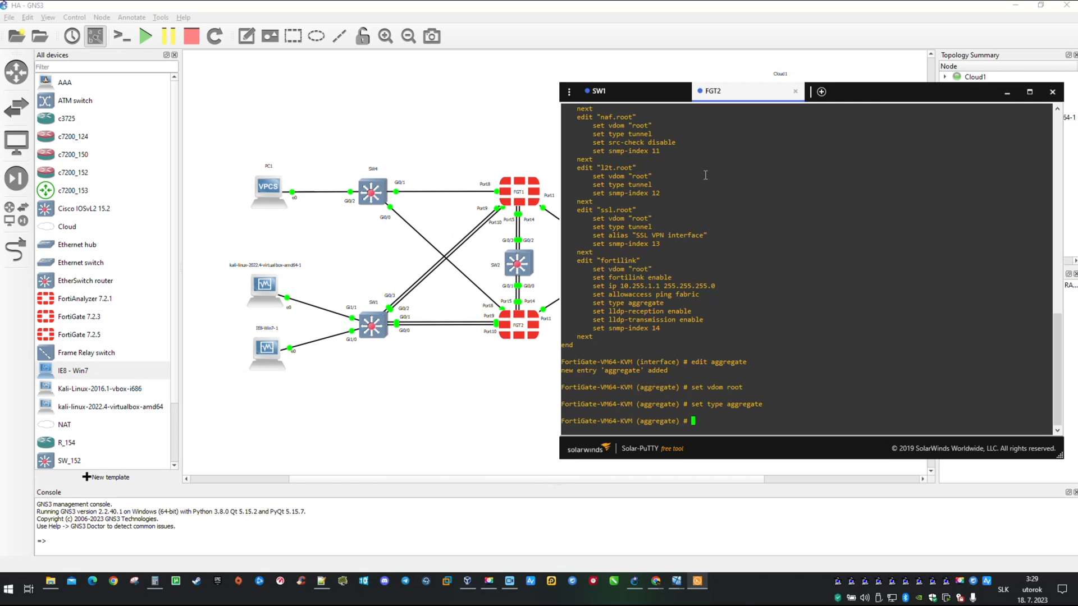
pyautogui.write('set member ')
pyautogui.write('port')
pyautogui.write('9 port10')
pyautogui.press('Return')
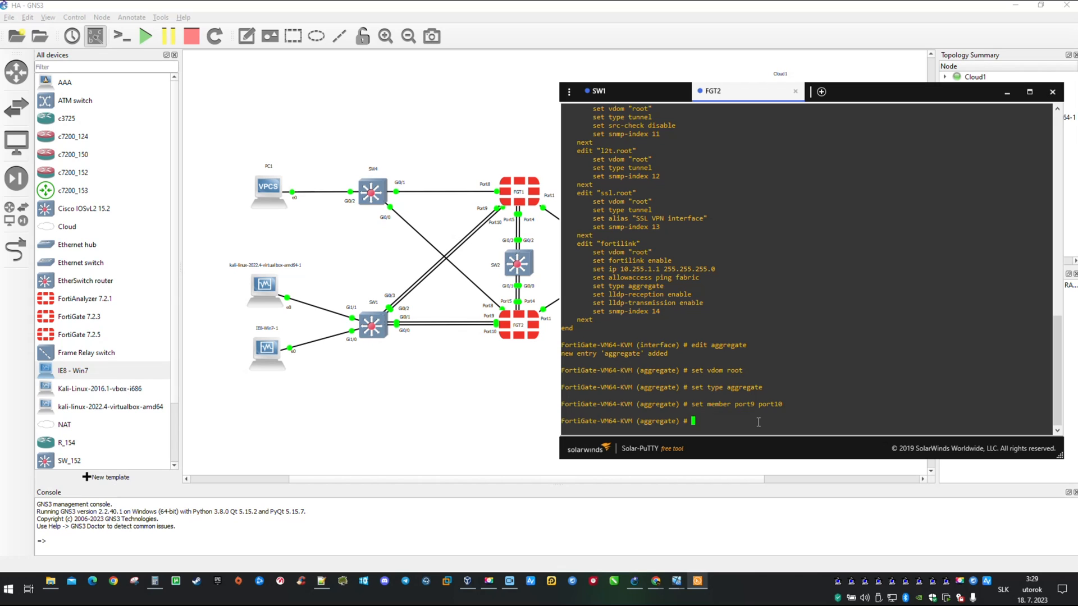
pyautogui.write('end')
pyautogui.press('Return')
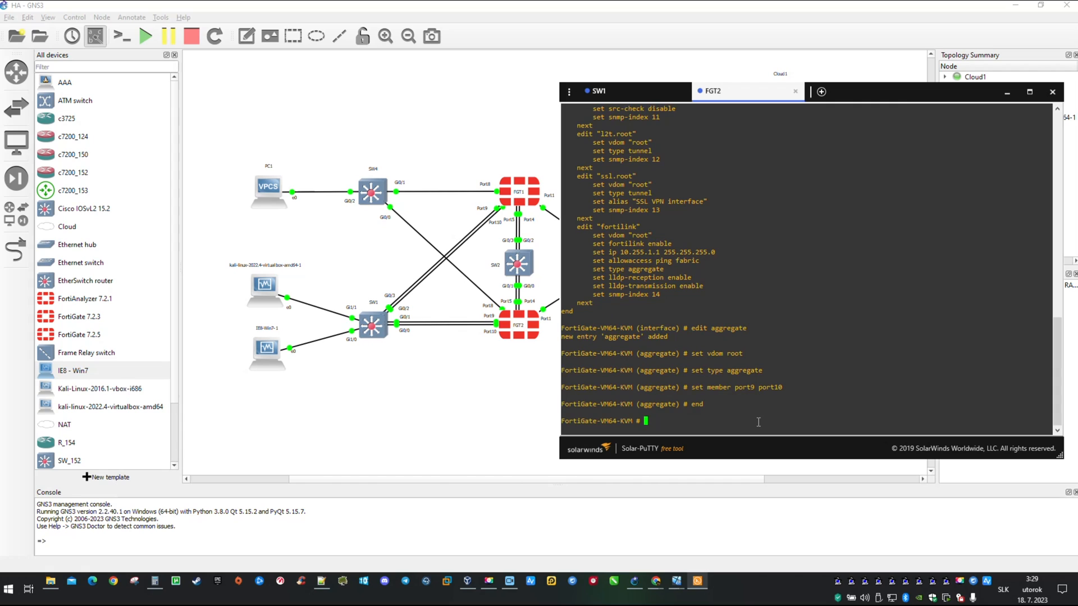
pyautogui.write('config sy')
pyautogui.write('stem interface')
# - In config system interface, edit vlan10 in vdom root with ip 172.16.10.2 255.255.255.0
pyautogui.press('Return')
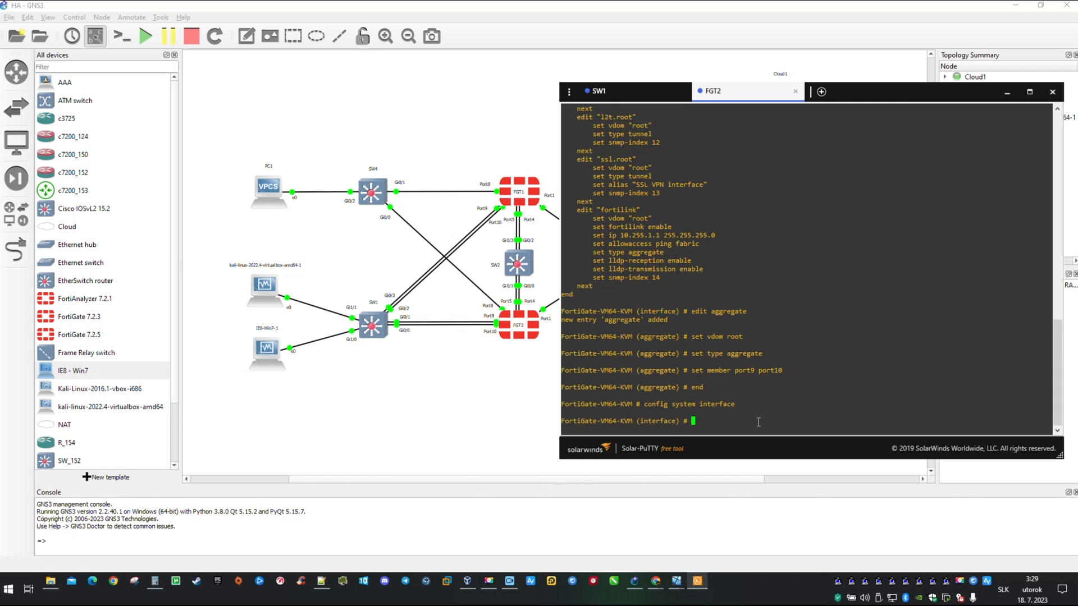
pyautogui.write('edit vla')
pyautogui.write('n1')
pyautogui.write('0')
pyautogui.press('Return')
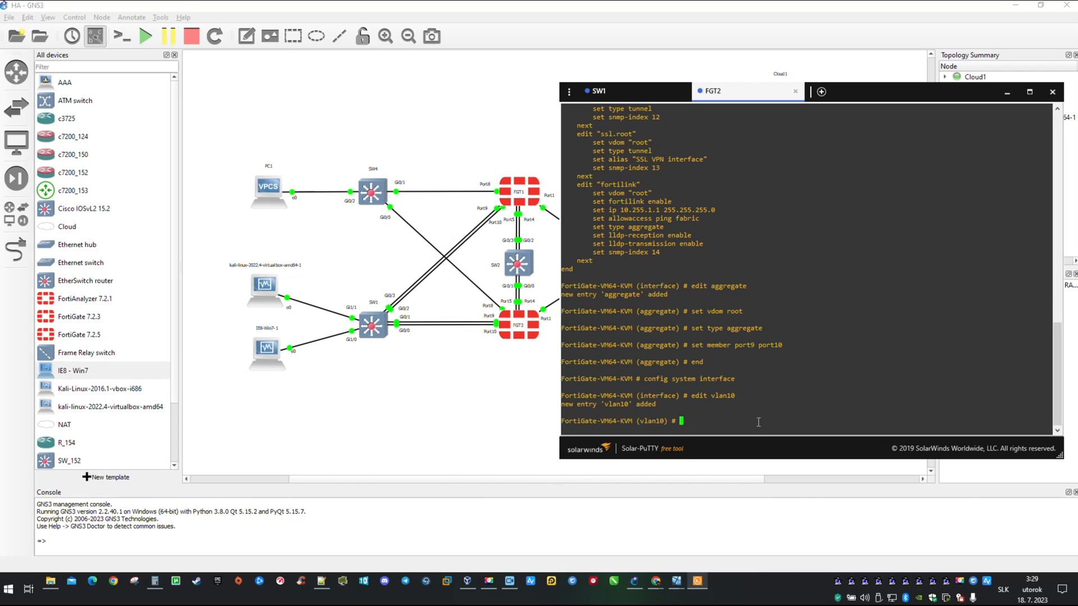
pyautogui.write('set vdom ')
pyautogui.write('root')
pyautogui.press('Return')
pyautogui.write('set ')
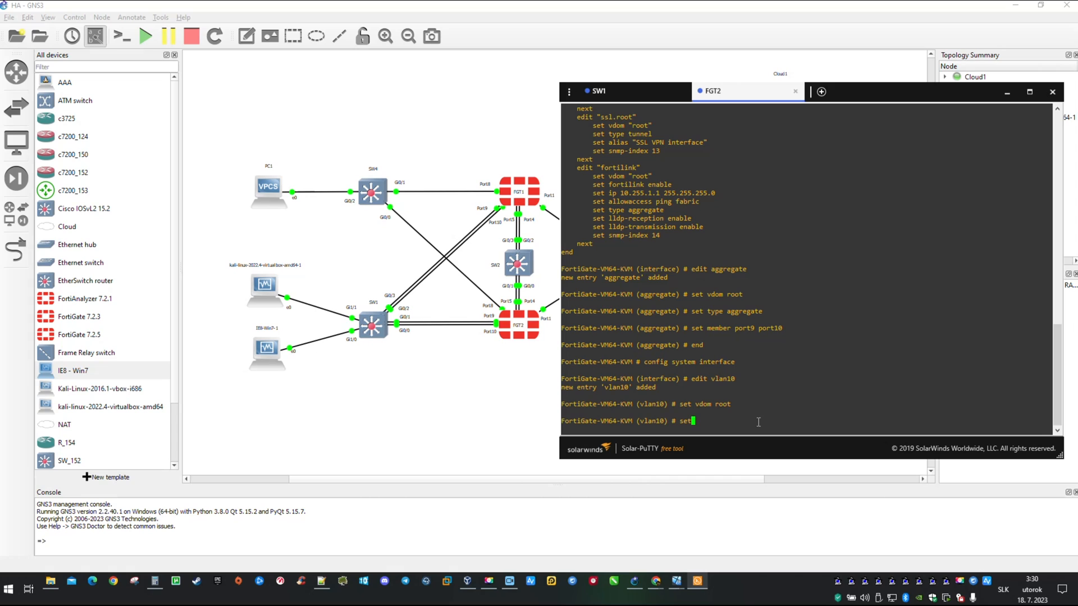
pyautogui.write('ip ')
pyautogui.write('172.16')
pyautogui.write('.10.2 ')
pyautogui.write('255.255.255.0')
pyautogui.press('Return')
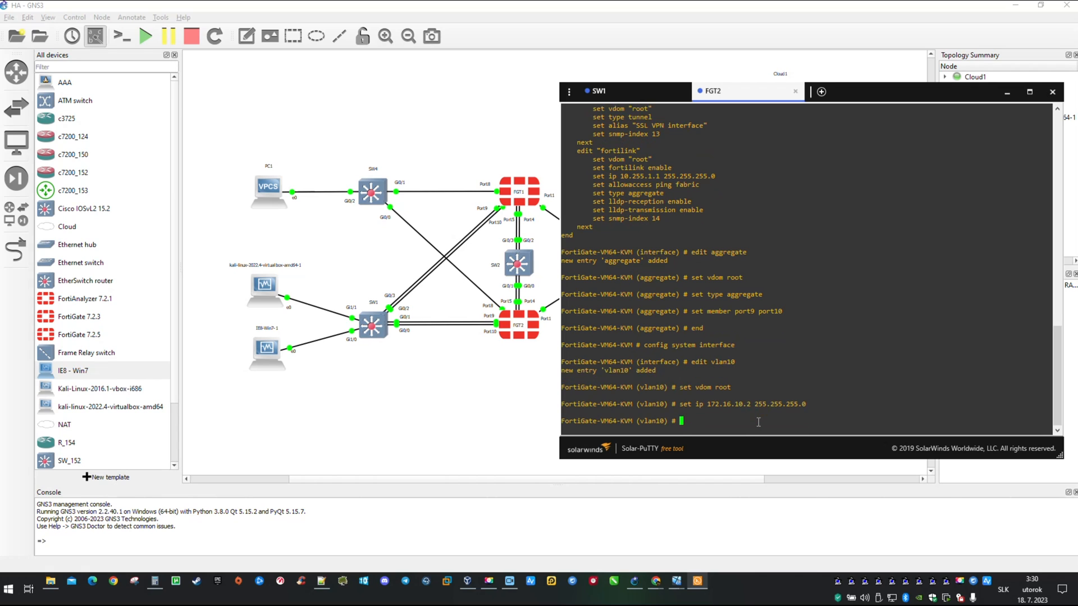
pyautogui.write('set ')
pyautogui.write('allowaccess ')
pyautogui.write('ping')
pyautogui.write(' https')
pyautogui.write(' ssh')
# - Allow ping, https and ssh on vlan10, attach it to the aggregate with vlanid 10, and leave the entry
pyautogui.press('Return')
pyautogui.write('set ')
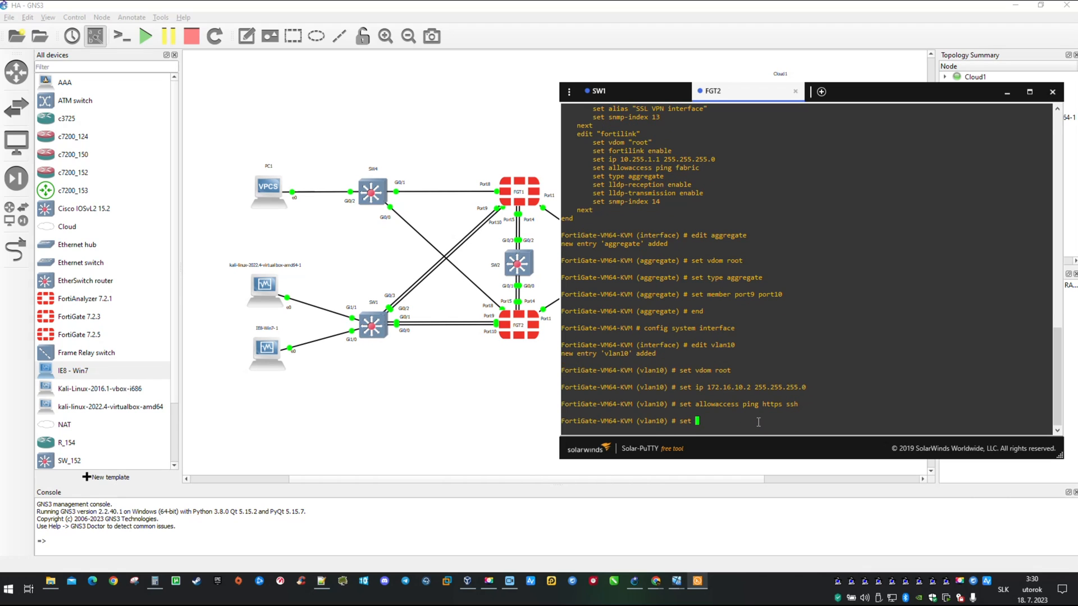
pyautogui.write('interface ')
pyautogui.write('aggregate')
pyautogui.press('Return')
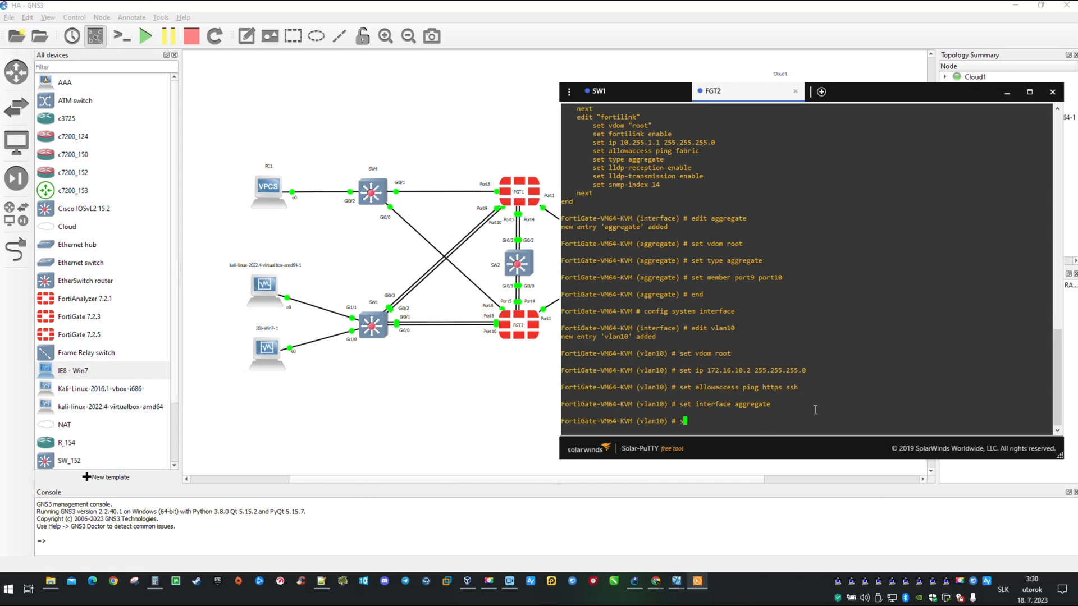
pyautogui.write('set vla')
pyautogui.write('nid 1')
pyautogui.write('0')
pyautogui.press('Return')
pyautogui.write('exit')
pyautogui.press('Return')
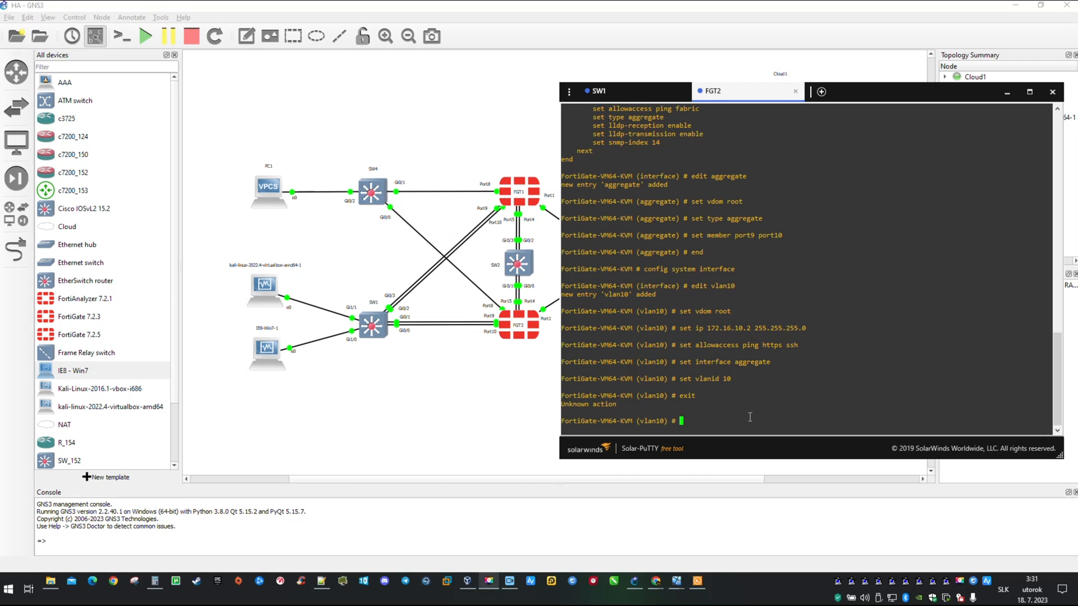
pyautogui.write('end')
# - Ping 172.16.10.10 from FGT2 with successful replies, then bring up the SW1 console
pyautogui.press('Return')
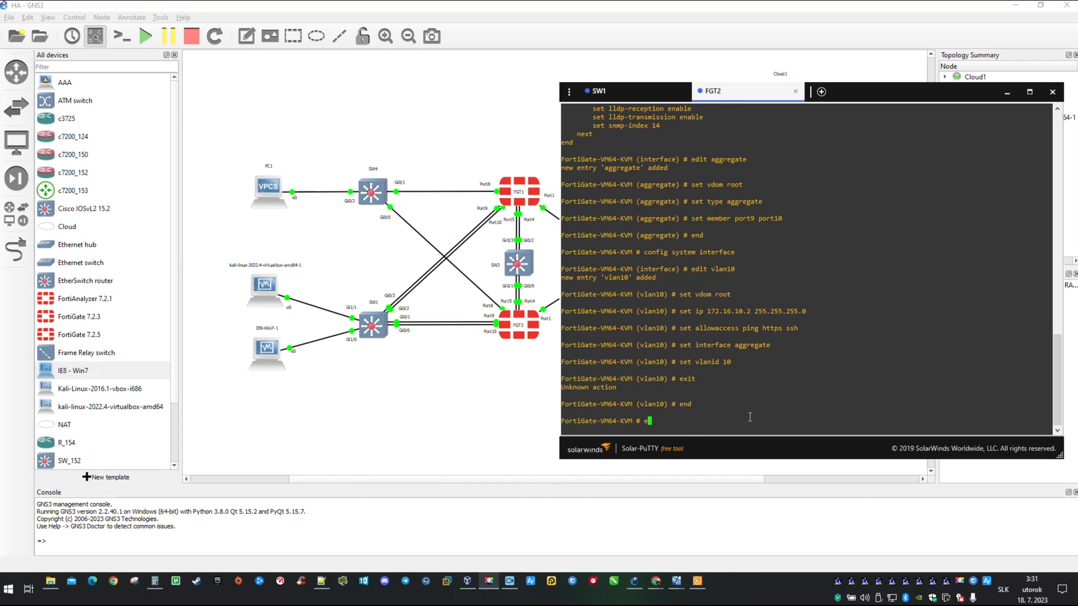
pyautogui.write('xecute ')
pyautogui.write('ping 17')
pyautogui.write('2.16.1')
pyautogui.write('0.10')
pyautogui.press('Return')
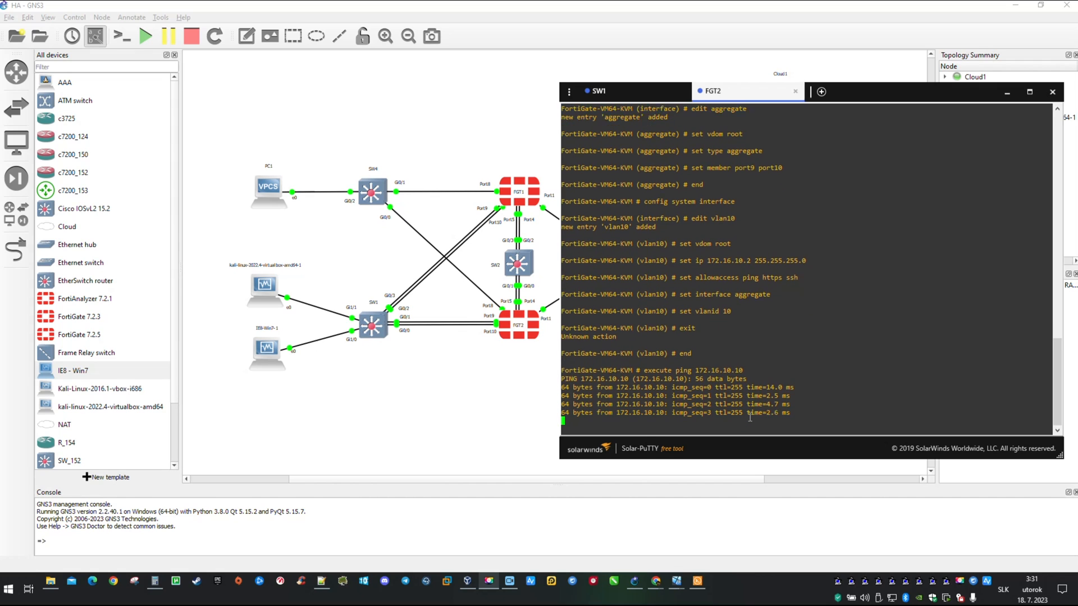
pyautogui.hotkey('ctrl', 'c')
pyautogui.click(607, 91)
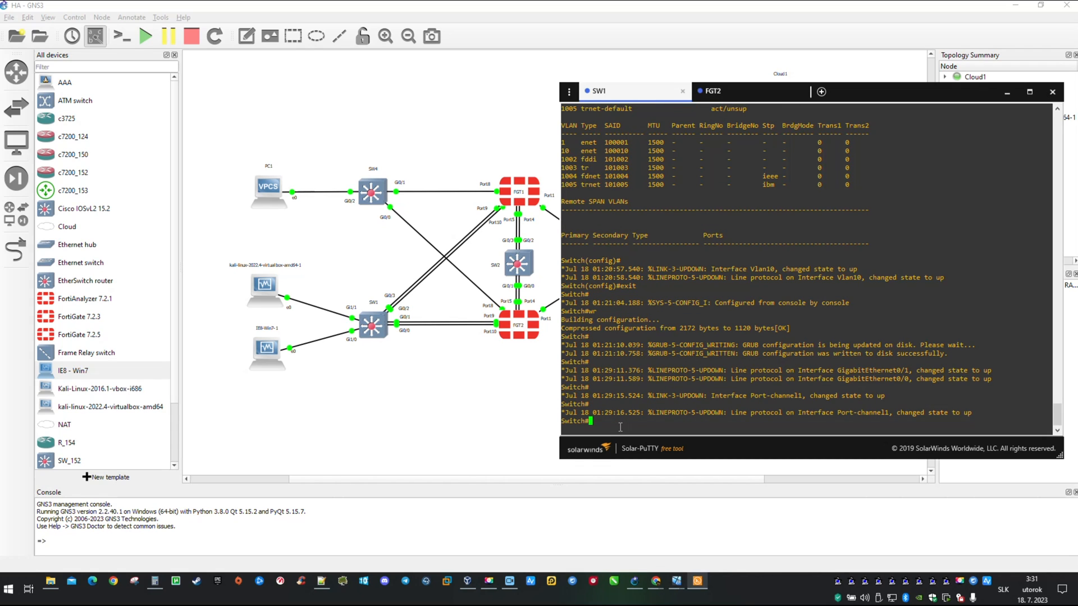
pyautogui.write('show ip int b')
# - Run 'show ip int b' on SW1 showing Port-channel1 and Vlan10 172.16.10.10 up
pyautogui.press('Return')
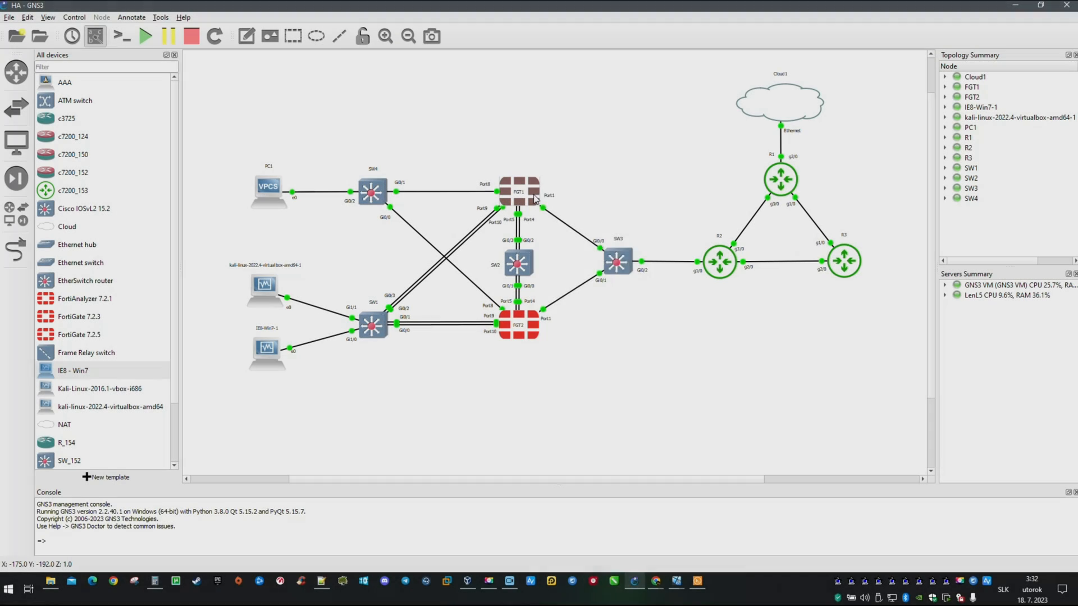
pyautogui.rightClick(534, 199)
# - Console into FGT1 as admin with a blank password and set a new password at first login
pyautogui.click(563, 214)
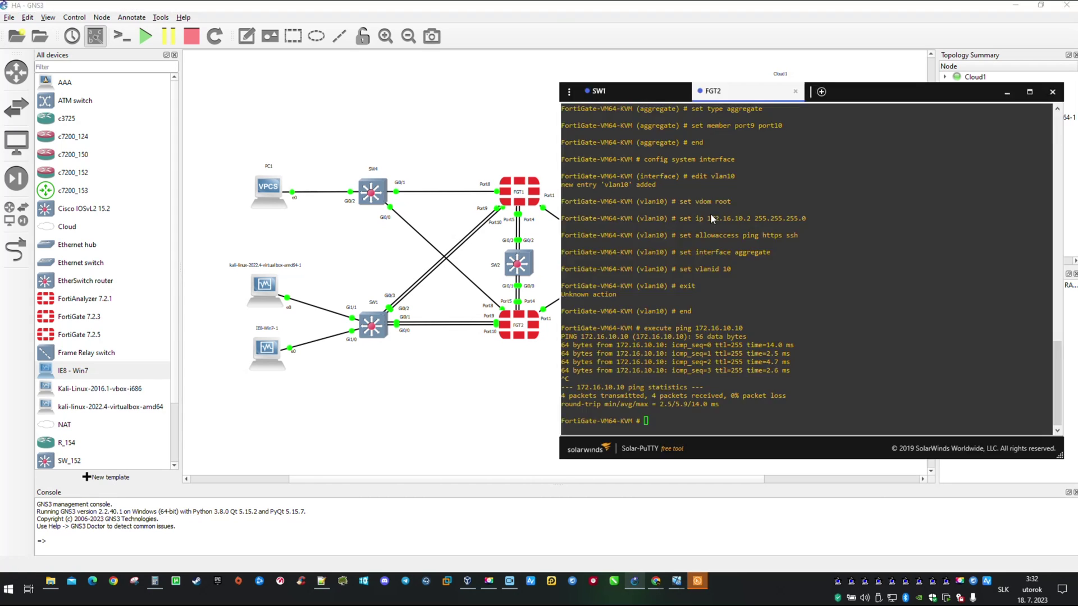
pyautogui.click(728, 336)
pyautogui.click(699, 581)
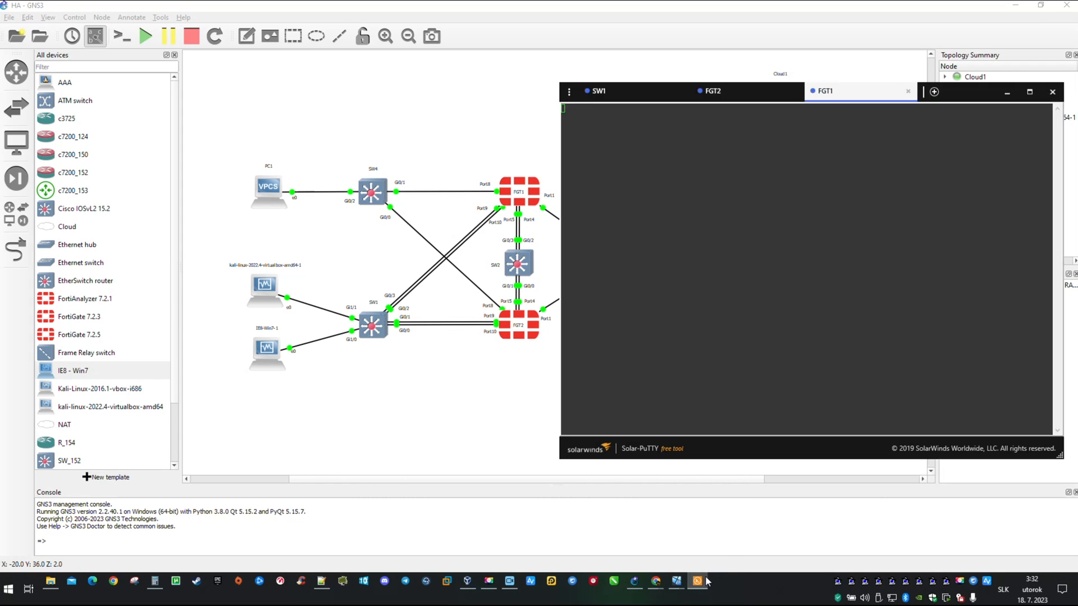
pyautogui.press('Return')
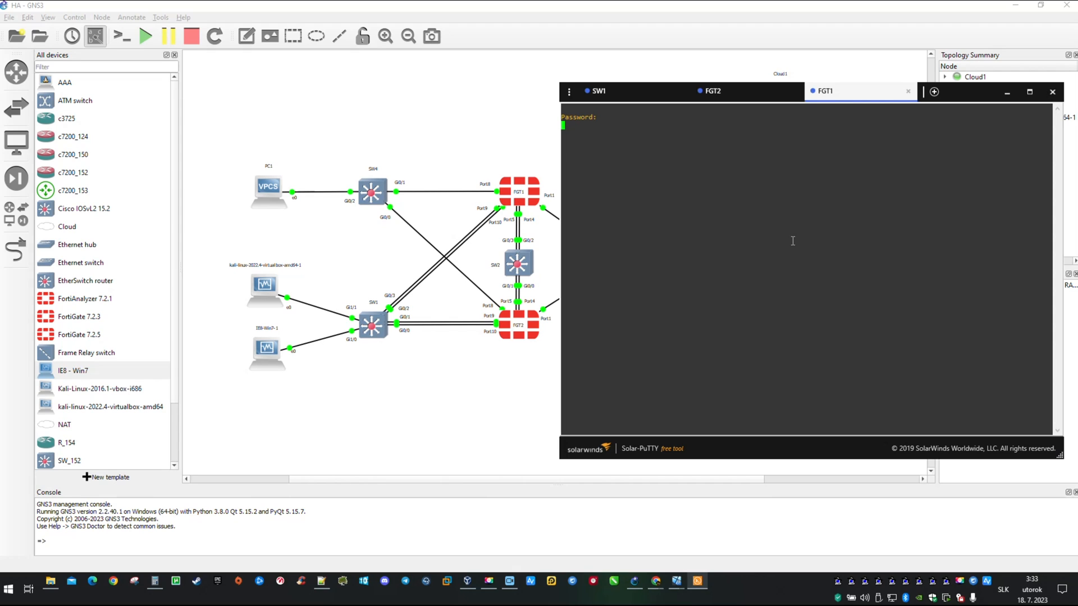
pyautogui.write('admin')
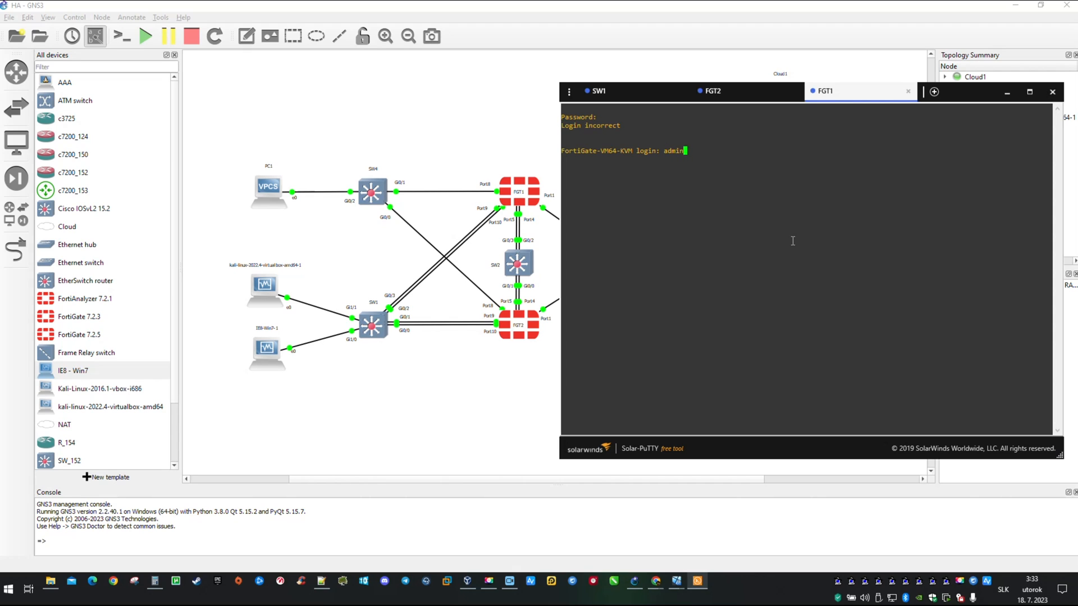
pyautogui.press('Return')
pyautogui.press('Return')
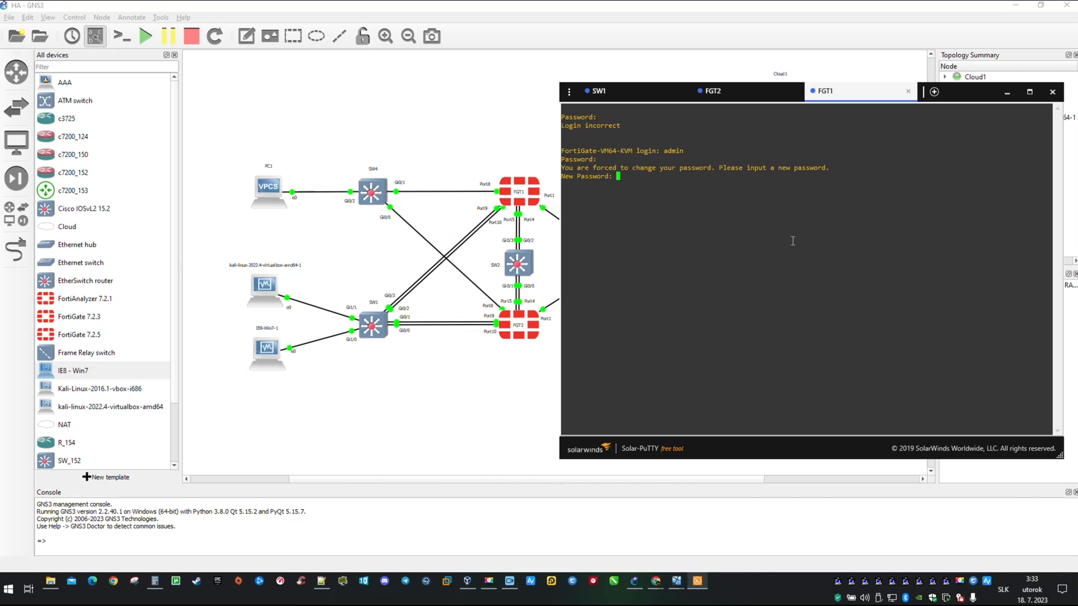
pyautogui.press('Return')
pyautogui.press('Return')
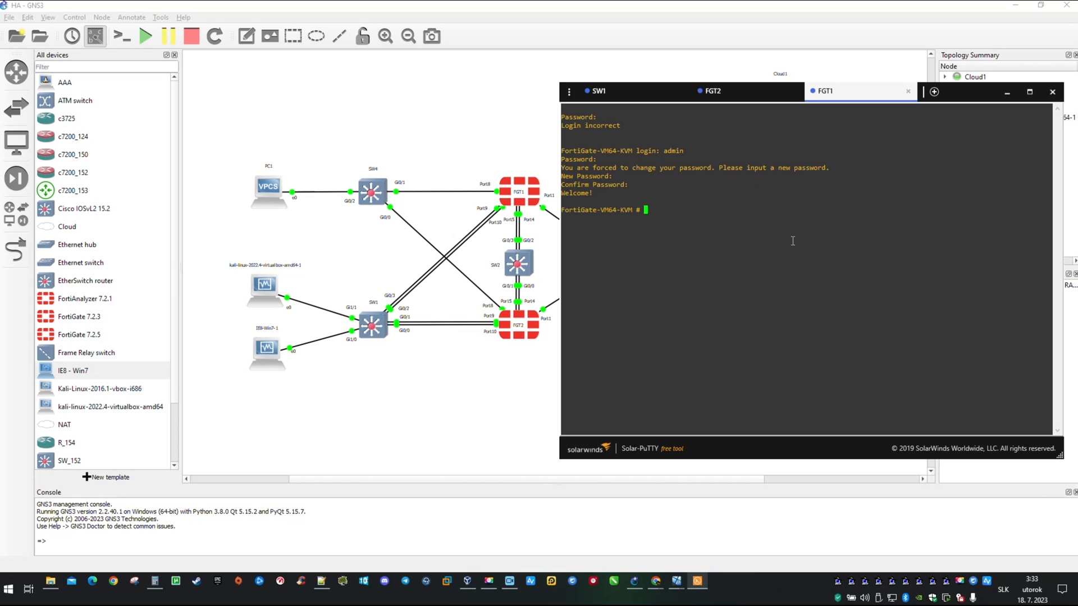
pyautogui.write('config system int')
pyautogui.write('erface')
# - Create FGT1's 'aggregate' interface in vdom root, type aggregate, members port9 and port10, and commit it
pyautogui.press('Return')
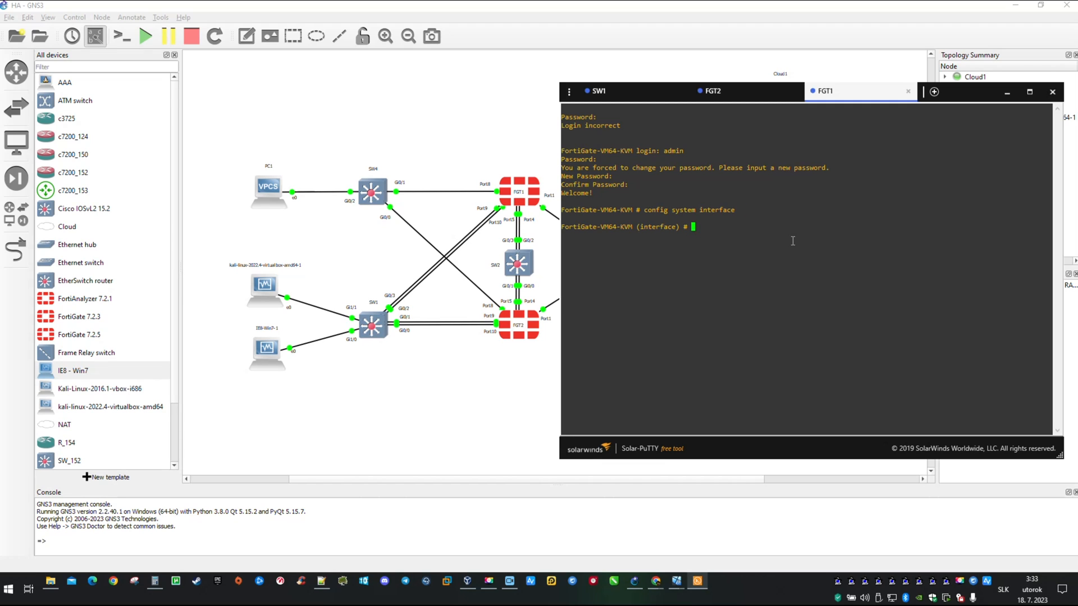
pyautogui.write('edit ag')
pyautogui.write('gregate')
pyautogui.press('Return')
pyautogui.write('s')
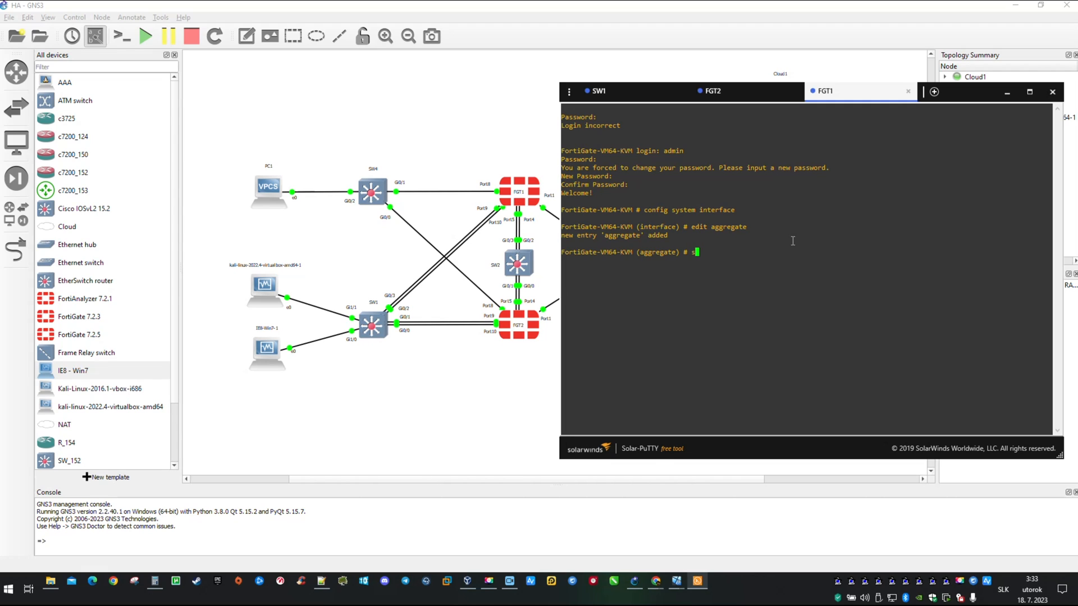
pyautogui.write('et vdom root')
pyautogui.press('Return')
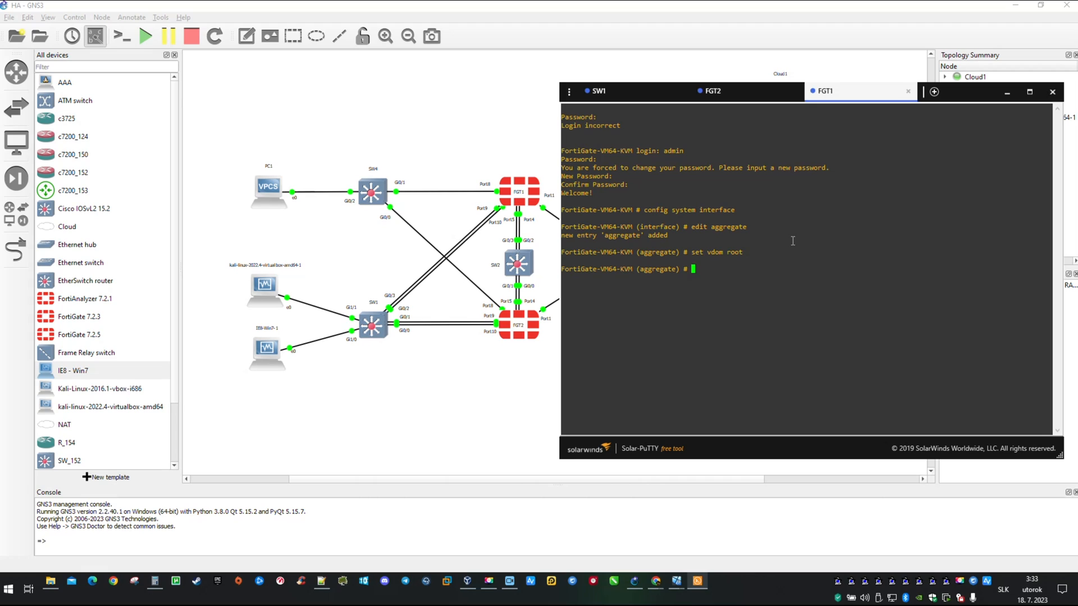
pyautogui.write('set type a')
pyautogui.press('Tab')
pyautogui.press('Return')
pyautogui.write('set mem')
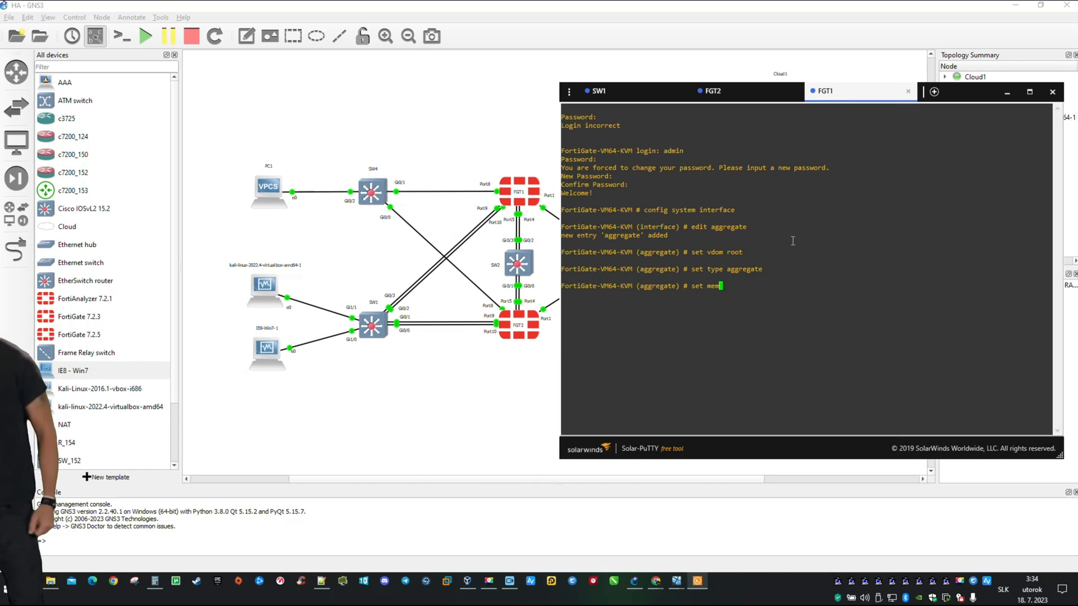
pyautogui.write('ber port9')
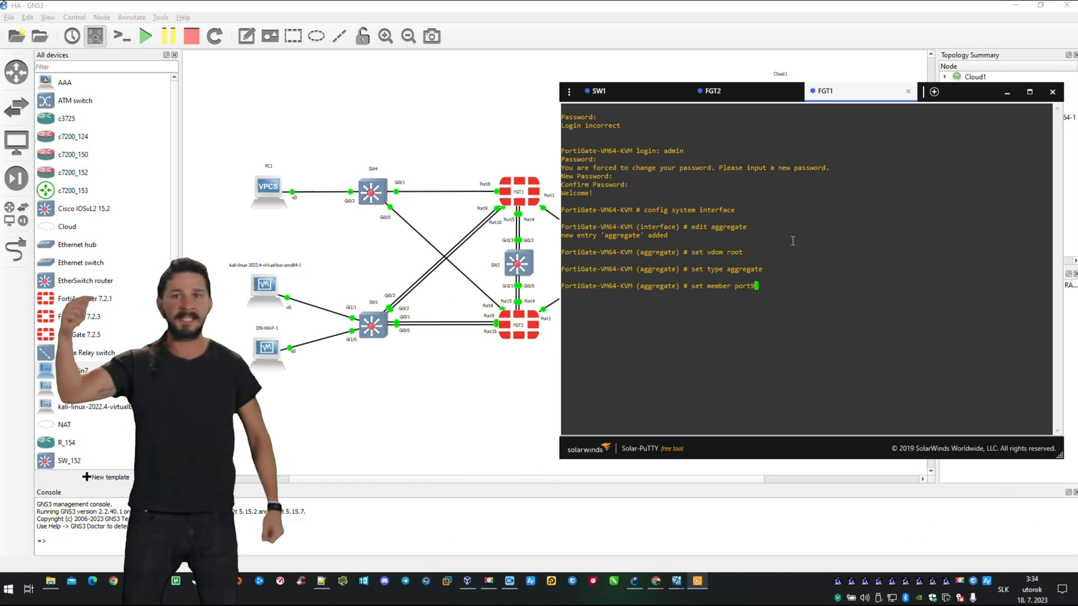
pyautogui.write(' port10')
pyautogui.press('Return')
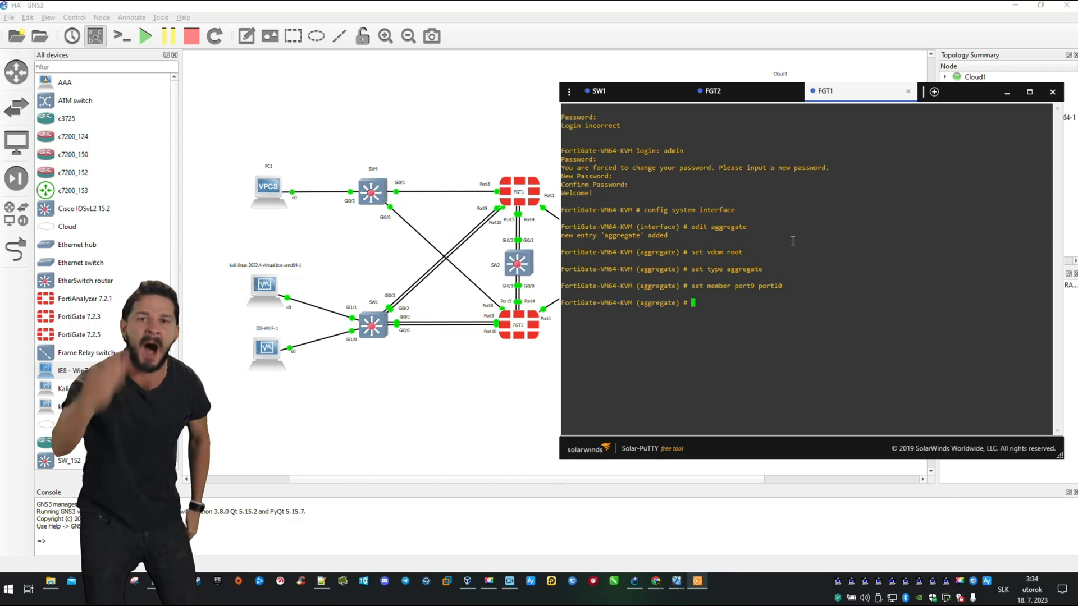
pyautogui.write('end')
pyautogui.press('Return')
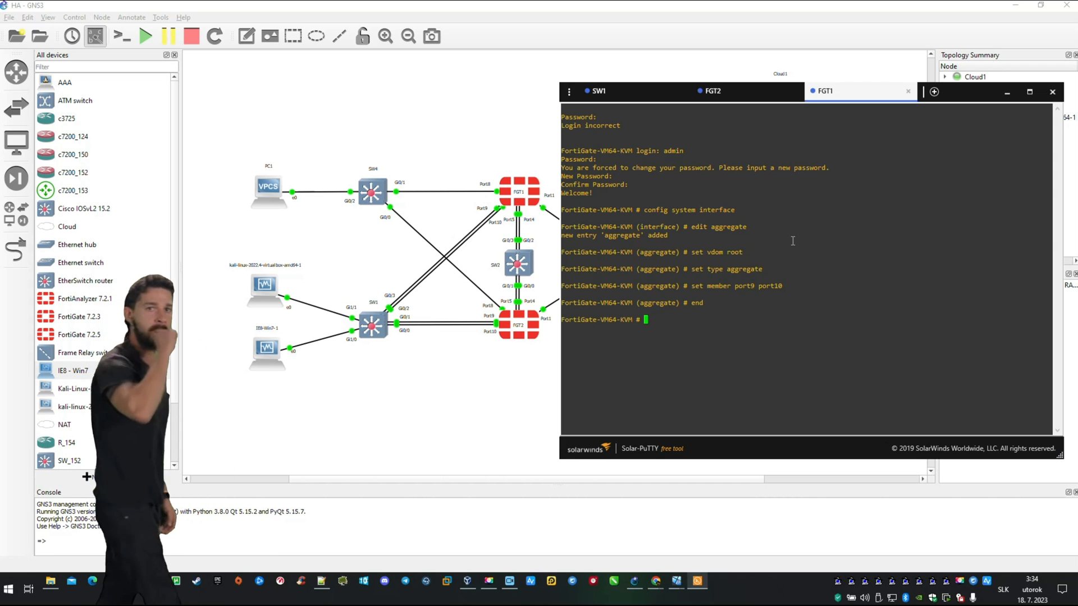
pyautogui.write('config system interface')
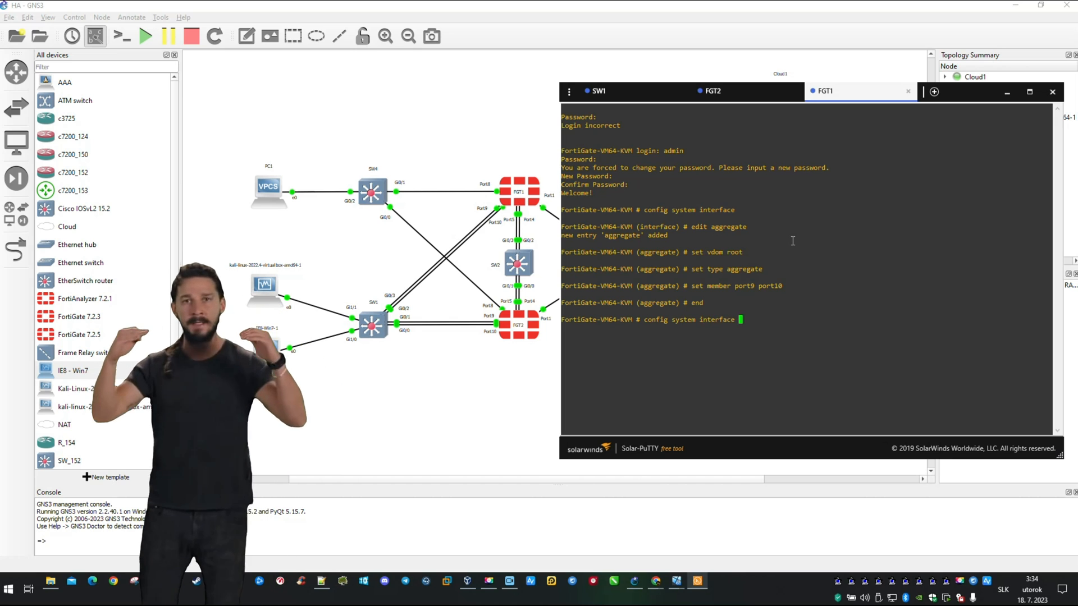
# - Create FGT1's vlan10 in vdom root with 172.16.10.3 255.255.255.0 and https, ping, ssh access
pyautogui.press('Return')
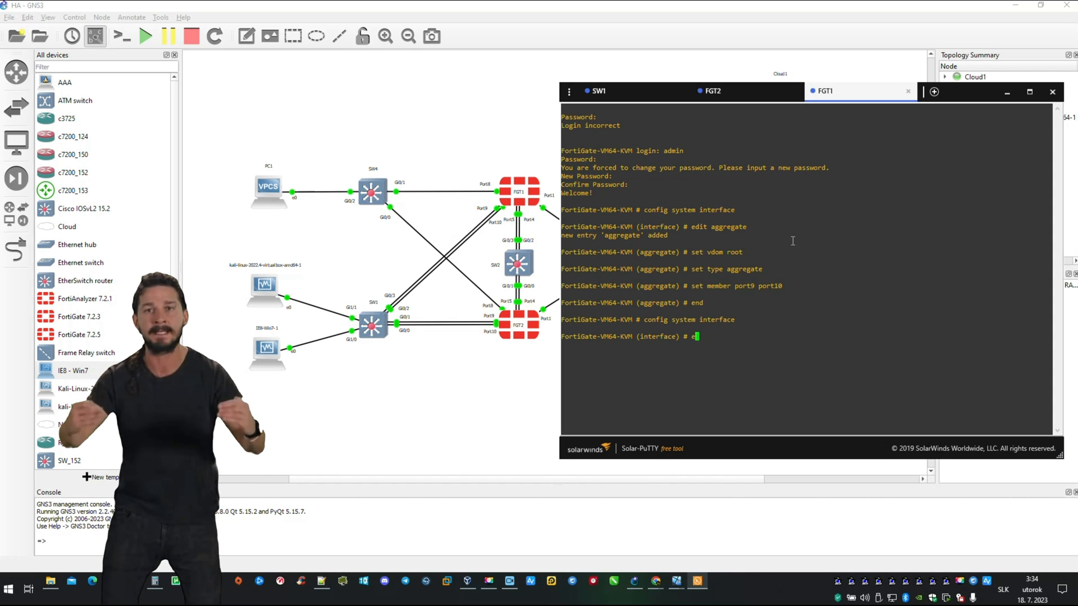
pyautogui.write('edit vlan')
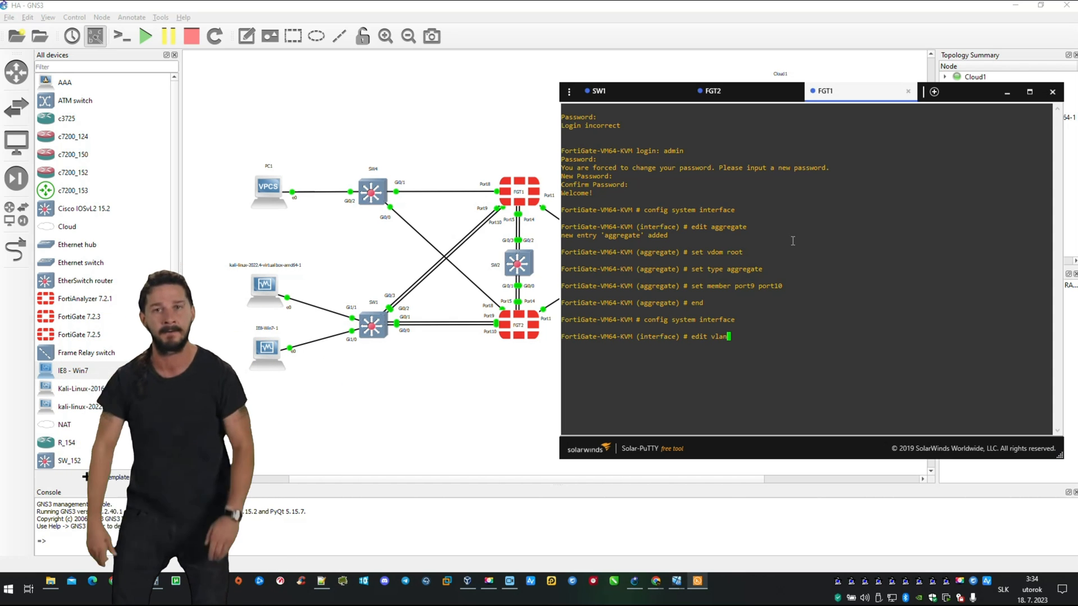
pyautogui.write('10')
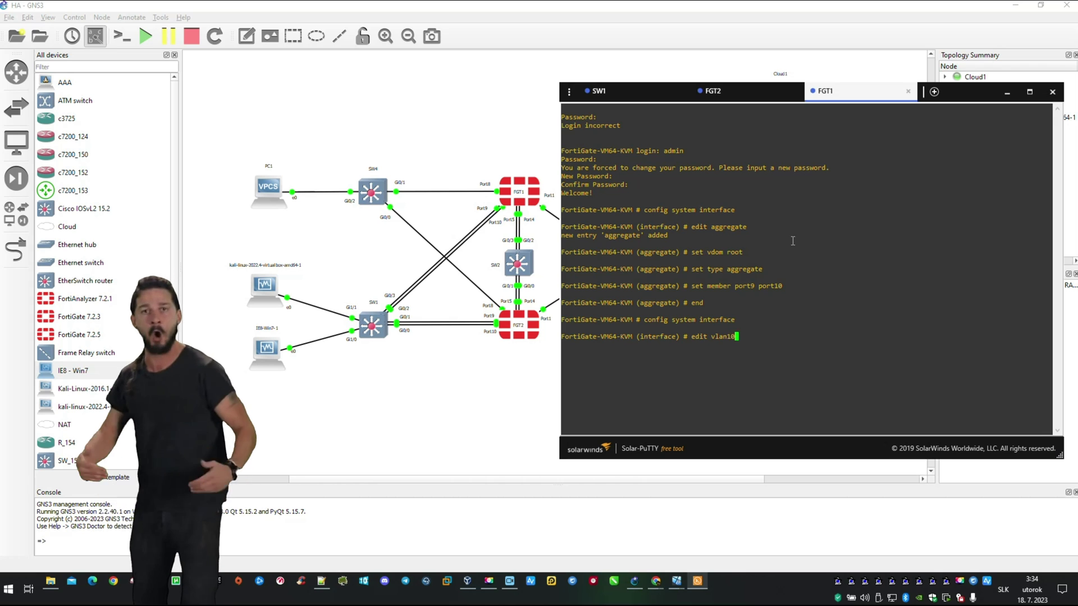
pyautogui.press('Return')
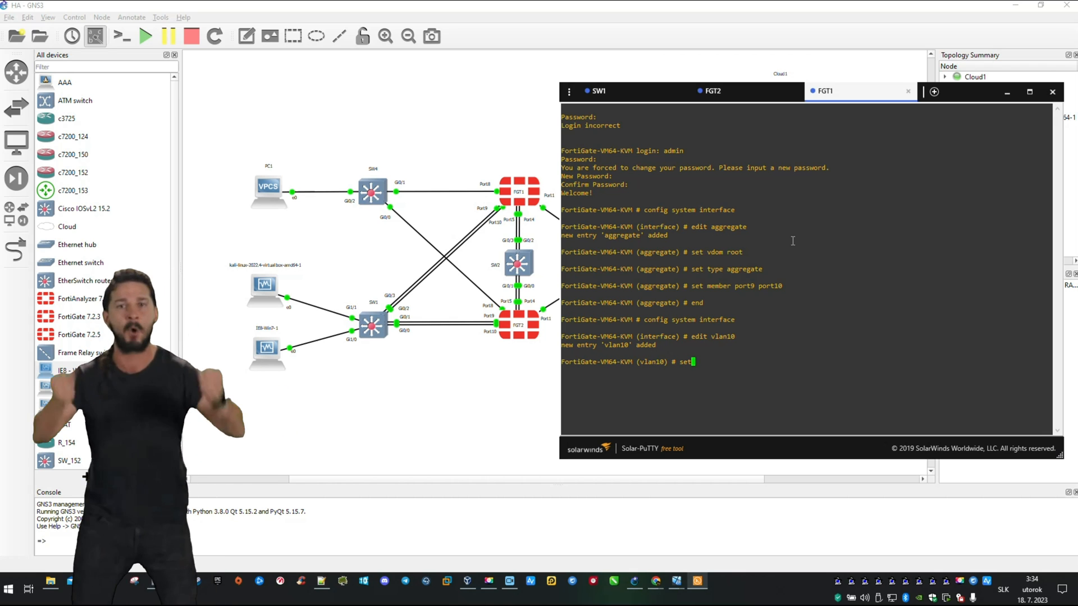
pyautogui.write('set vdom root')
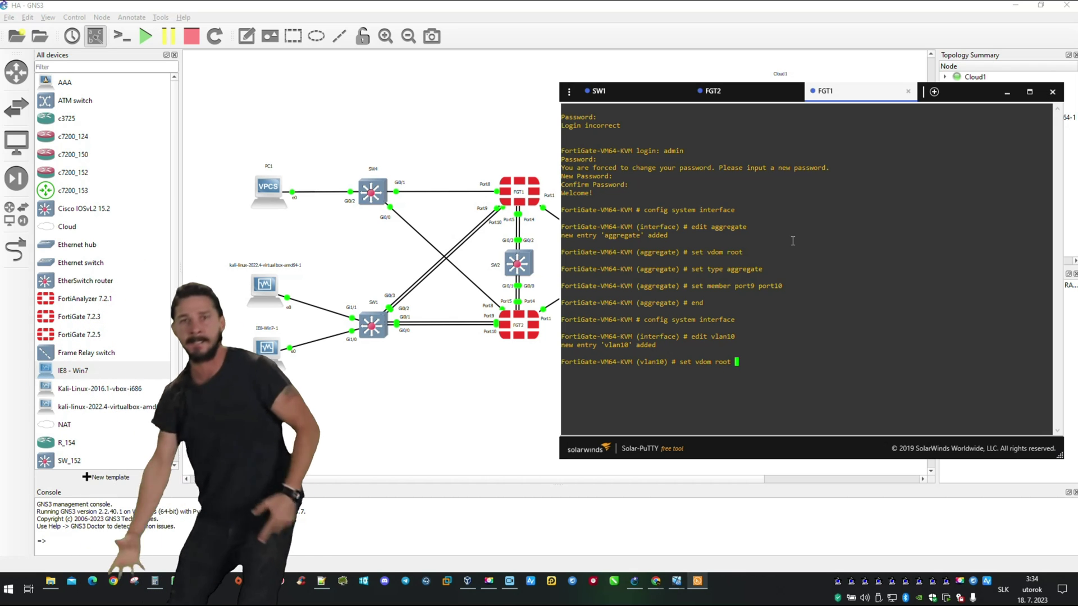
pyautogui.press('Return')
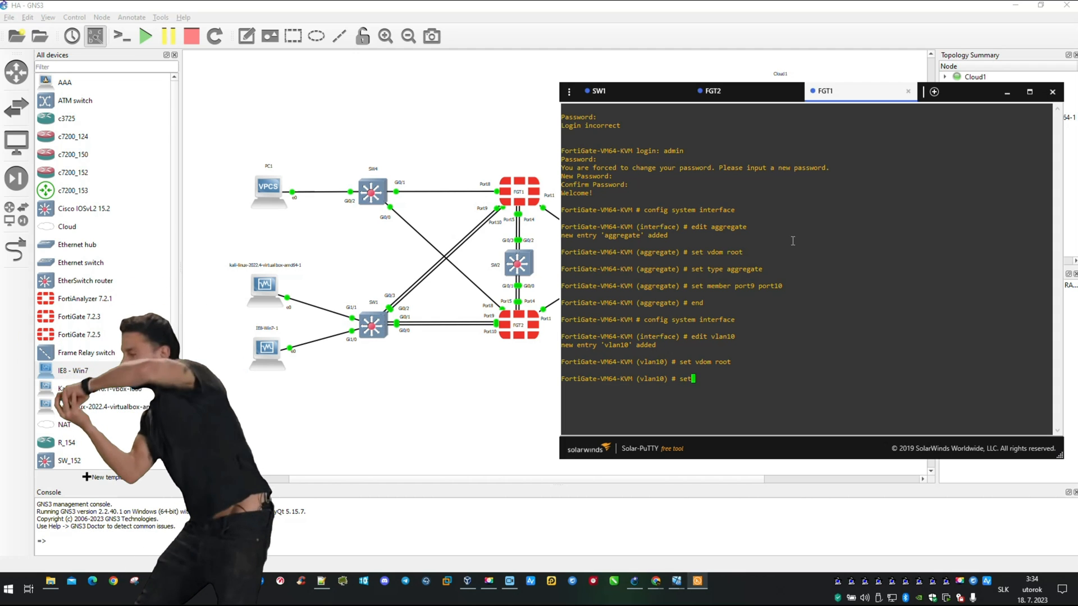
pyautogui.write('set ')
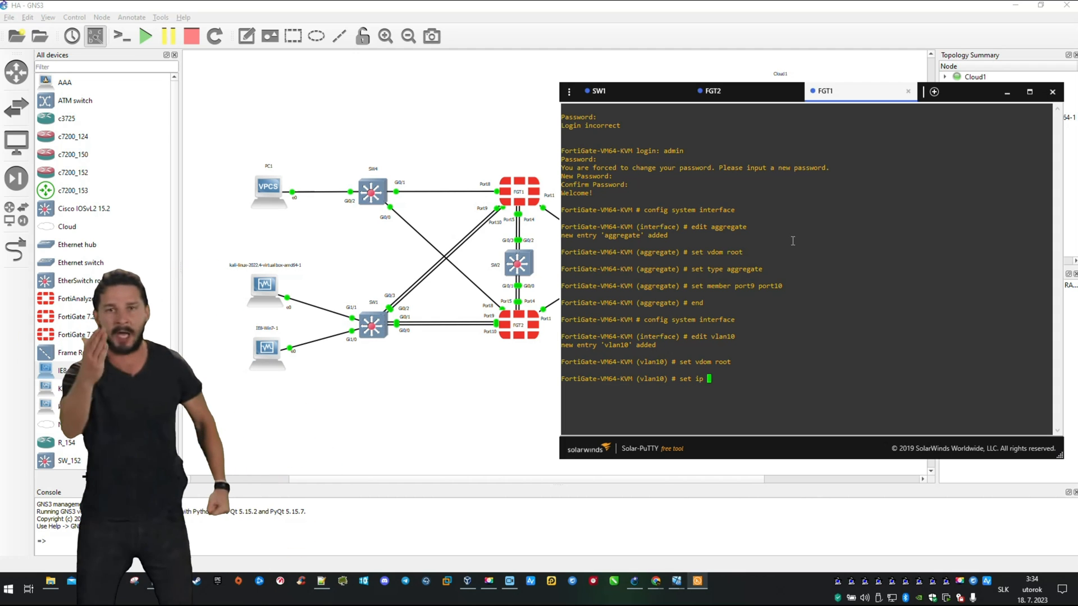
pyautogui.write('ip ?')
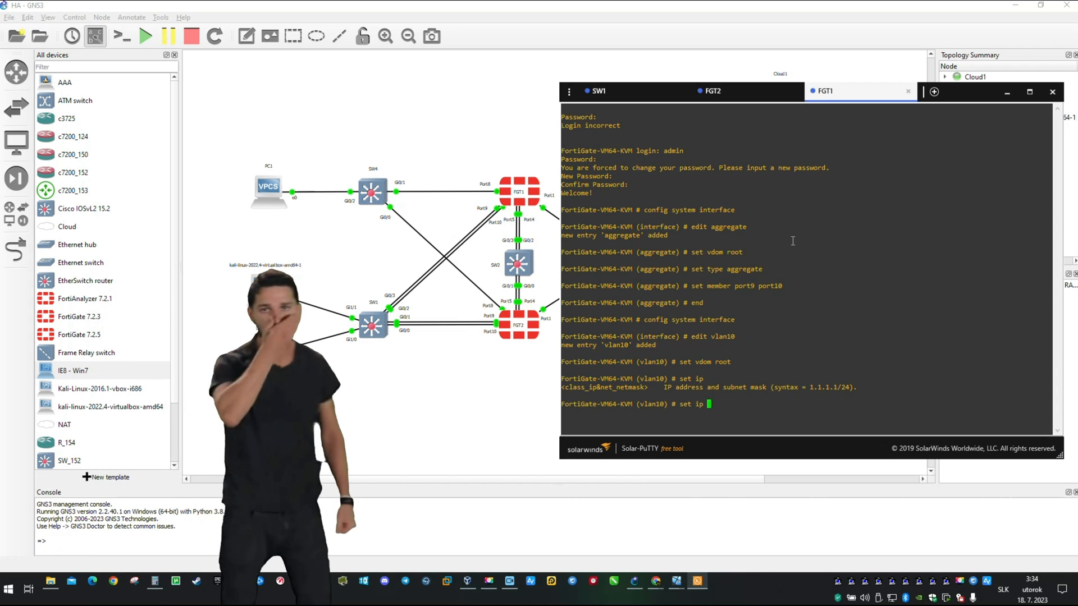
pyautogui.write('172')
pyautogui.write('.16.10.')
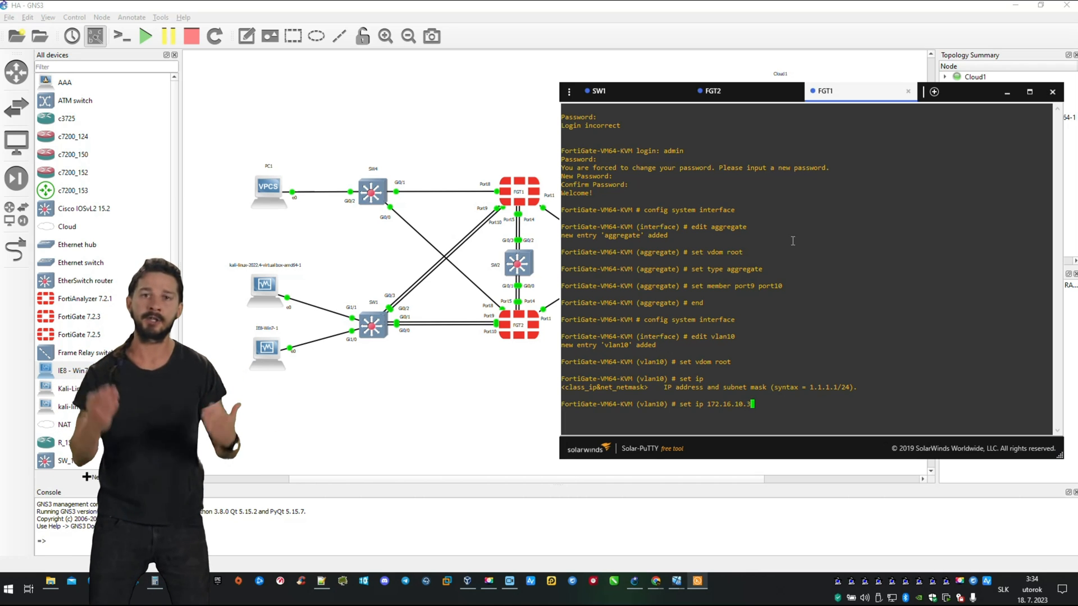
pyautogui.write('3')
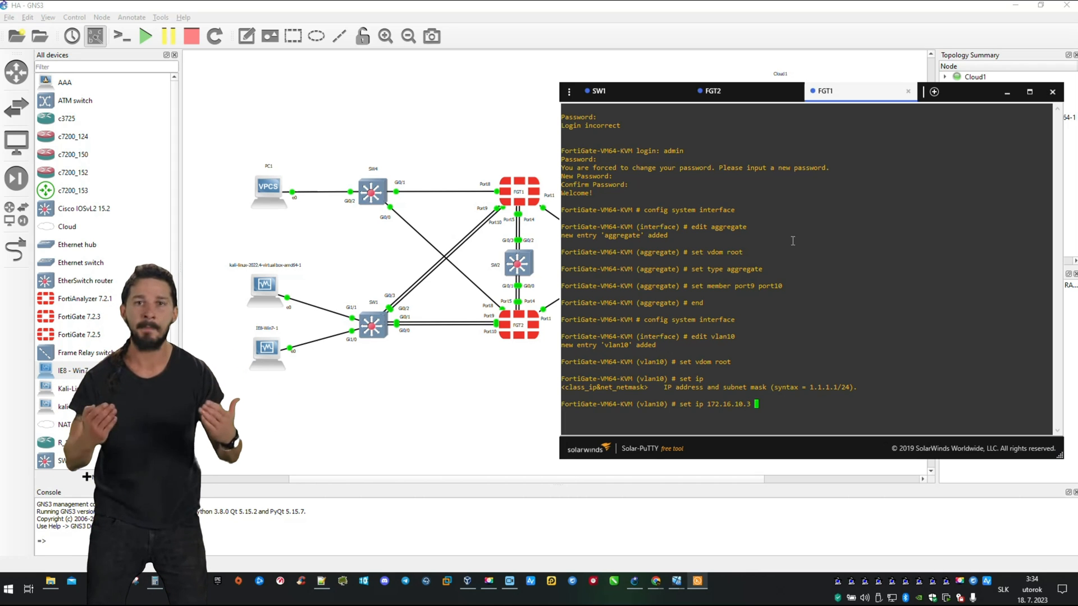
pyautogui.write(' 255.255.255.')
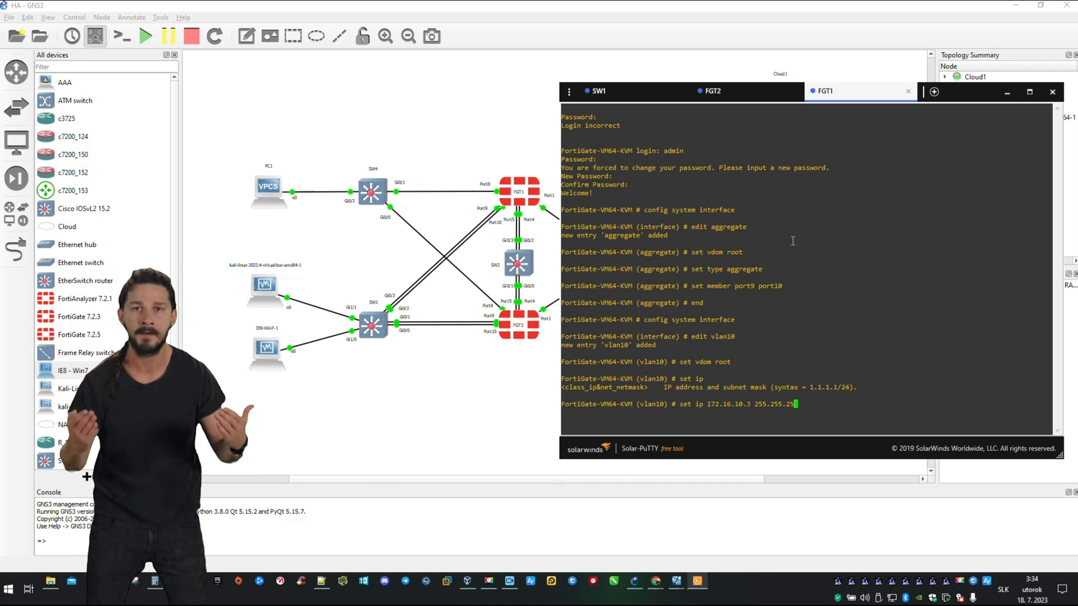
pyautogui.write('0')
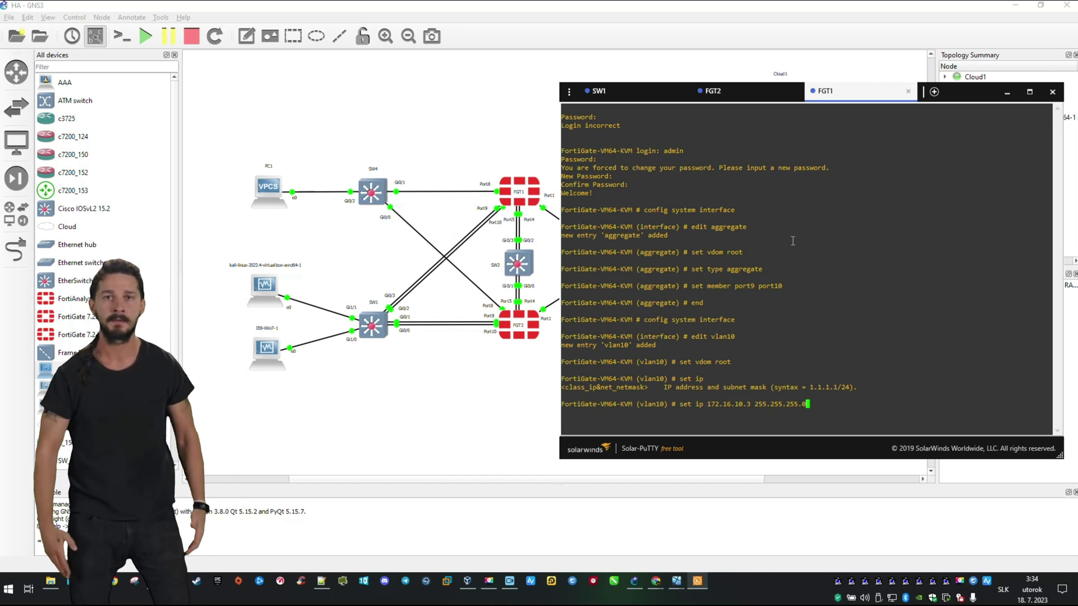
pyautogui.press('Return')
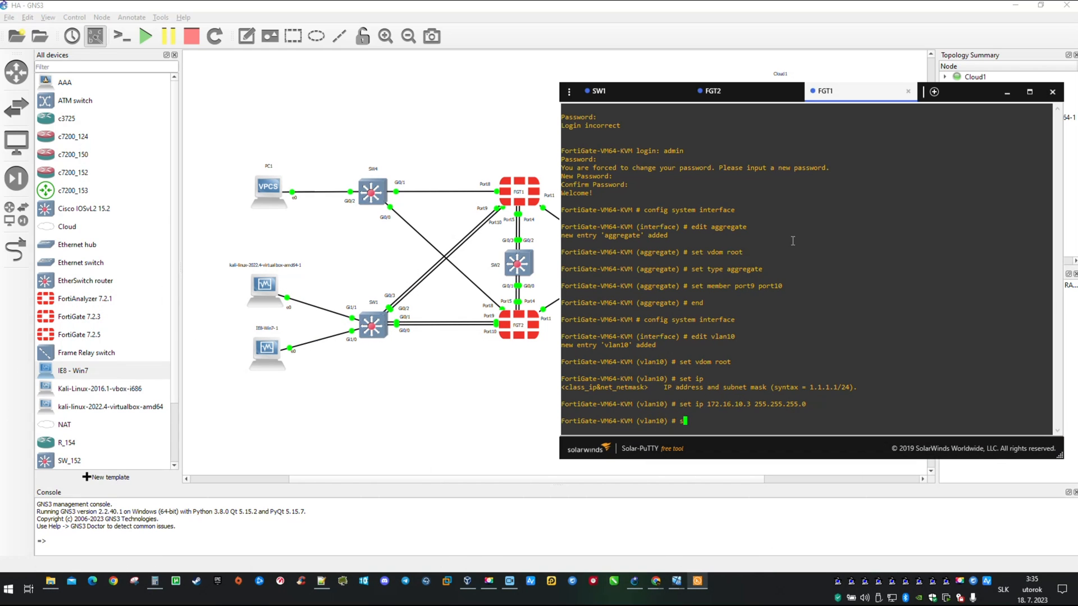
pyautogui.write('et a')
pyautogui.write('llowaccess h')
pyautogui.write('ttps ping ss')
pyautogui.write('h')
pyautogui.press('Return')
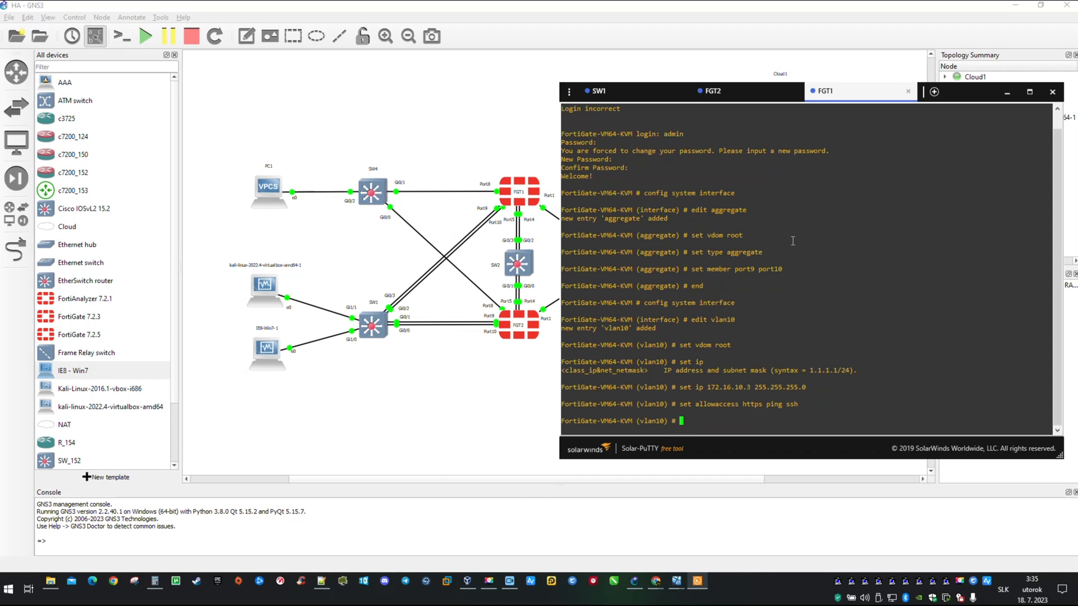
pyautogui.write('et ')
pyautogui.write('interface aggr')
pyautogui.write('egate')
# - Bind vlan10 to the aggregate with VLAN ID 10, commit, and ping 172.16.10.10 from FGT1
pyautogui.press('Return')
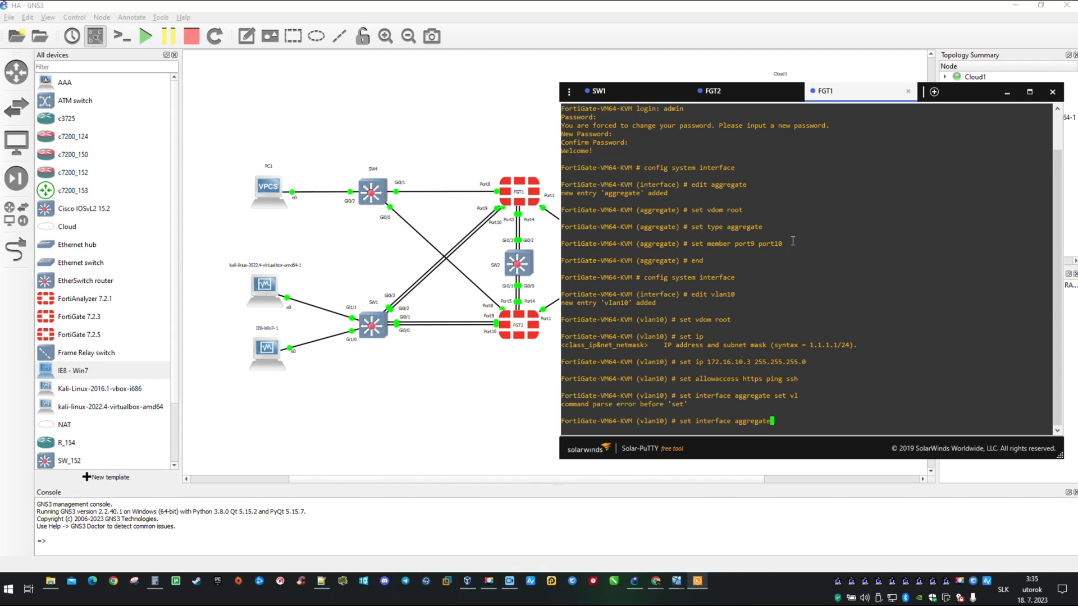
pyautogui.write('set ')
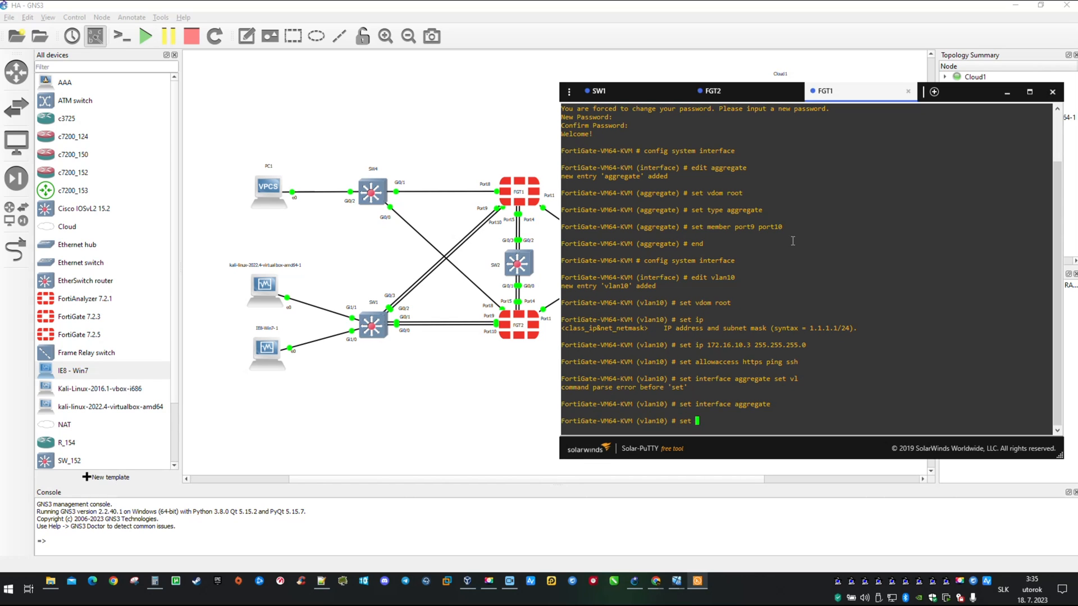
pyautogui.write('vlanid ')
pyautogui.write('10')
pyautogui.press('Return')
pyautogui.write('e')
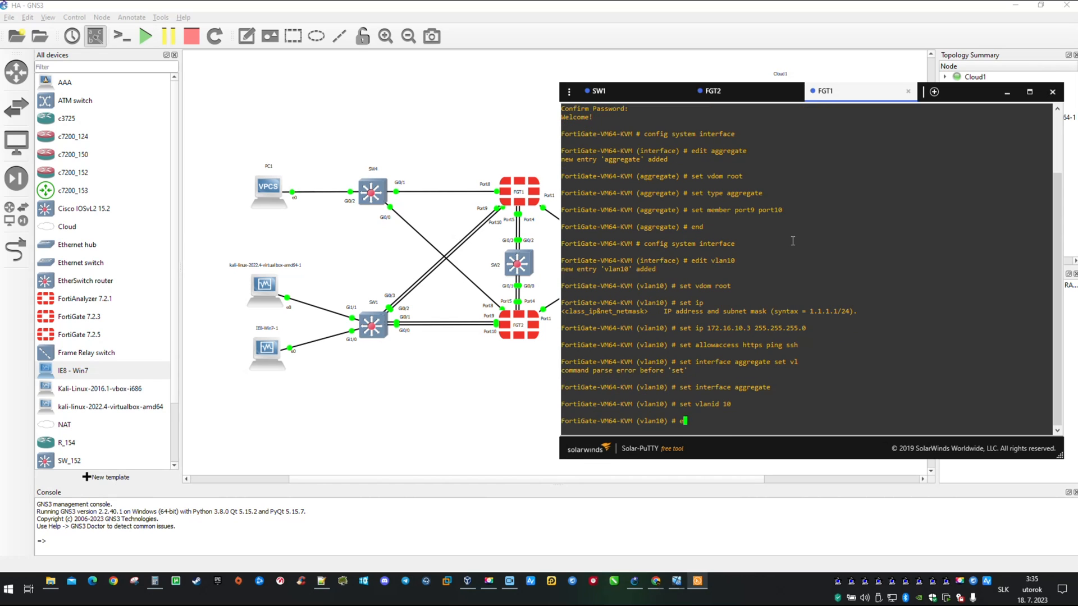
pyautogui.write('nd')
pyautogui.press('Return')
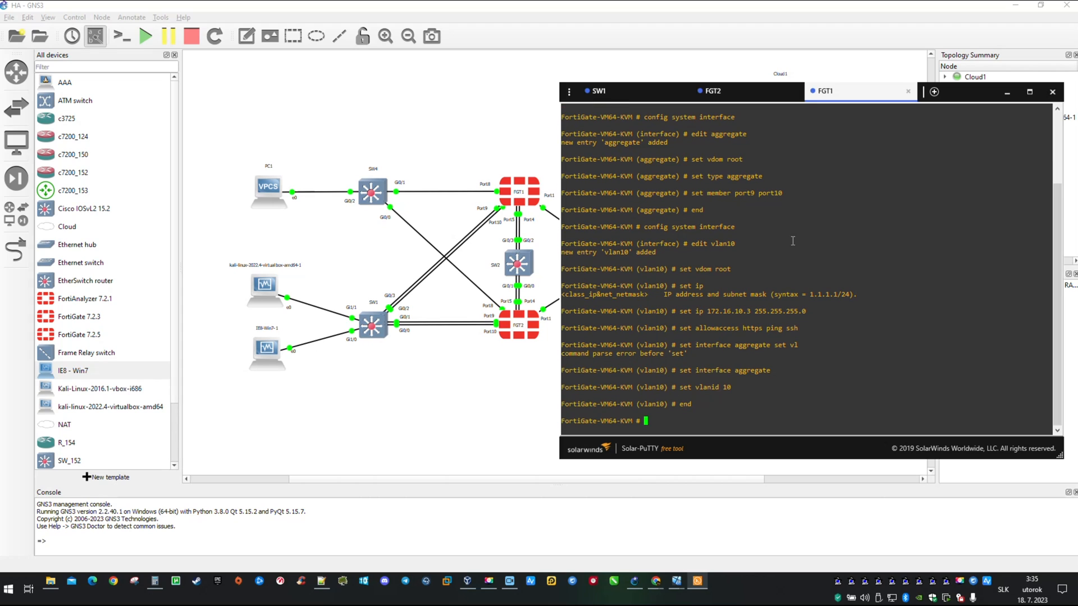
pyautogui.write('exec')
pyautogui.write('ute ping ')
pyautogui.write('17')
pyautogui.write('.16.10.10')
pyautogui.press('Return')
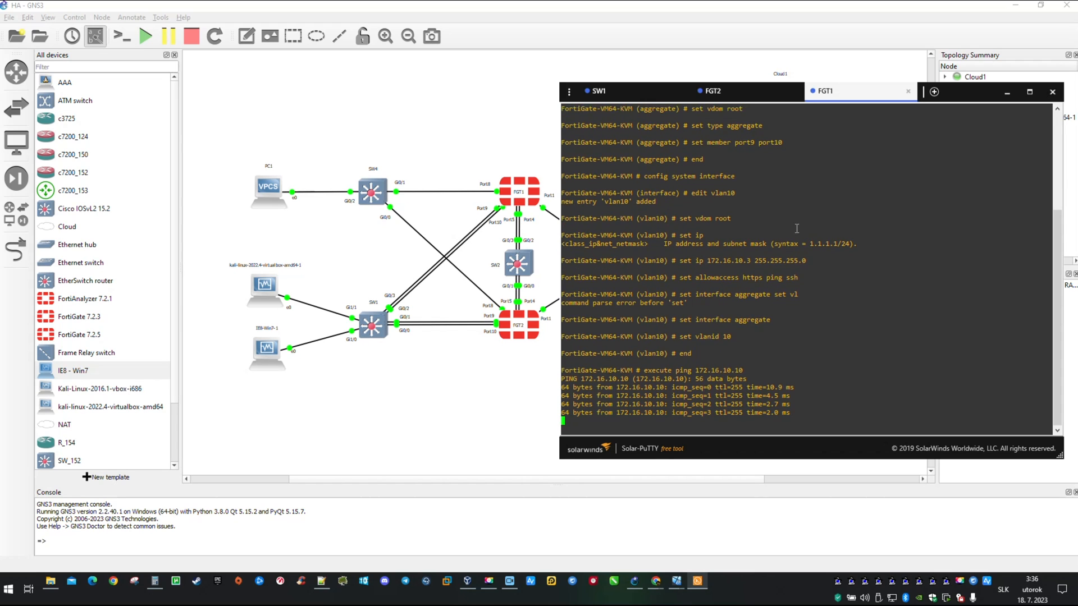
# - Check SW1's console, then edit Wired connection 1 in Kali's advanced network settings
pyautogui.click(599, 91)
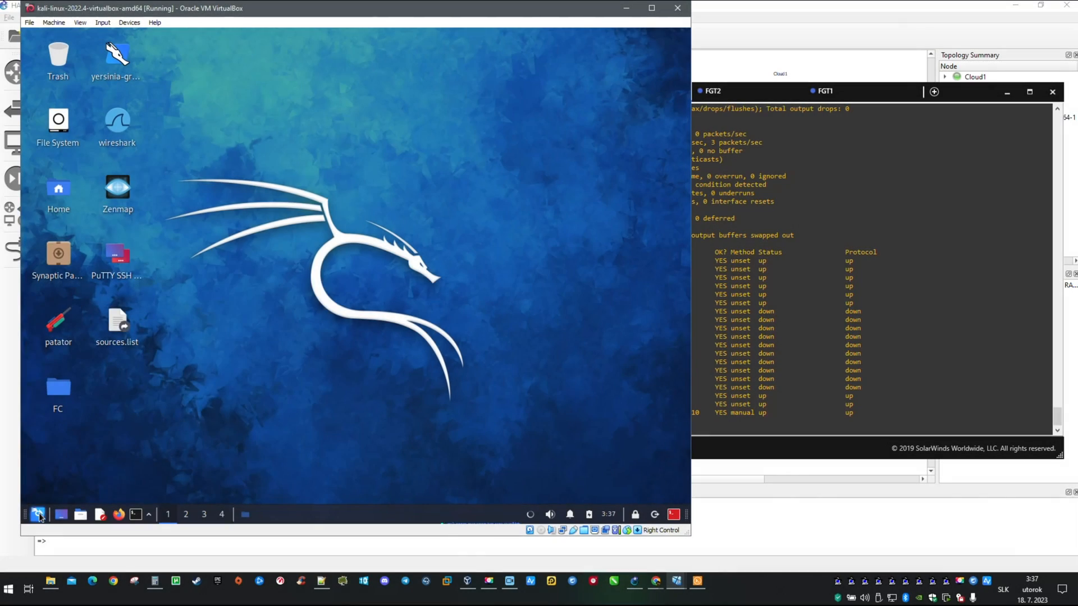
pyautogui.click(38, 514)
pyautogui.click(333, 143)
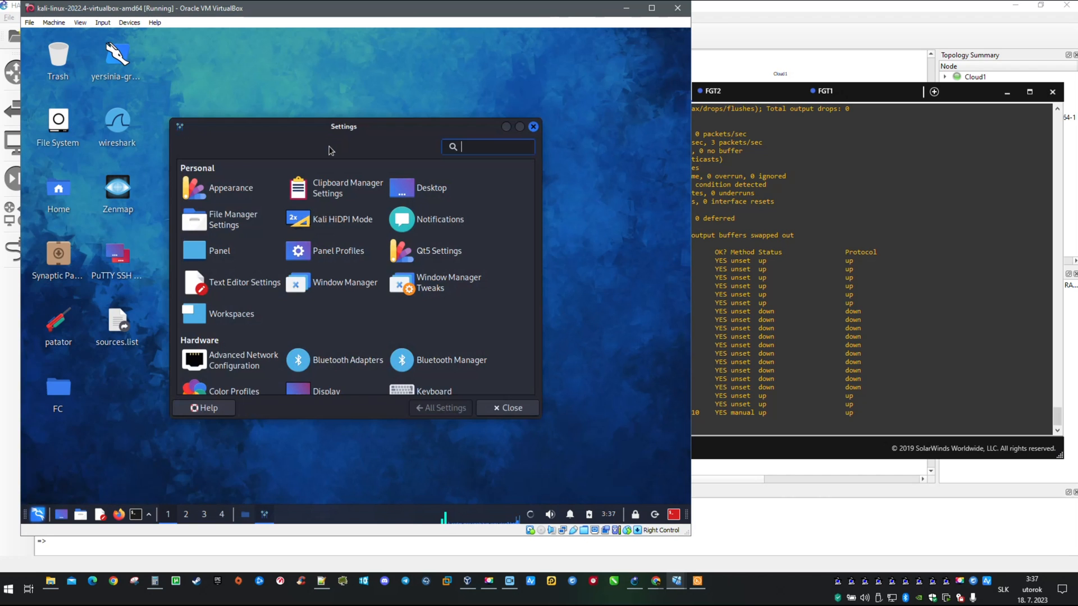
pyautogui.click(243, 361)
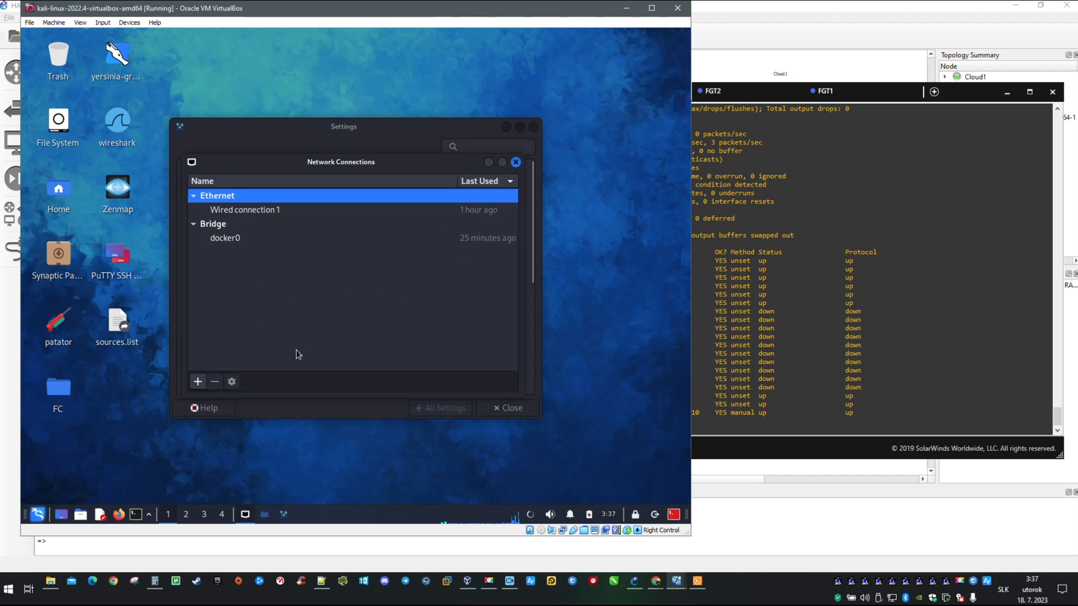
pyautogui.doubleClick(279, 209)
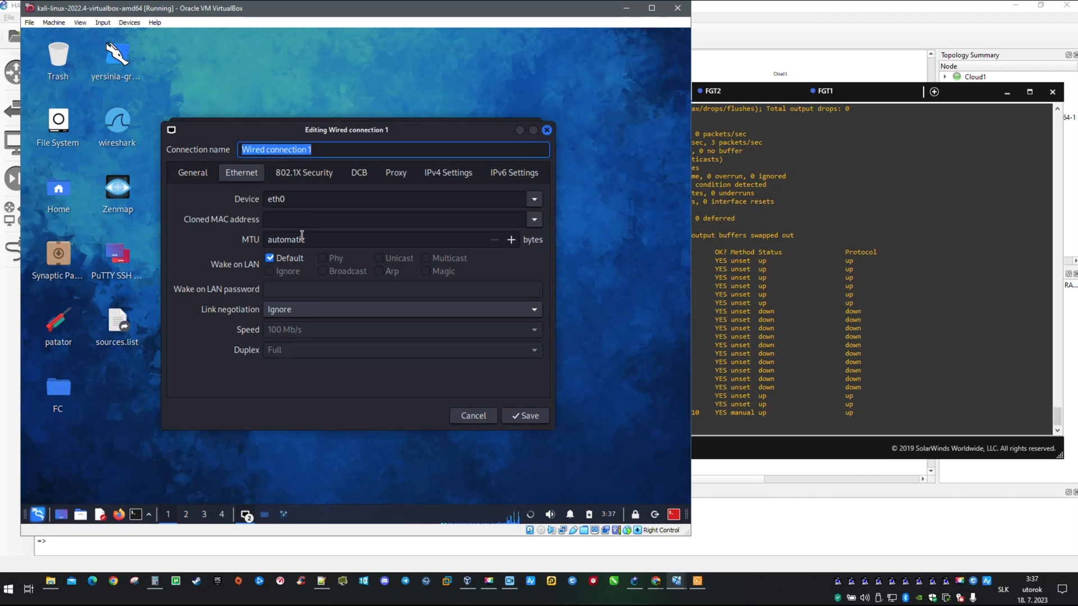
# - Set IPv4 to Manual with 172.16.10.51/255.255.255.0, save, and close the network settings
pyautogui.click(447, 172)
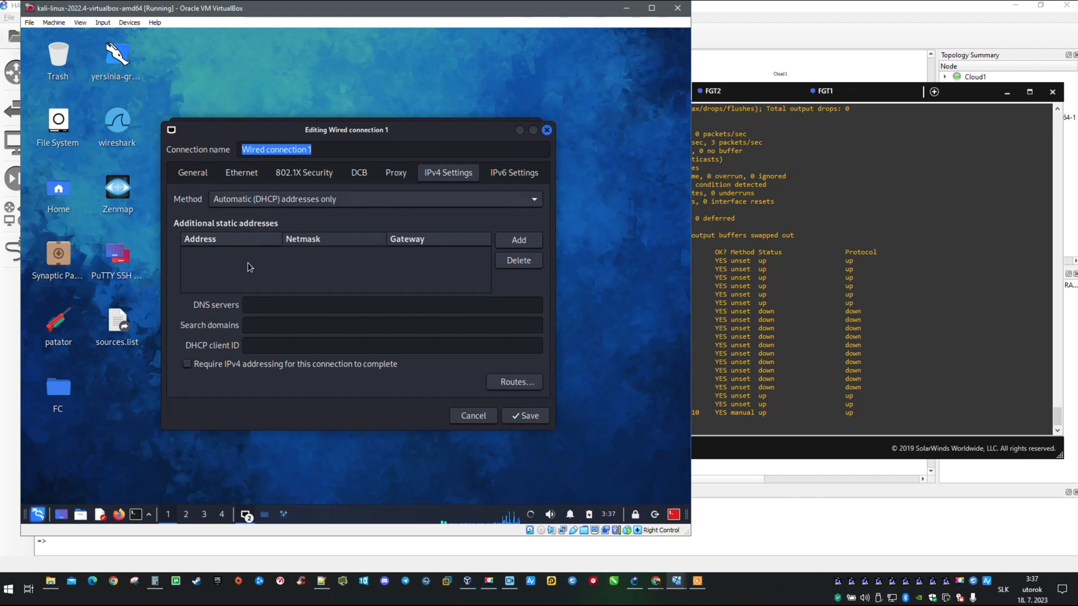
pyautogui.click(406, 199)
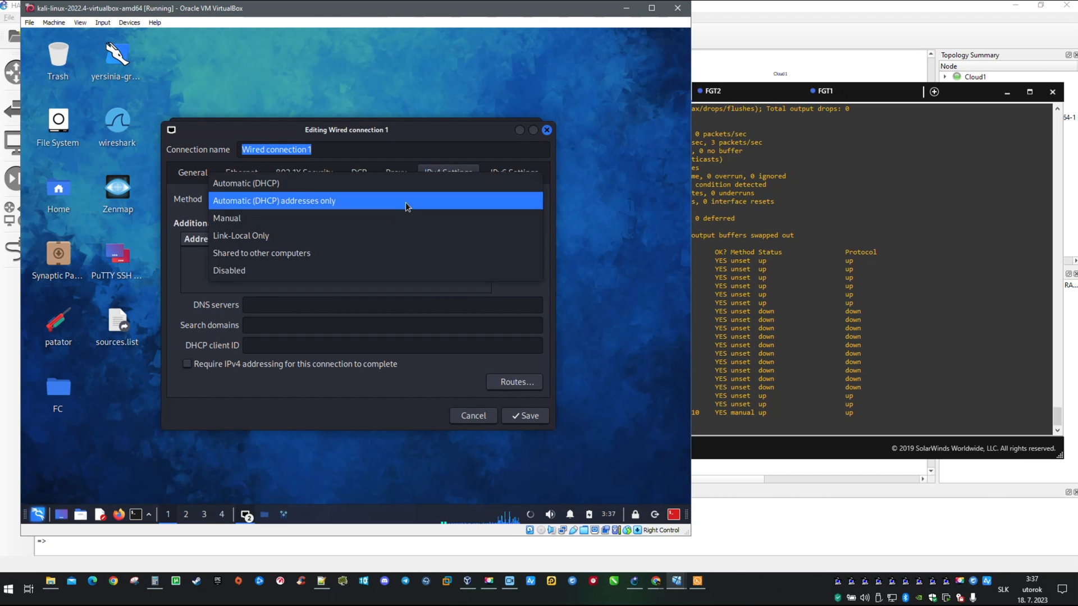
pyautogui.click(269, 222)
pyautogui.click(519, 240)
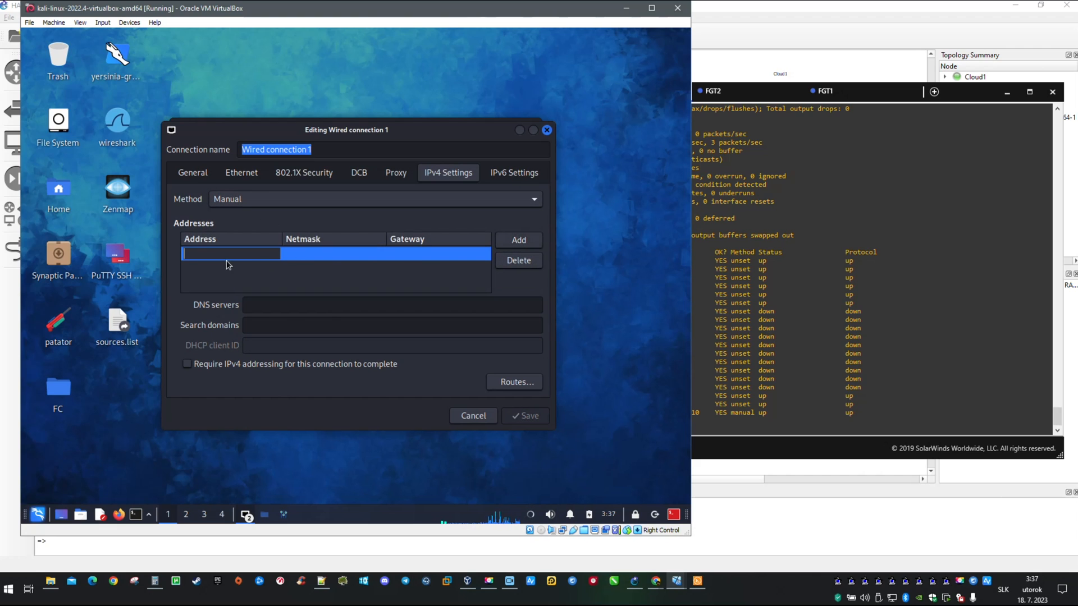
pyautogui.write('172')
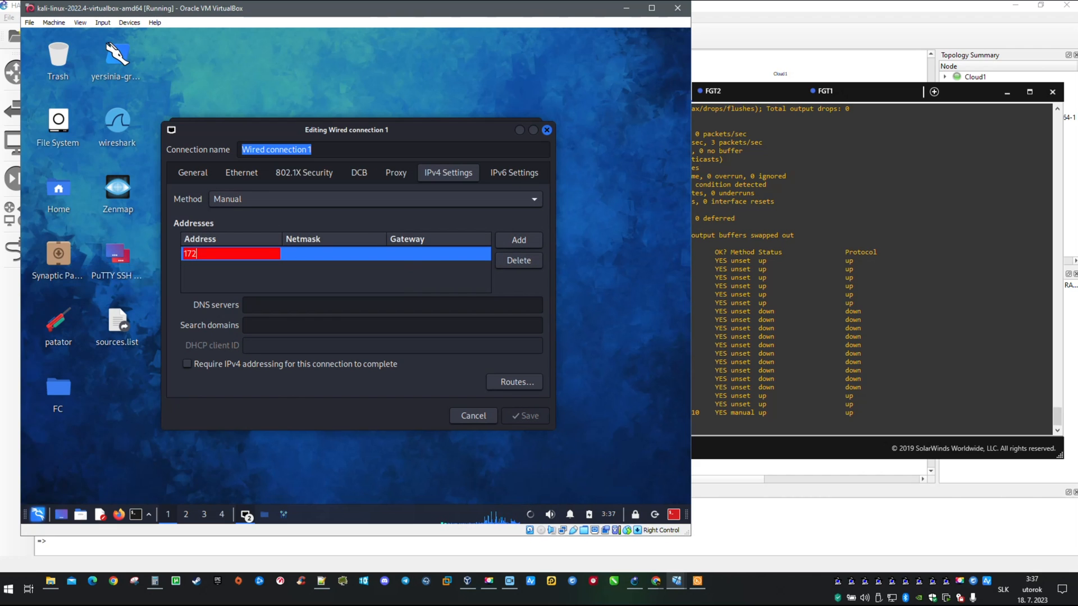
pyautogui.write('.16.10.')
pyautogui.write('51')
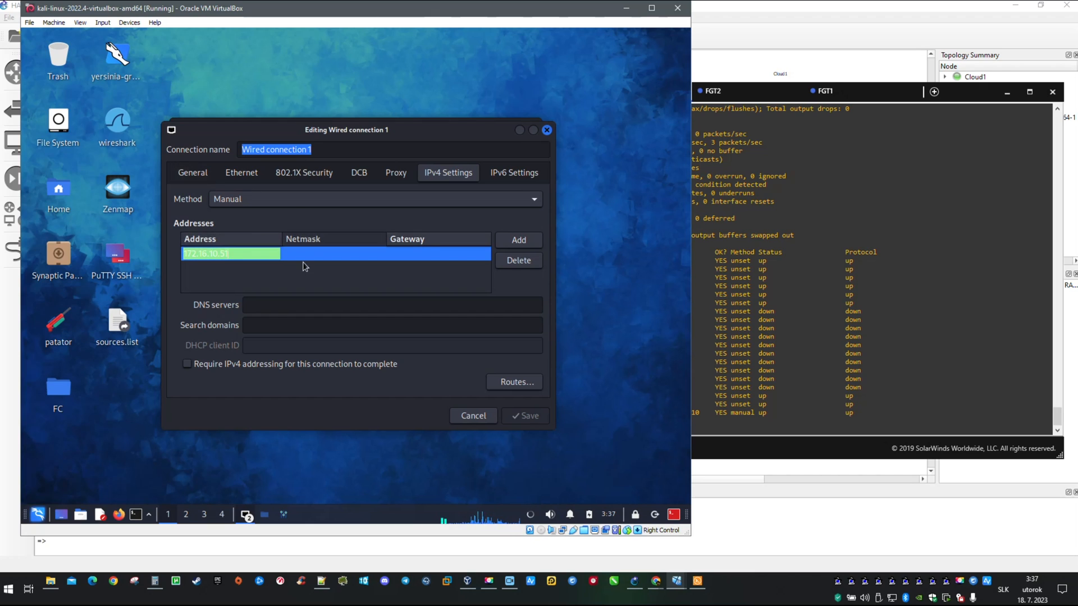
pyautogui.click(306, 253)
pyautogui.write('255')
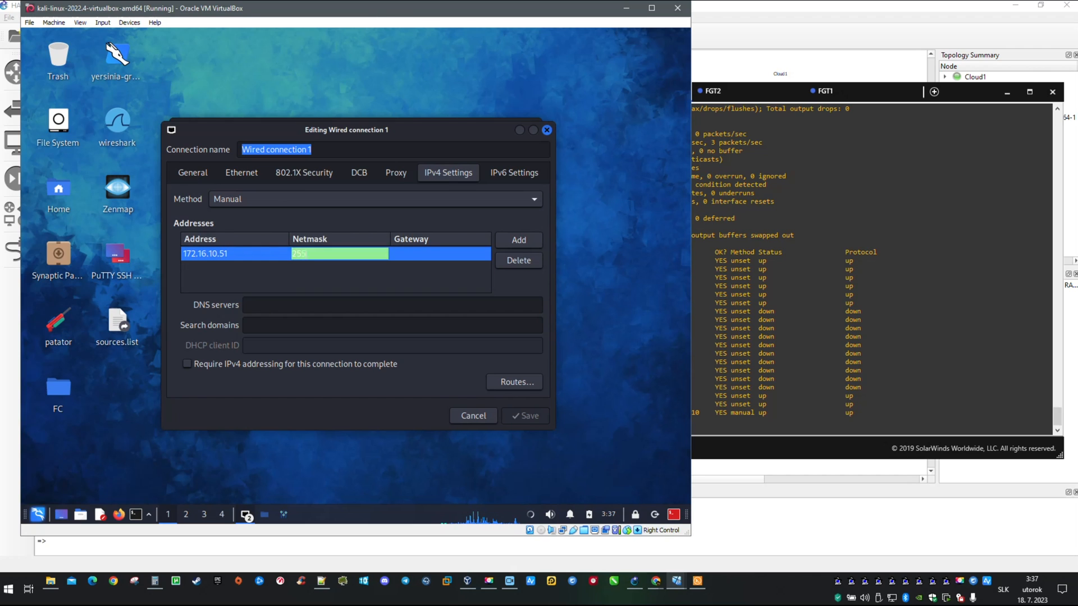
pyautogui.write('.255.255.0')
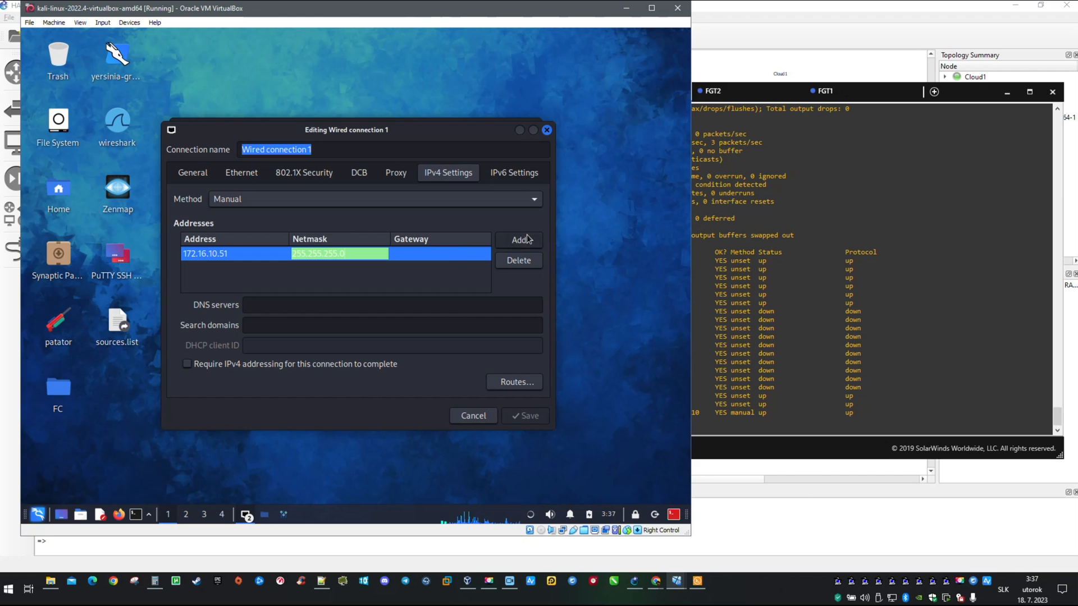
pyautogui.click(396, 275)
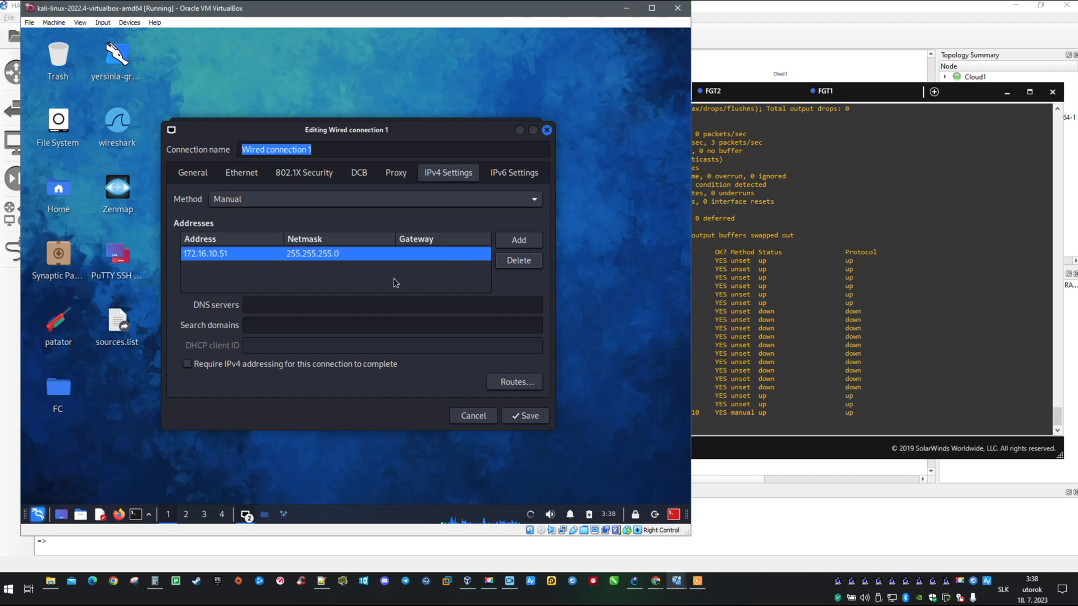
pyautogui.click(528, 416)
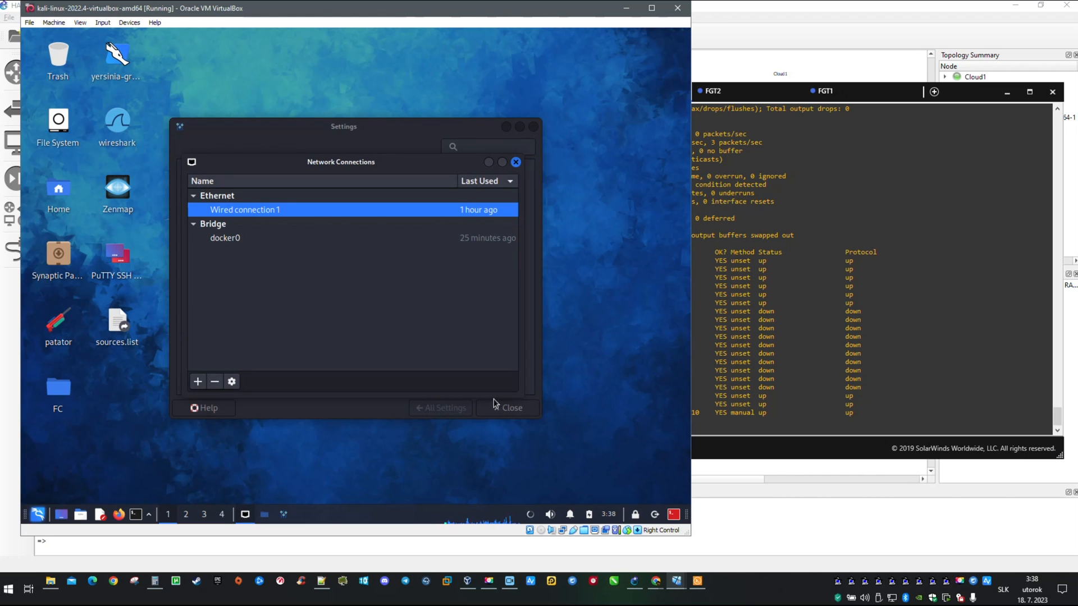
pyautogui.click(515, 161)
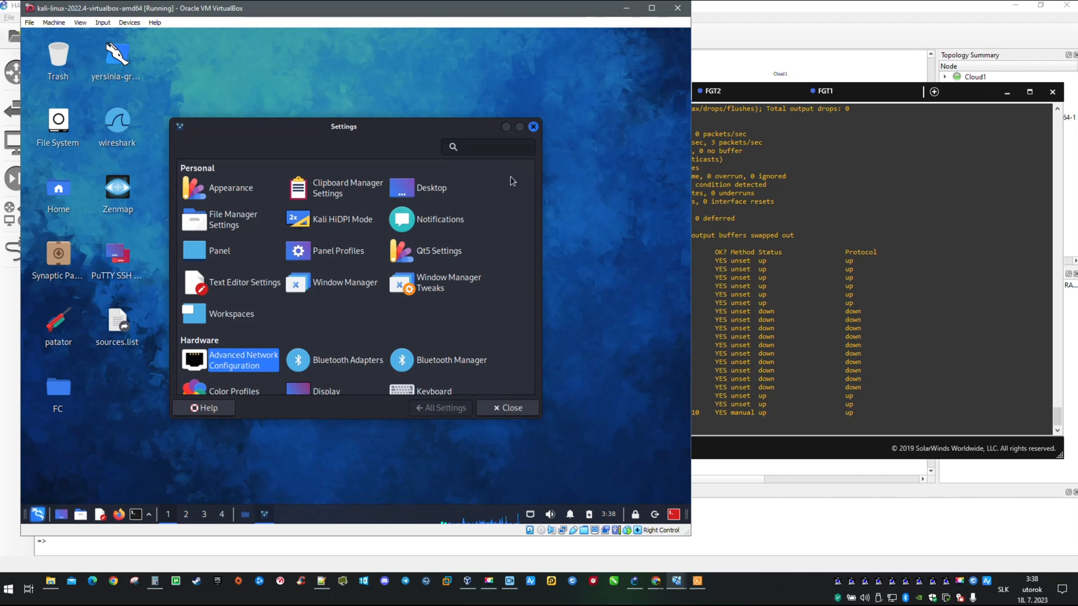
pyautogui.click(533, 126)
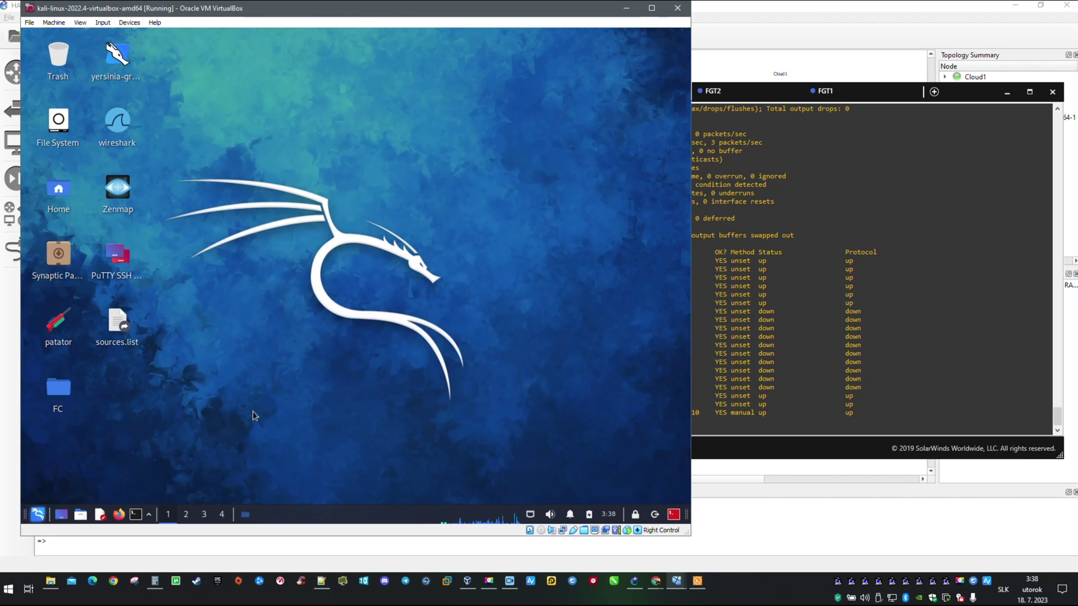
# - From a Kali terminal, ping 172.16.10.2 and get replies with 0% loss
pyautogui.click(140, 515)
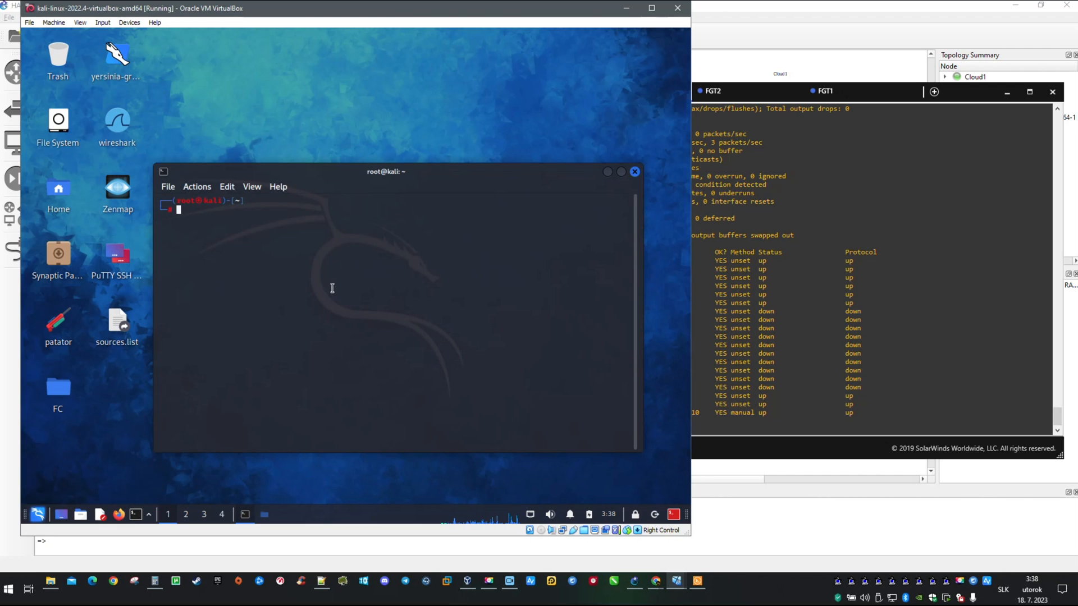
pyautogui.write('pi')
pyautogui.press('Up')
pyautogui.hotkey('ctrl', 'Left')
pyautogui.write('172.')
pyautogui.write('16.1')
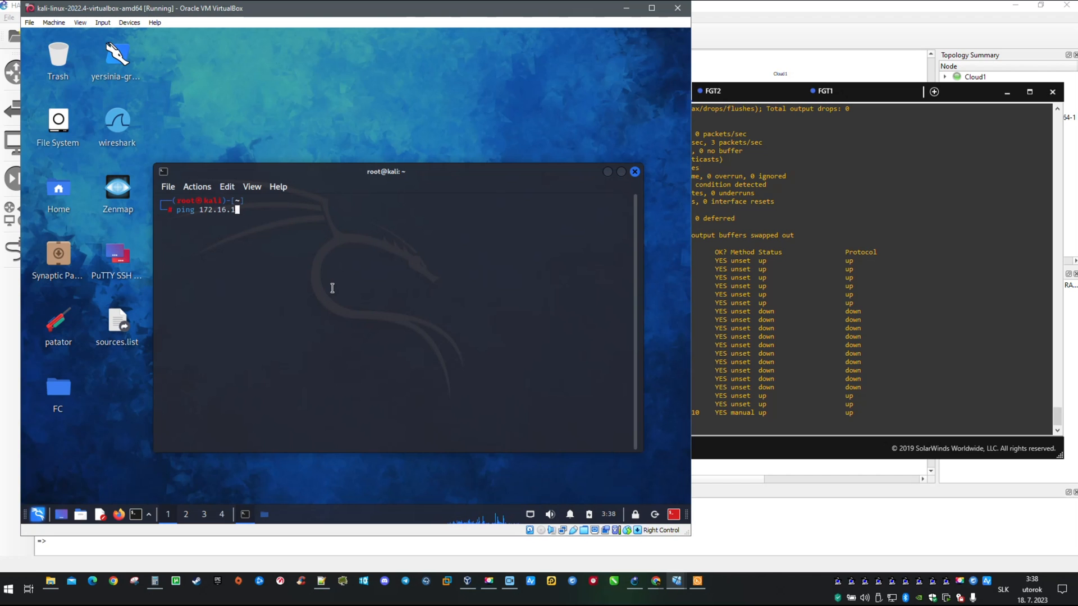
pyautogui.write('0.2')
pyautogui.press('Return')
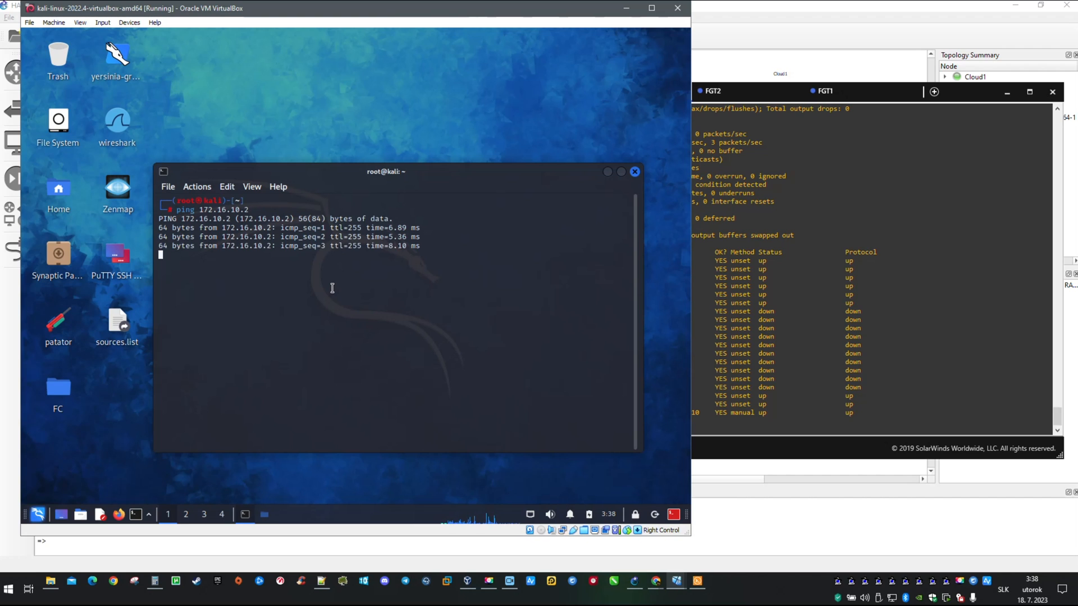
pyautogui.hotkey('ctrl', 'c')
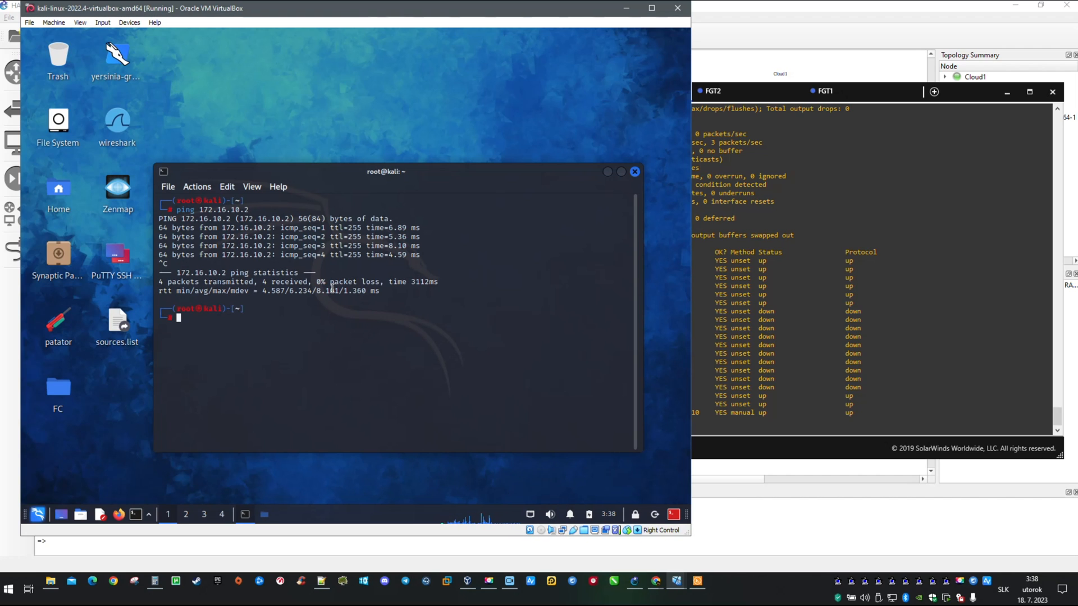
# - Ping 172.16.10.3 from the same terminal with 0% packet loss
pyautogui.press('Up')
pyautogui.press('BackSpace')
pyautogui.write('3')
pyautogui.press('Return')
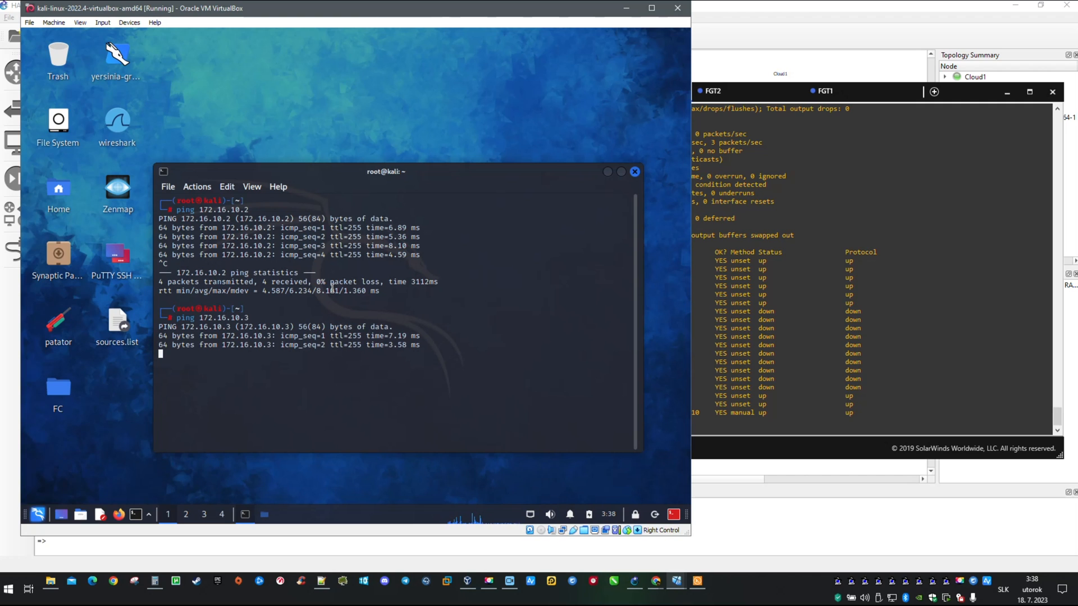
pyautogui.hotkey('ctrl', 'c')
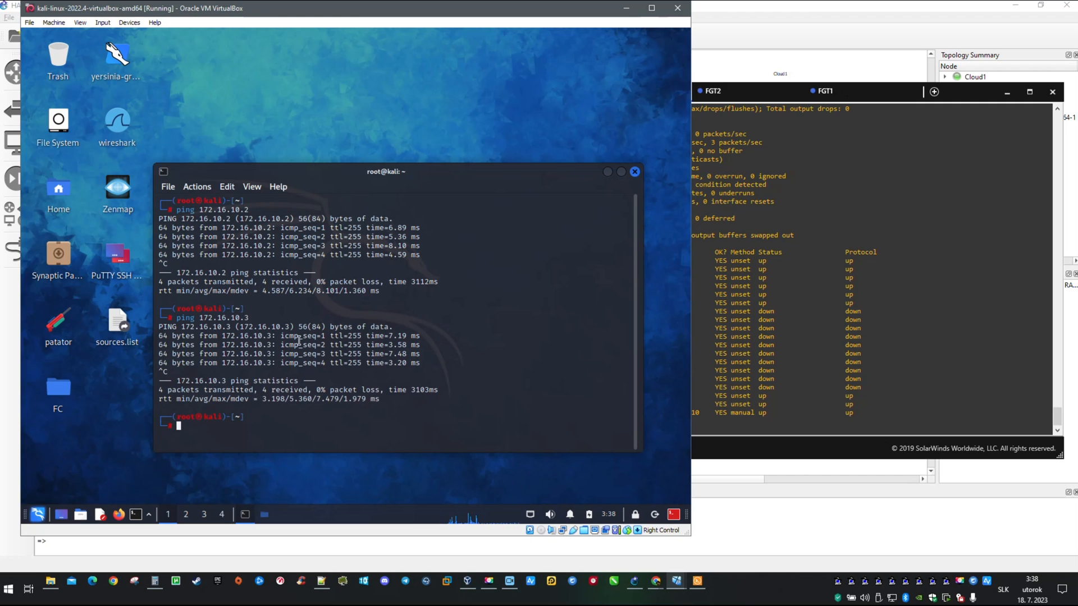
pyautogui.click(119, 514)
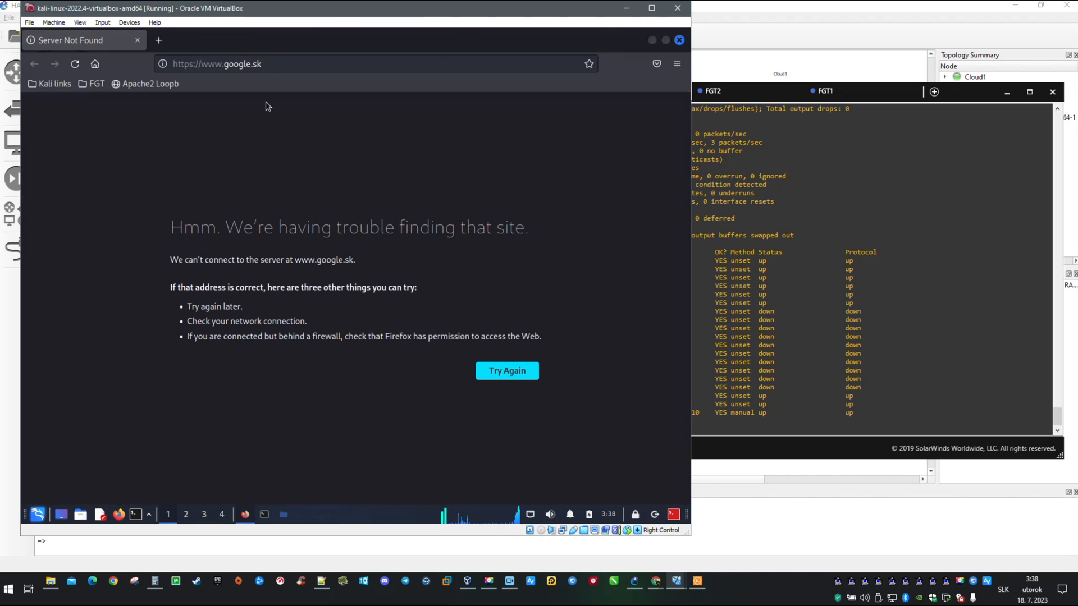
pyautogui.click(285, 64)
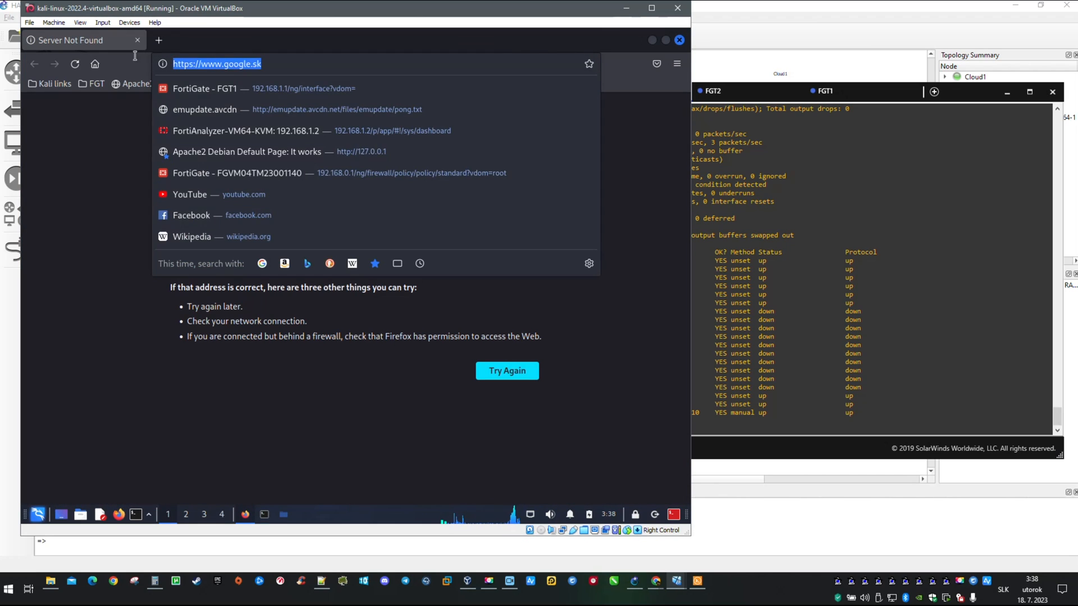
pyautogui.write('https:')
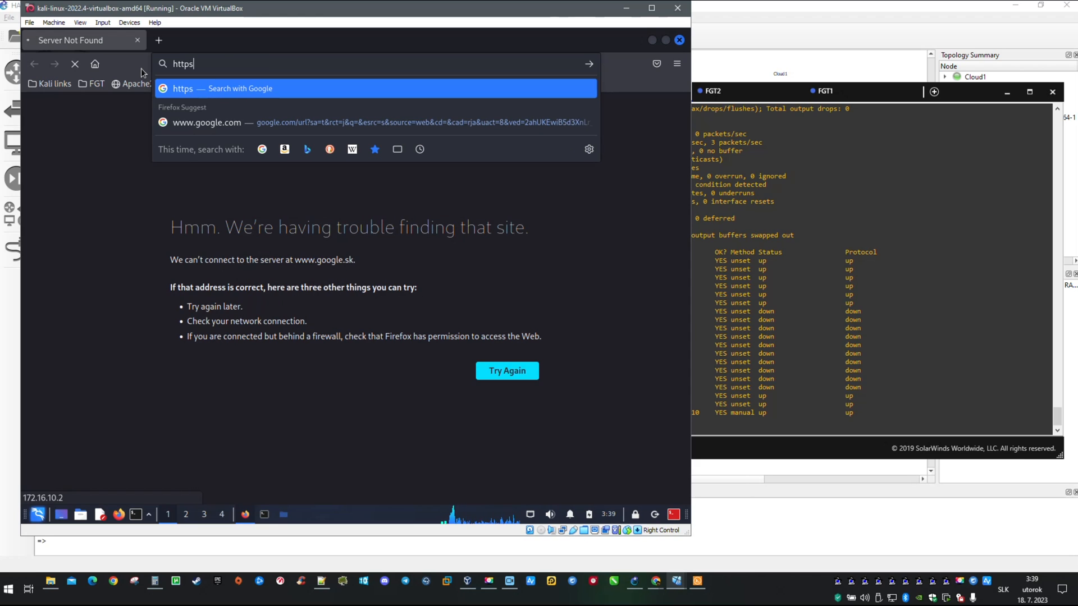
pyautogui.write('//')
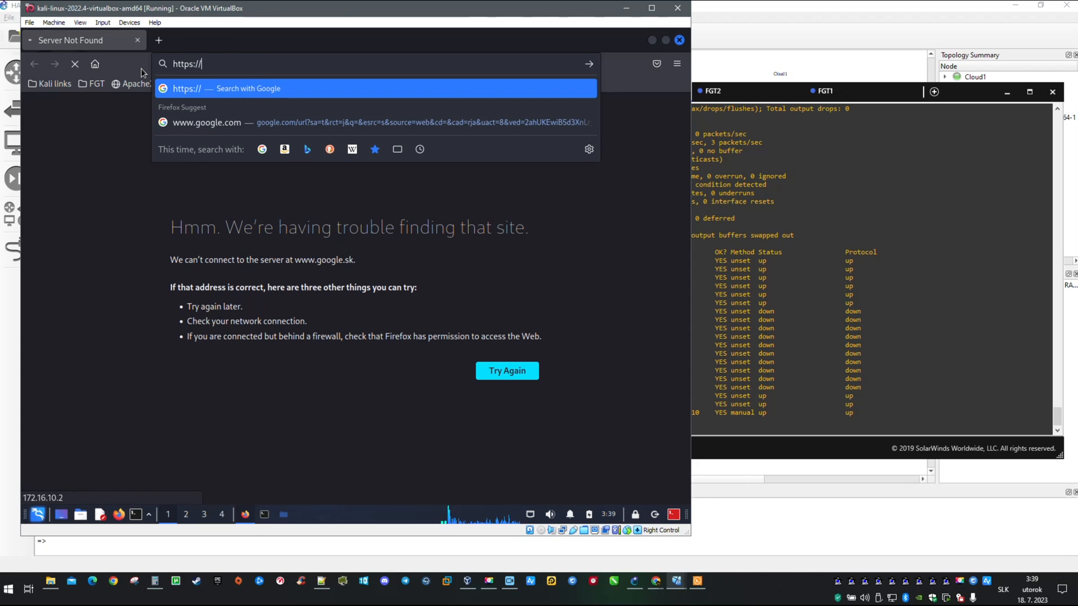
pyautogui.write('172.')
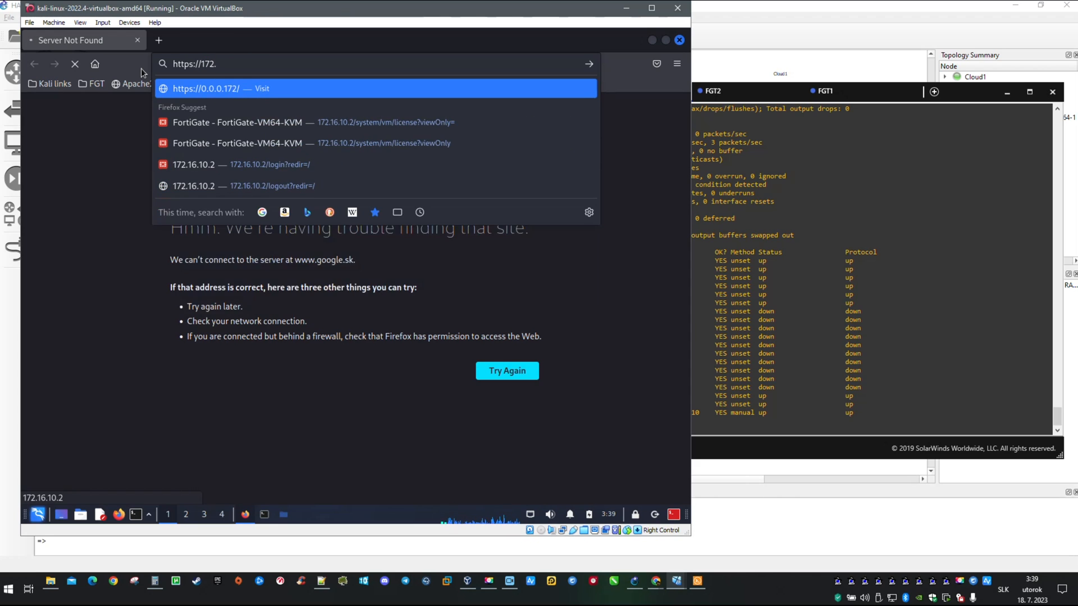
pyautogui.write('16.10.')
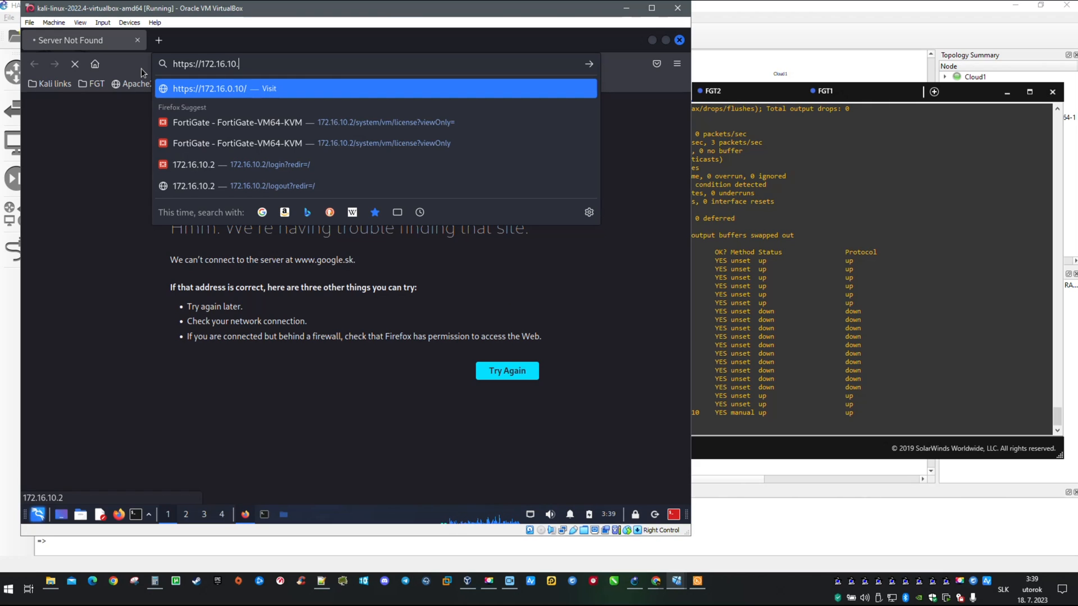
pyautogui.write('2')
pyautogui.press('Return')
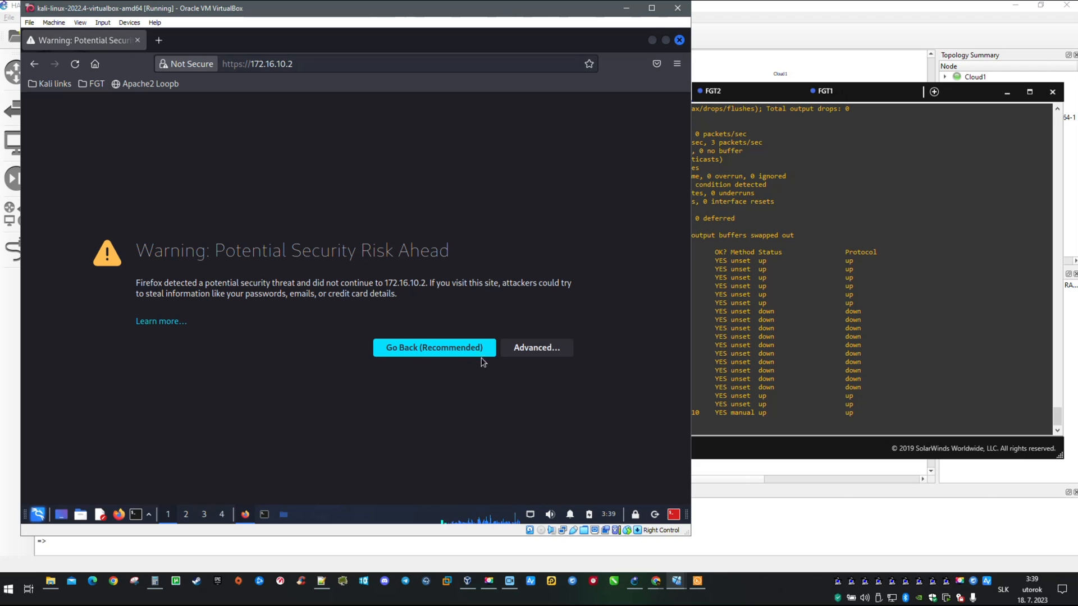
pyautogui.click(537, 347)
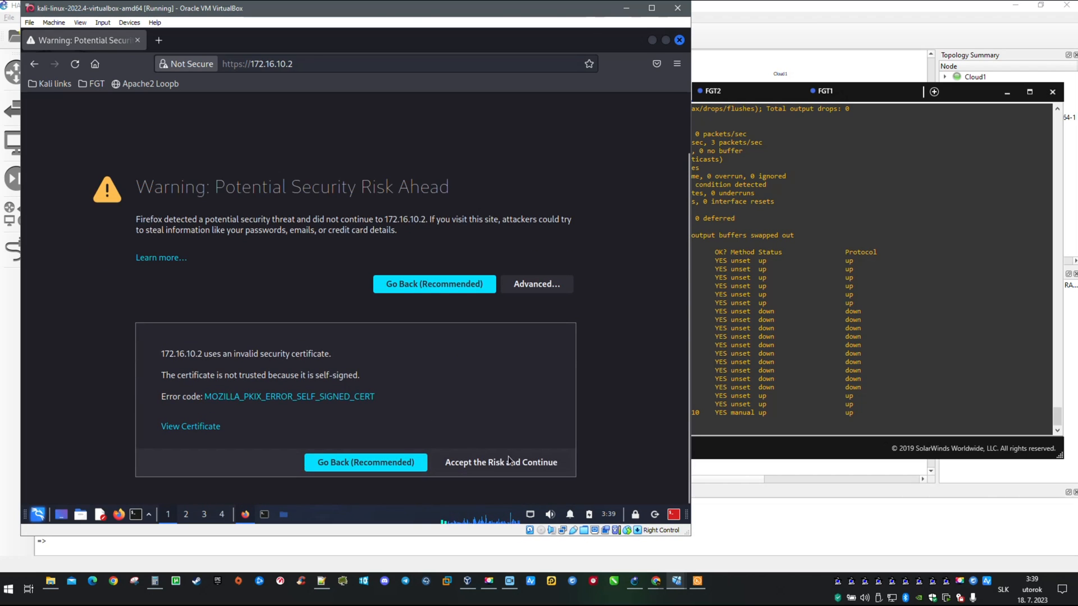
pyautogui.click(505, 461)
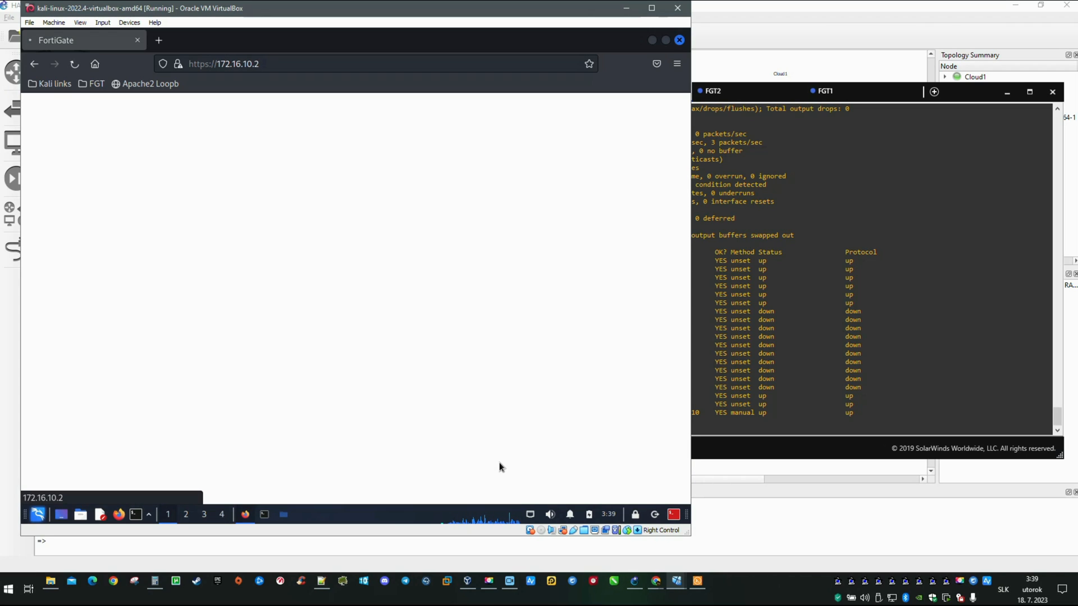
pyautogui.click(355, 305)
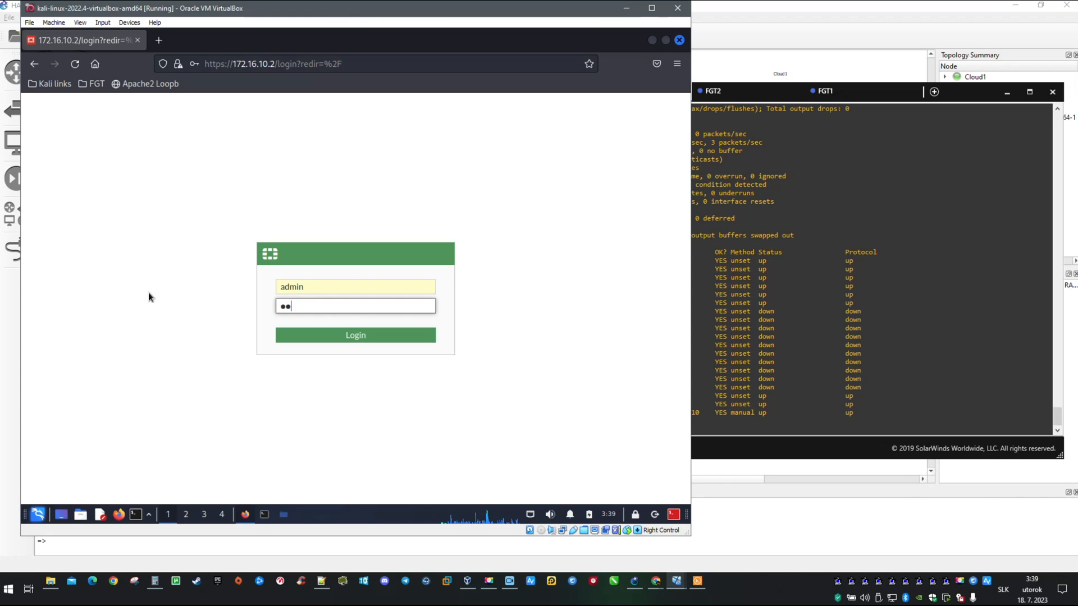
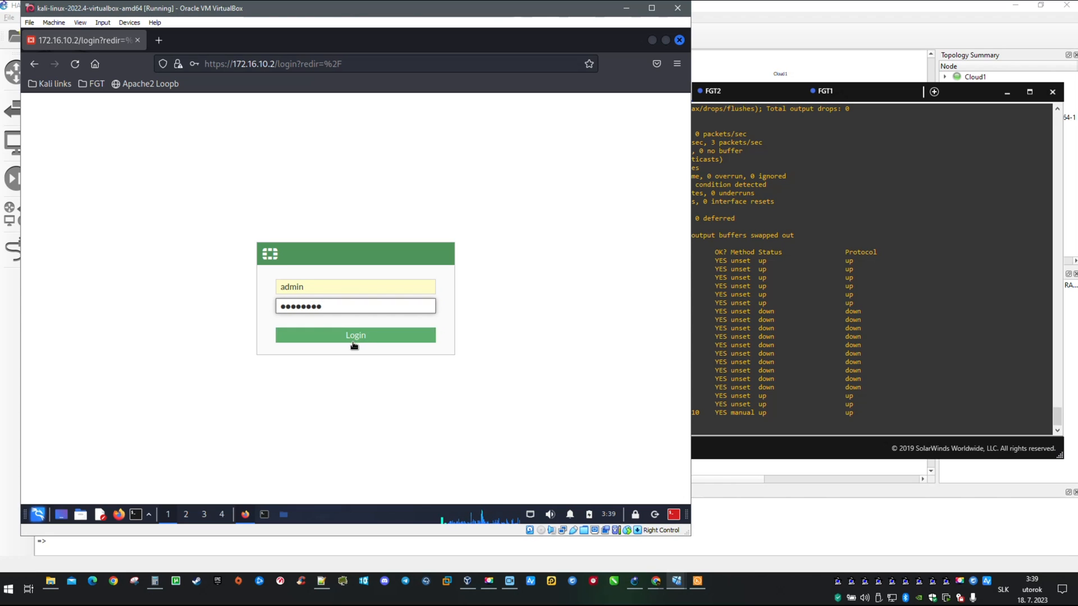
pyautogui.click(354, 336)
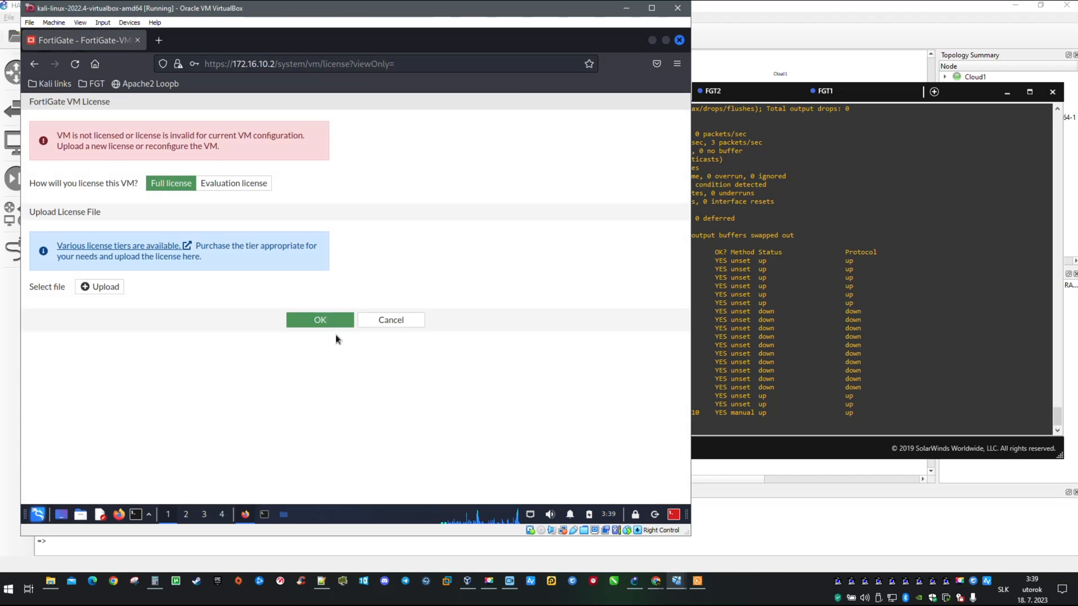